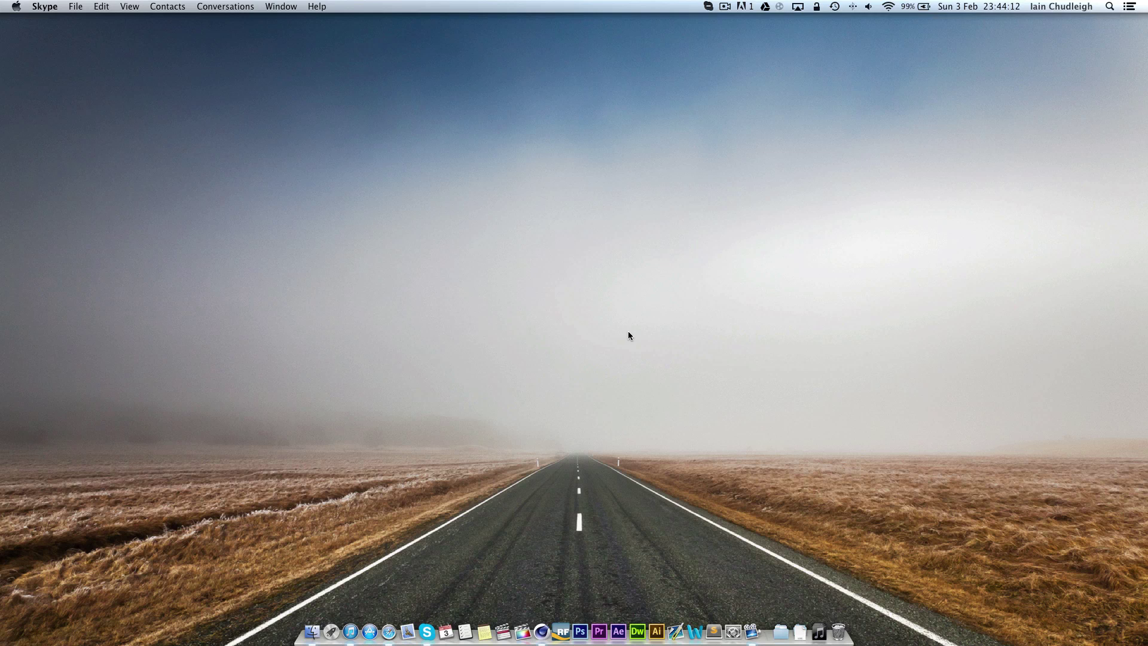
# - Orbit the viewport around the armoured sphere until the long barrel is seen side-on
pyautogui.click(536, 623)
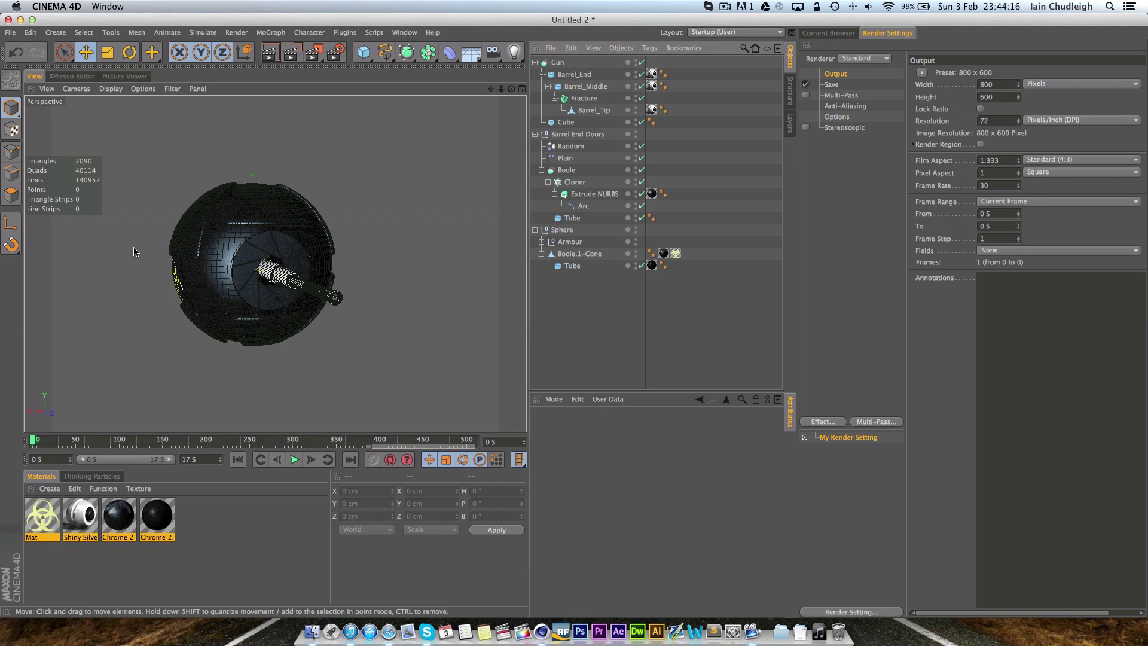
pyautogui.keyDown('alt'); pyautogui.moveTo(135, 251); pyautogui.dragTo(303, 185); pyautogui.keyUp('alt')
pyautogui.keyDown('alt'); pyautogui.moveTo(493, 96); pyautogui.dragTo(383, 91); pyautogui.keyUp('alt')
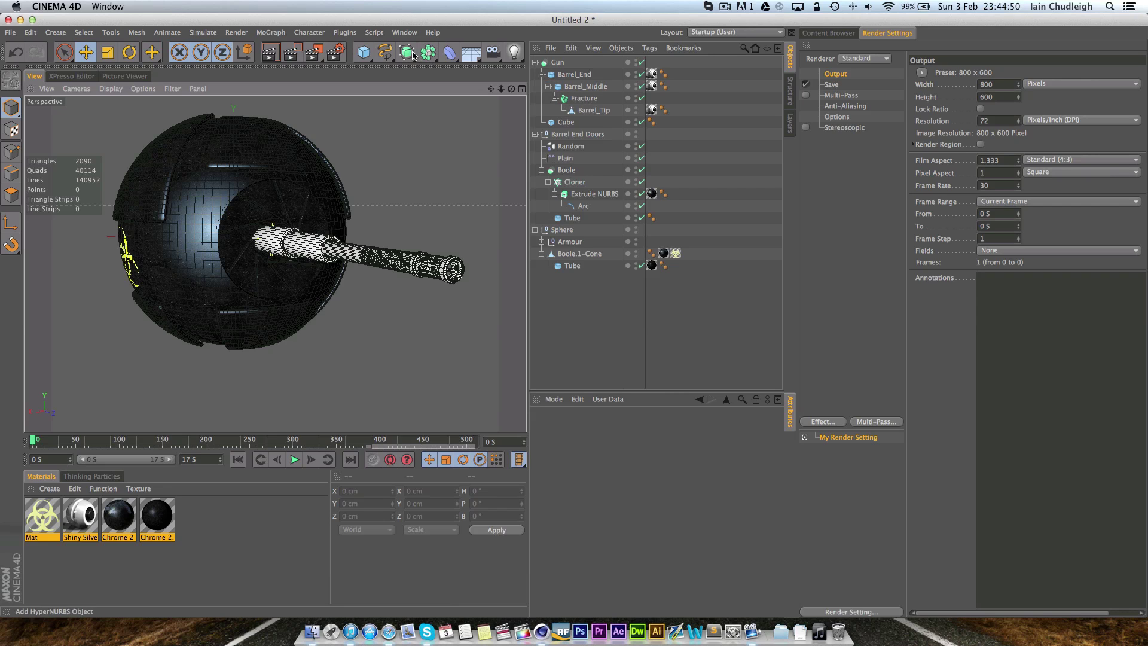
# - Create a Null object and name it 'Animation Controller'
pyautogui.moveTo(363, 52); pyautogui.dragTo(399, 67)
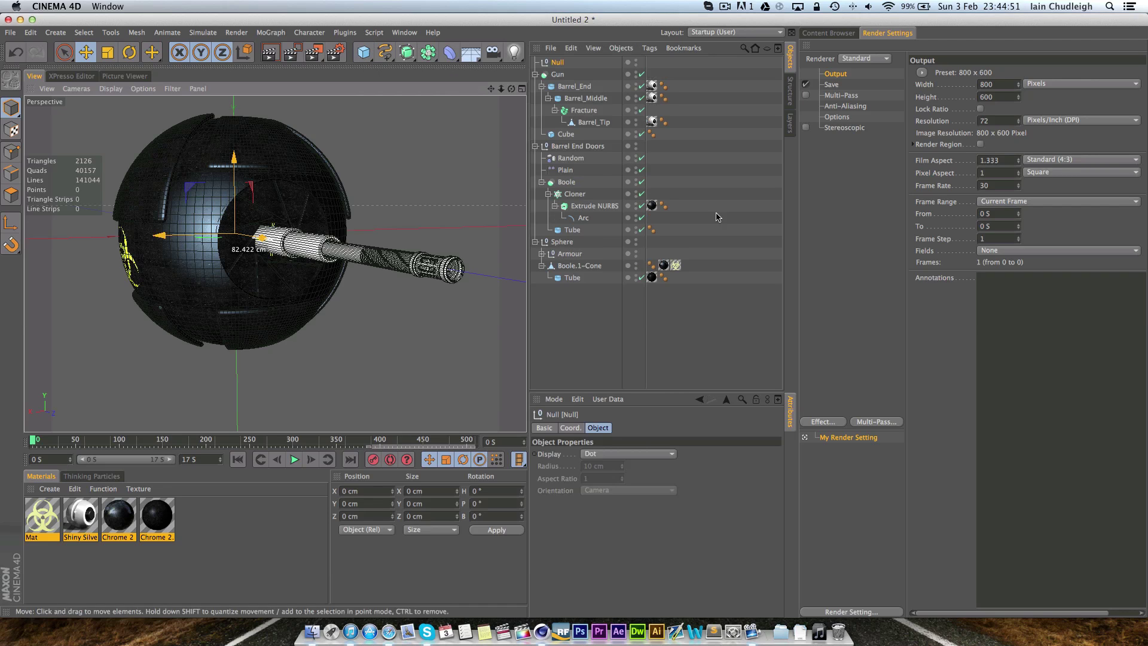
pyautogui.doubleClick(560, 63)
pyautogui.write('Animation Controller')
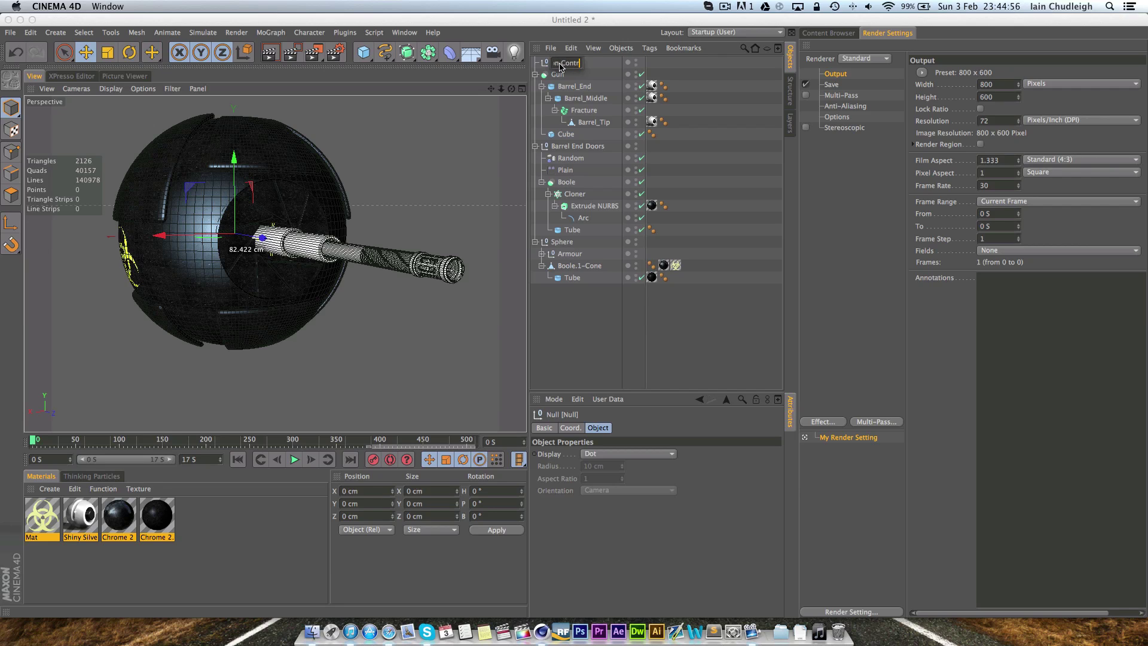
pyautogui.press('Return')
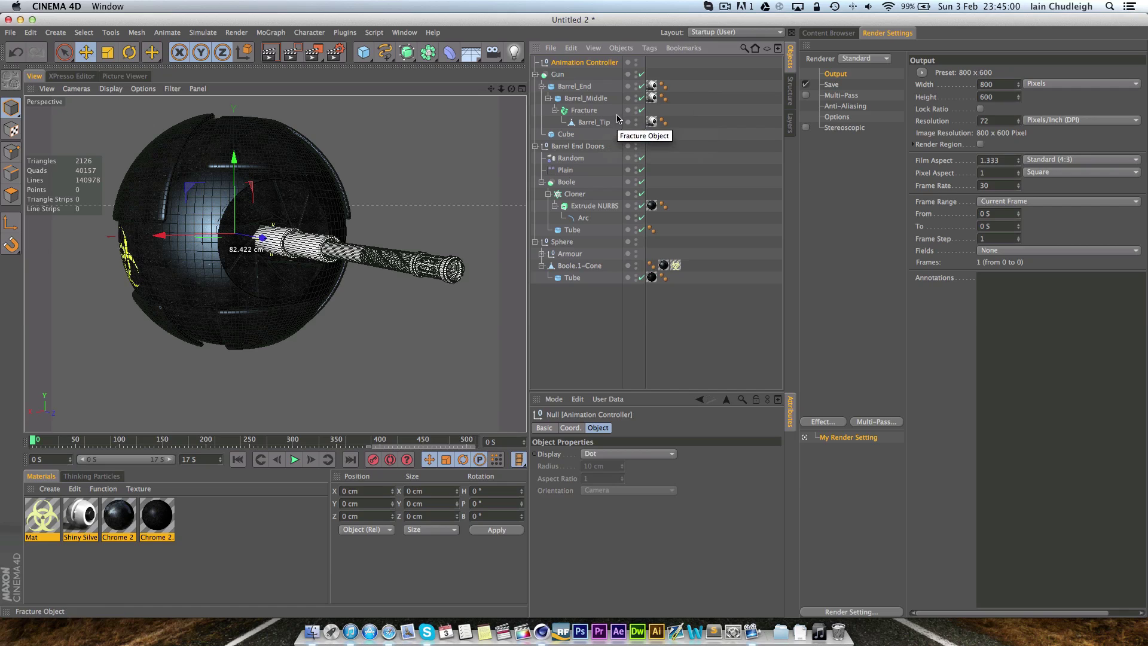
# - Put the Animation Controller null on its own new layer
pyautogui.rightClick(609, 65)
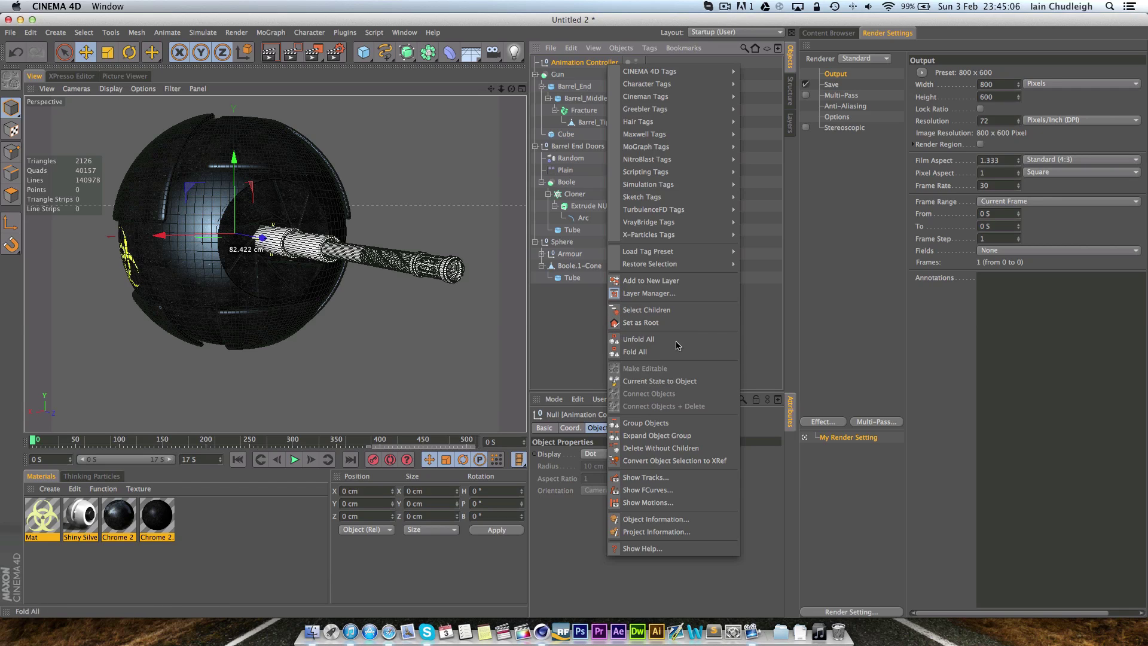
pyautogui.click(678, 280)
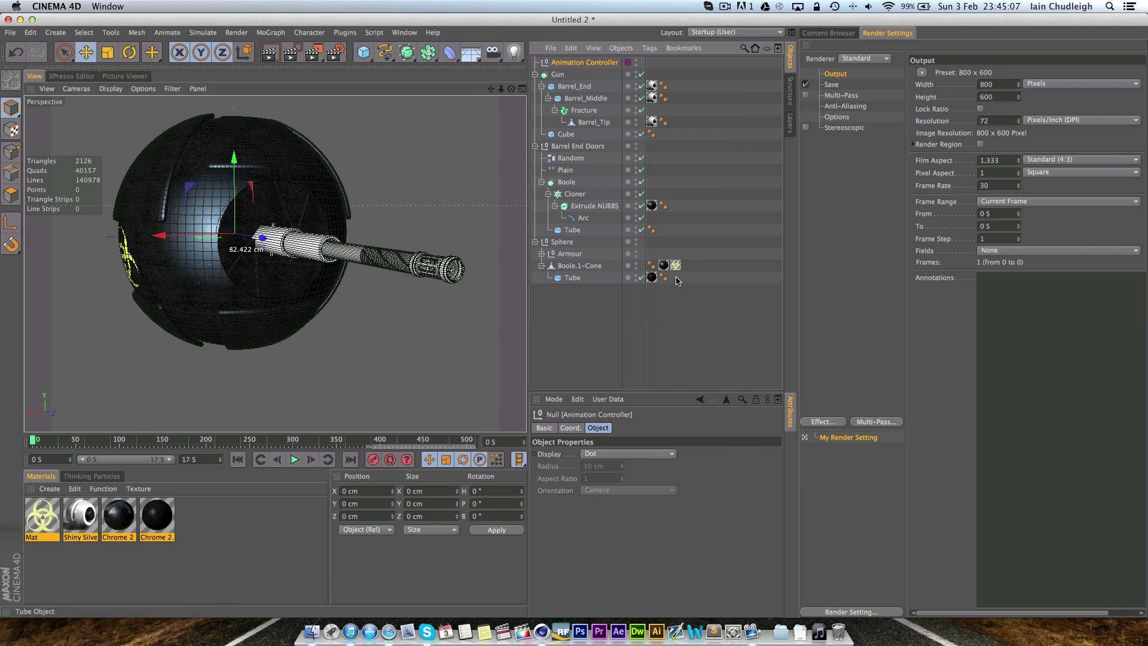
pyautogui.click(628, 62)
pyautogui.press('Escape')
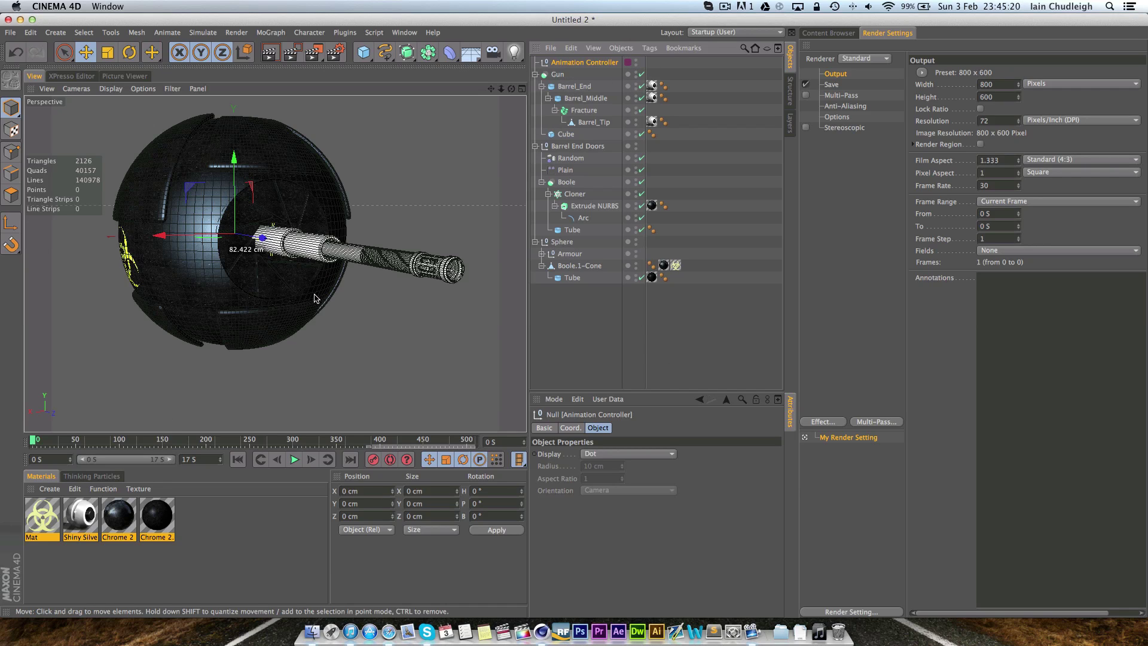
# - Add an XPresso tag to the Animation Controller null
pyautogui.click(699, 90)
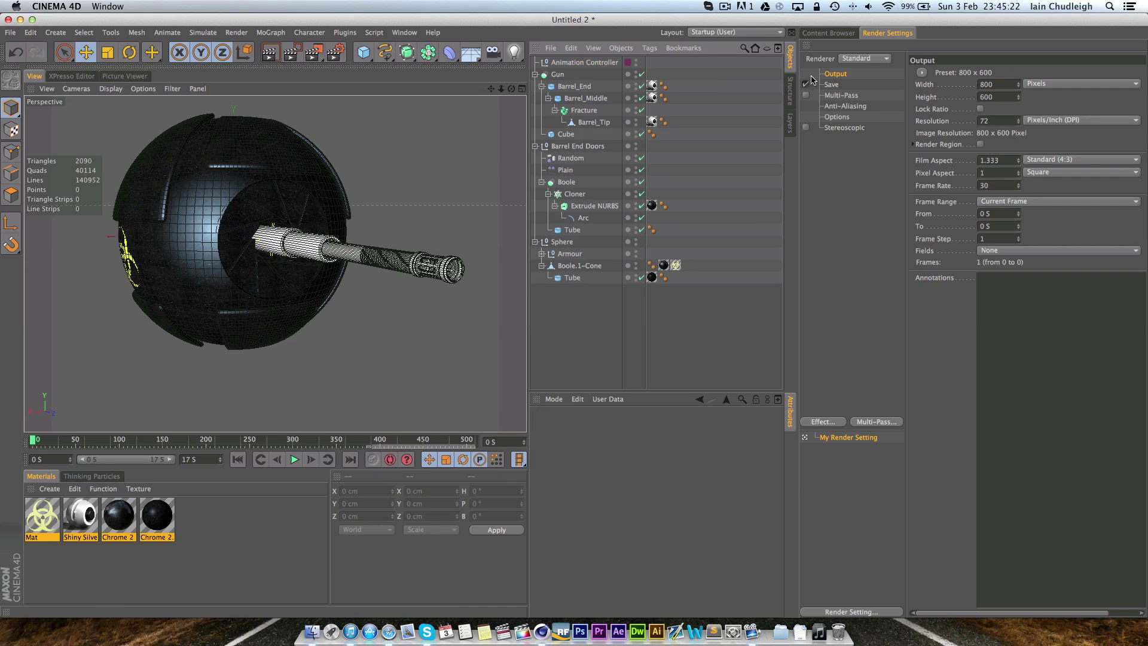
pyautogui.click(583, 63)
pyautogui.rightClick(582, 69)
pyautogui.moveTo(688, 72)
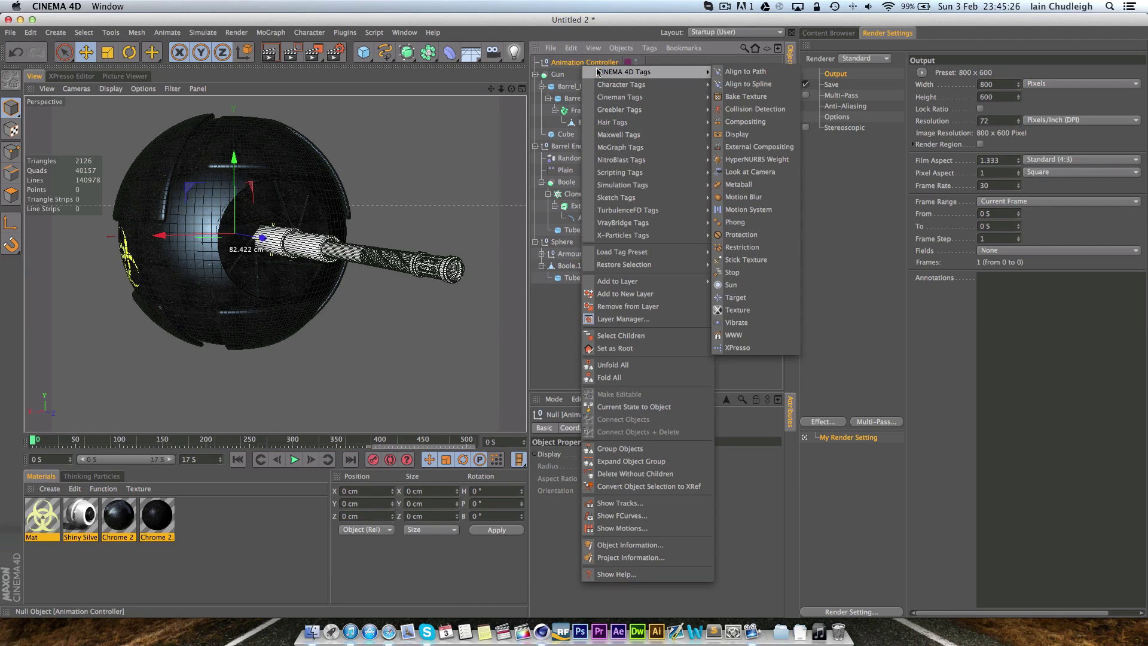
pyautogui.click(741, 348)
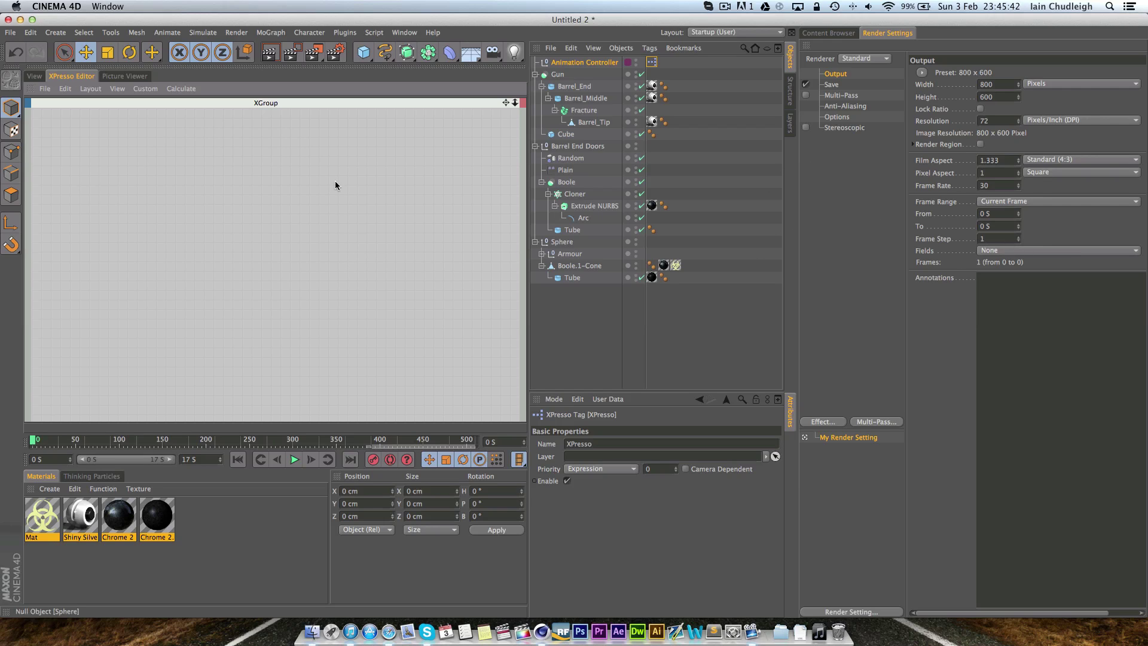
# - Switch back to the perspective viewport showing the gun
pyautogui.click(34, 76)
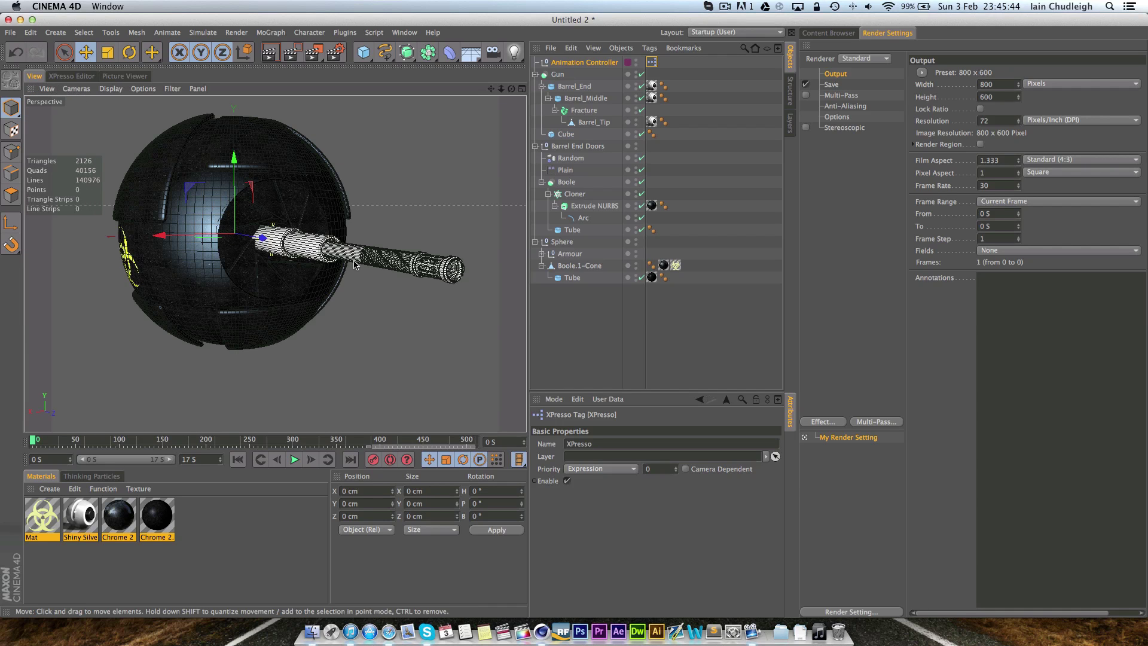
pyautogui.scroll(3, 355, 283)
pyautogui.scroll(1, 355, 283)
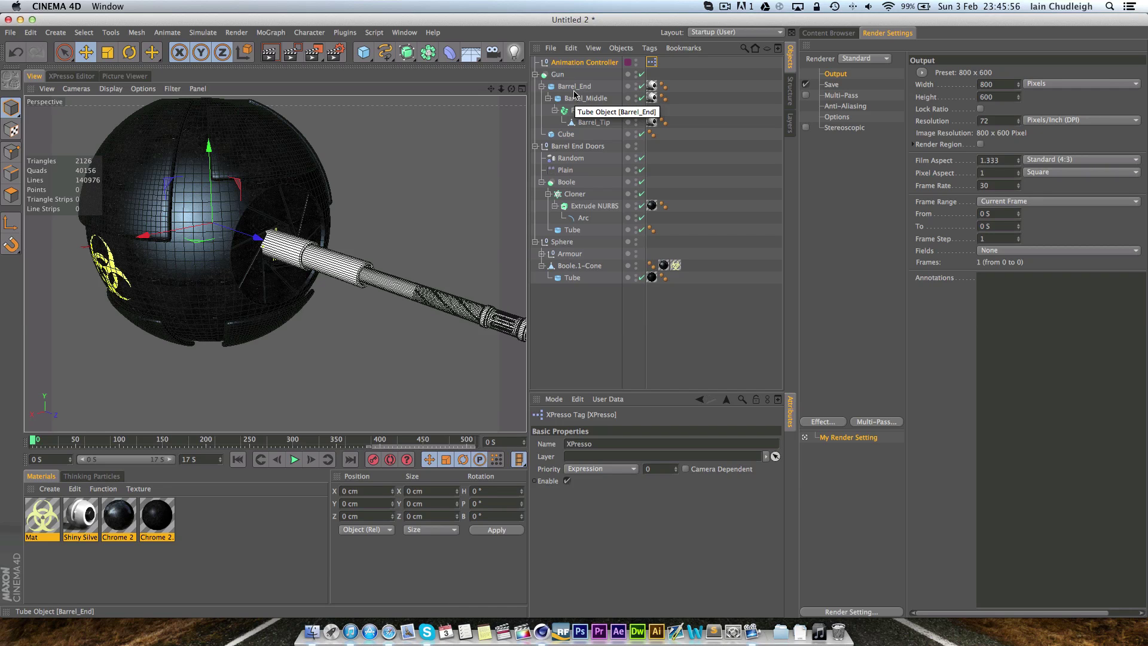
# - Launch TextEdit through Spotlight and create a new blank document
pyautogui.press('super+space')
pyautogui.write('text')
pyautogui.press('Return')
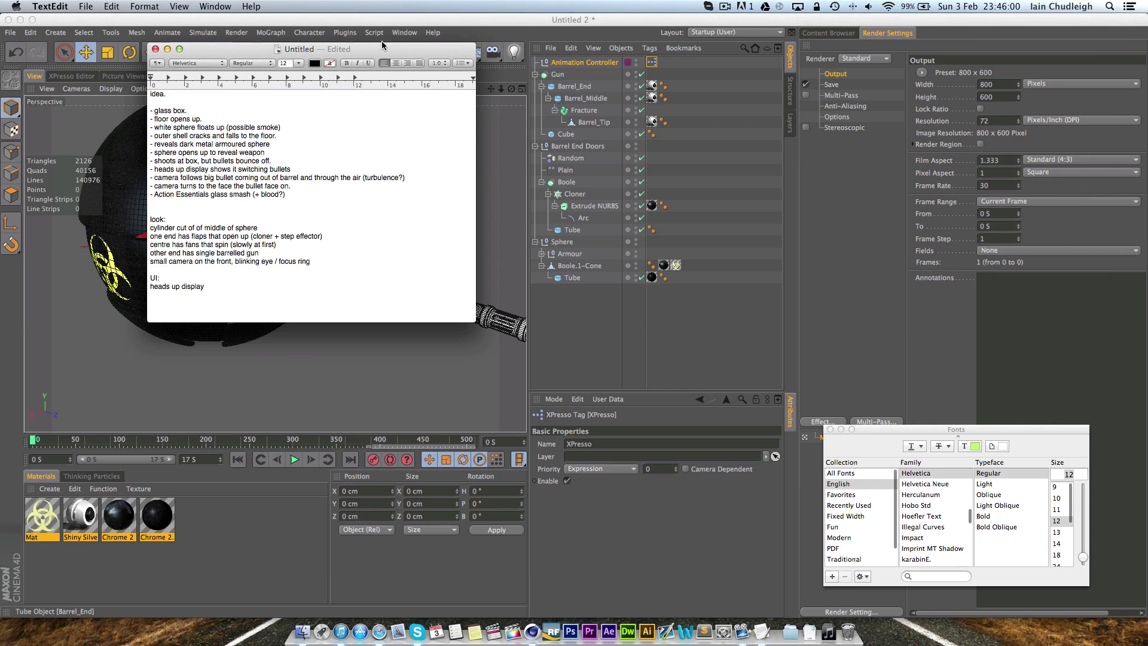
pyautogui.moveTo(316, 44); pyautogui.dragTo(742, 122)
pyautogui.press('super+n')
# - Minimize the ideas notes window and switch back to Cinema 4D
pyautogui.click(575, 122)
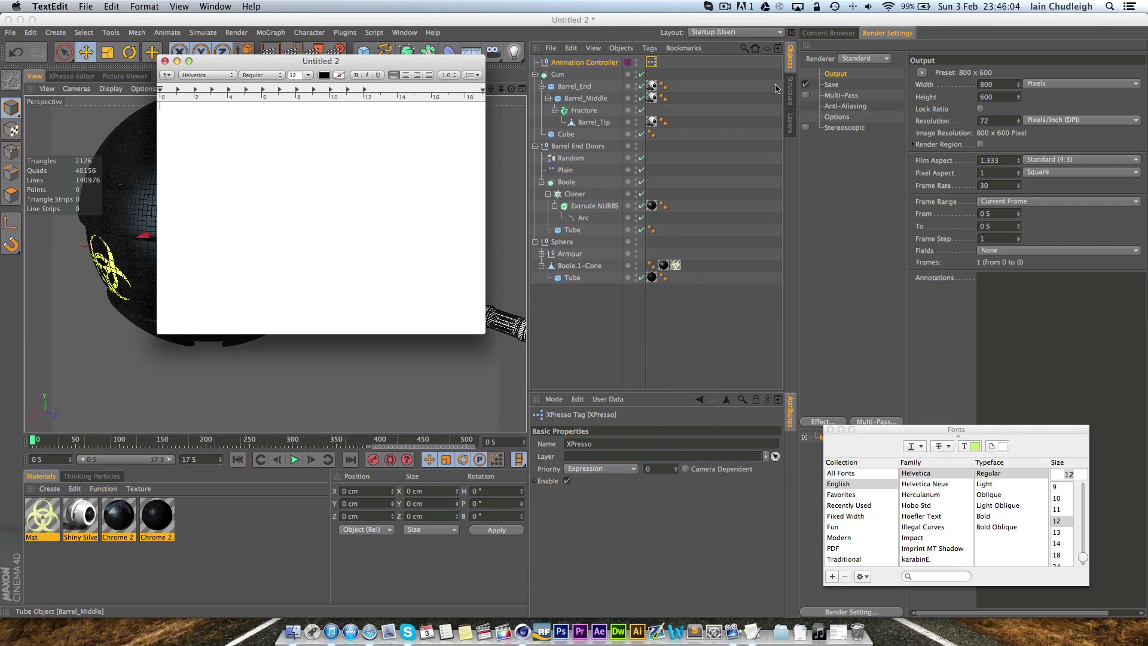
pyautogui.moveTo(437, 61); pyautogui.dragTo(1075, 104)
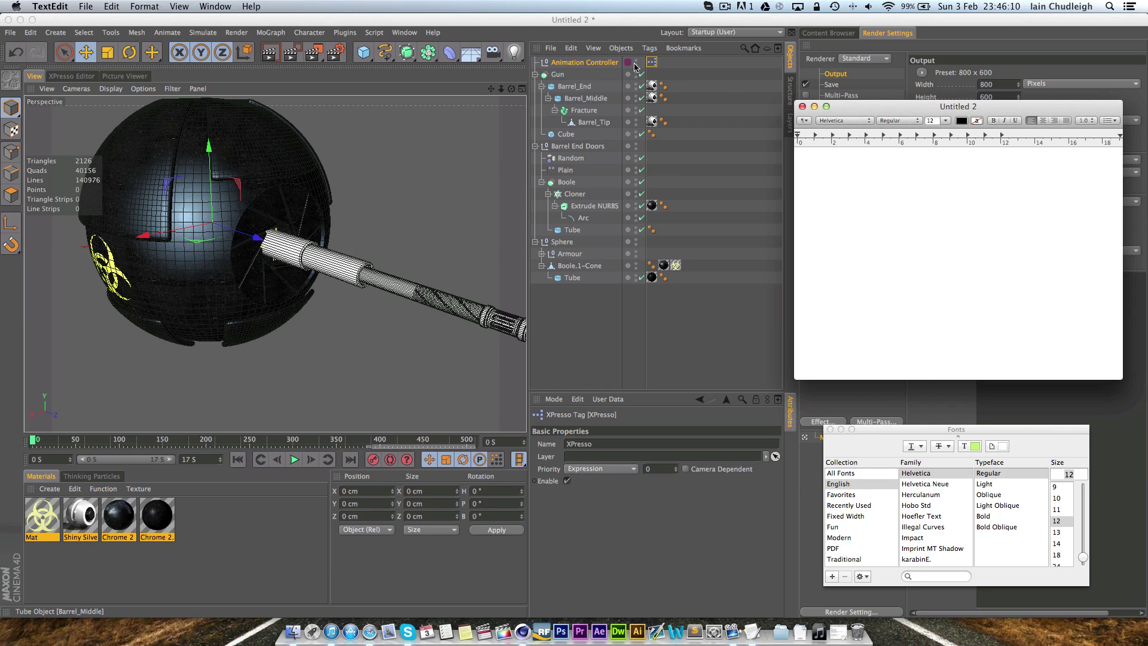
pyautogui.click(580, 109)
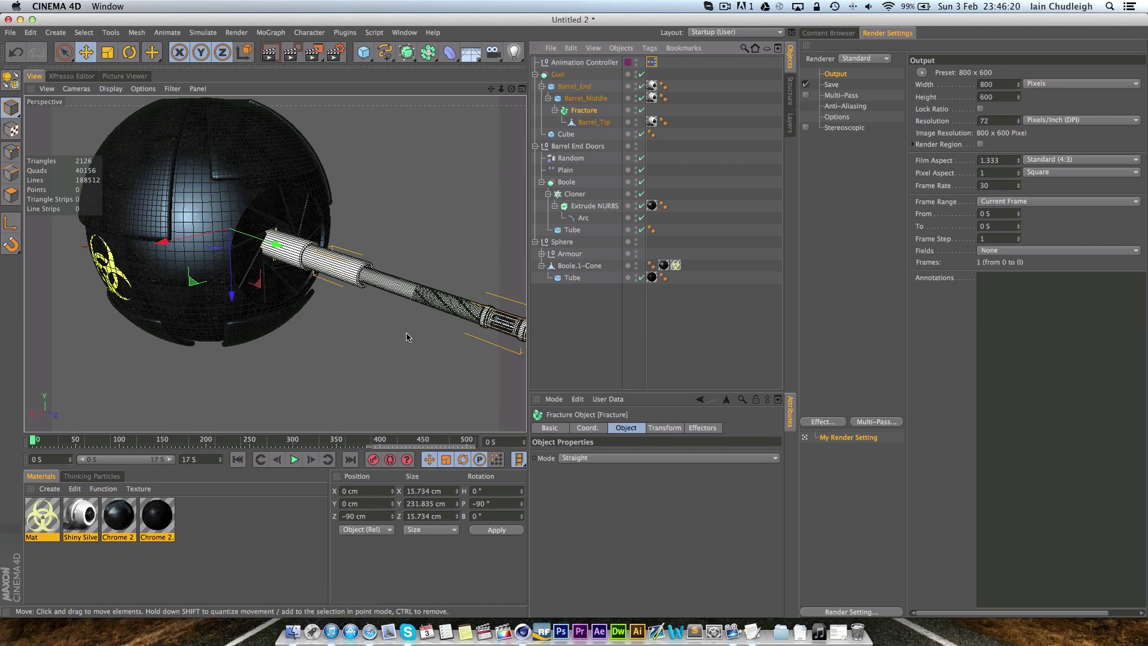
# - Start the notes with an 'End:' heading and a 'Fracture: -90cm' line
pyautogui.click(592, 122)
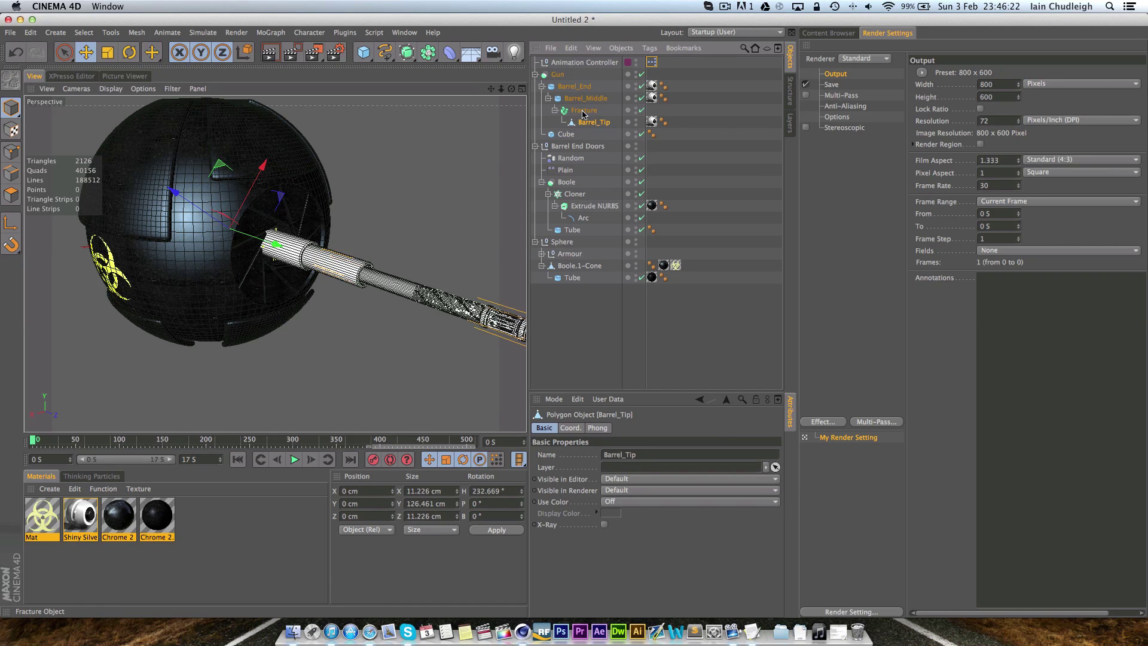
pyautogui.doubleClick(583, 111)
pyautogui.press('super+c')
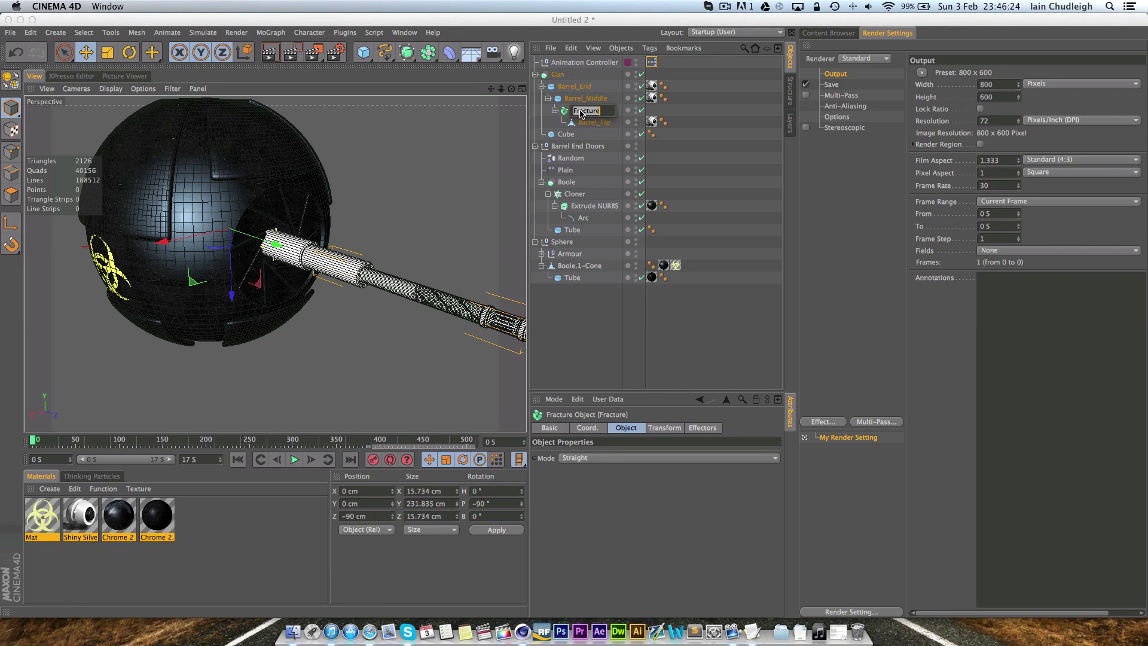
pyautogui.click(762, 628)
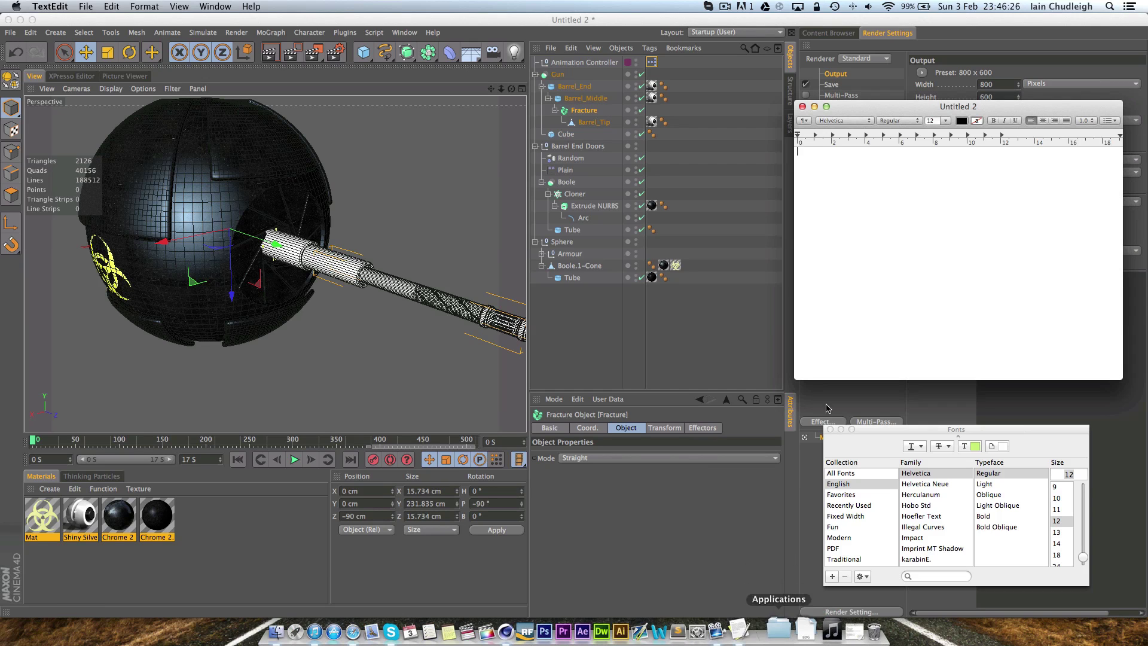
pyautogui.press('super+v')
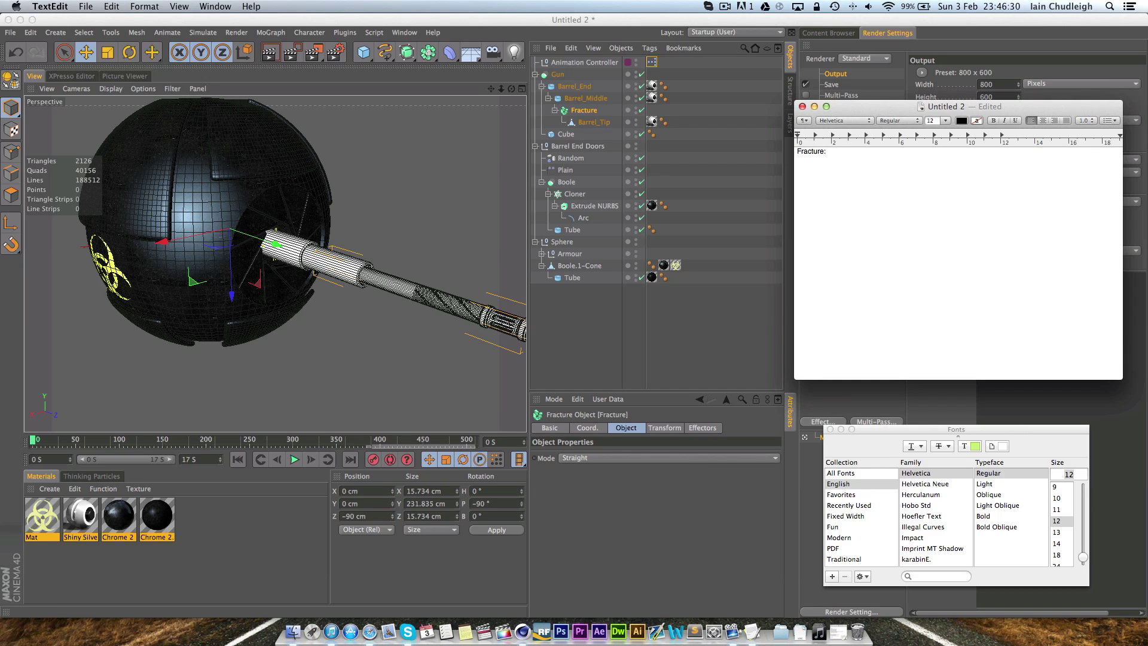
pyautogui.press('super+a')
pyautogui.press('BackSpace')
pyautogui.write('End:')
pyautogui.press('Return')
pyautogui.press('super+v')
pyautogui.press('BackSpace')
pyautogui.press('BackSpace')
pyautogui.write(':')
# - Record 'Middle: 35cm' from Barrel_Middle's position, then select Barrel_End to read its value
pyautogui.click(584, 101)
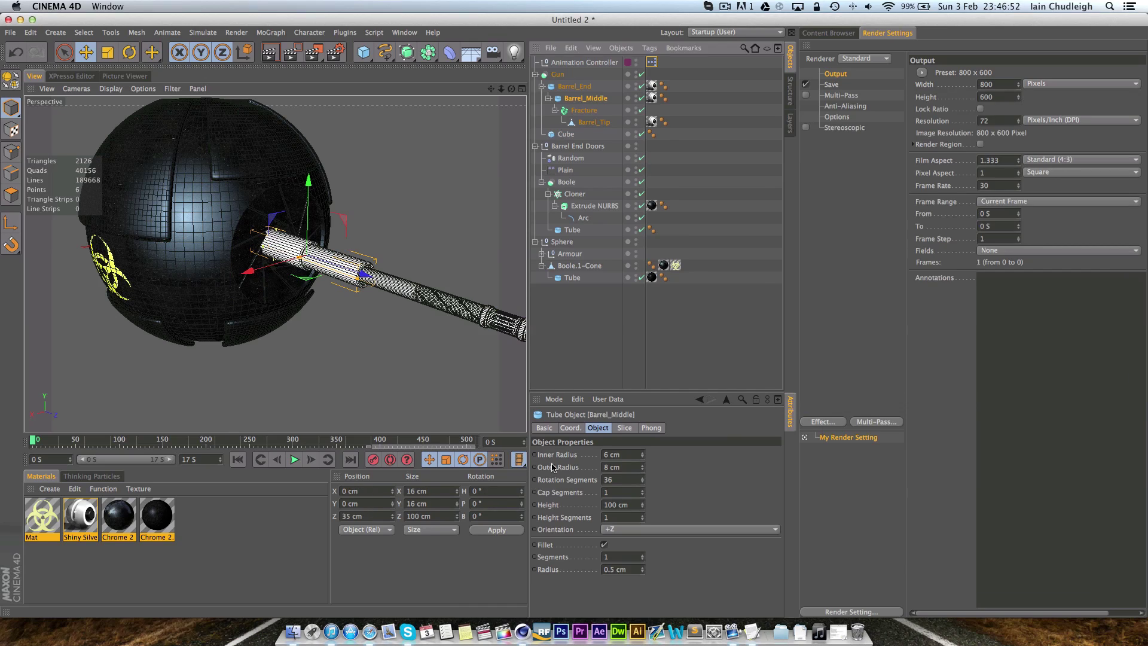
pyautogui.press('super+Tab')
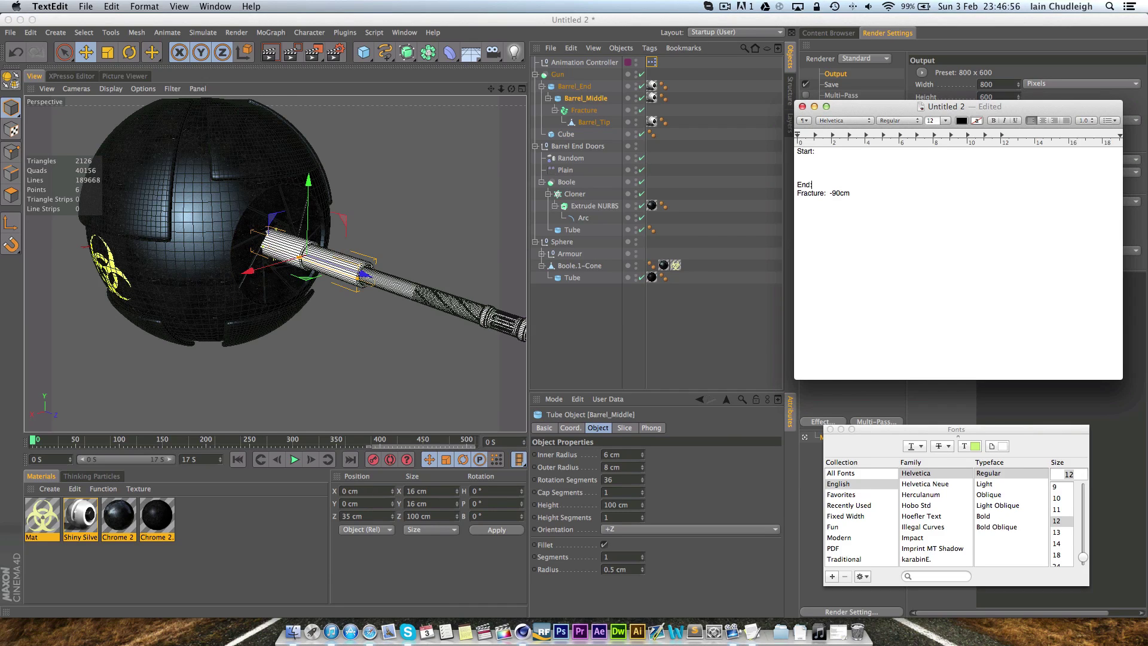
pyautogui.press('Return')
pyautogui.write('Middle: 35cm')
pyautogui.click(583, 86)
pyautogui.press('super+Tab')
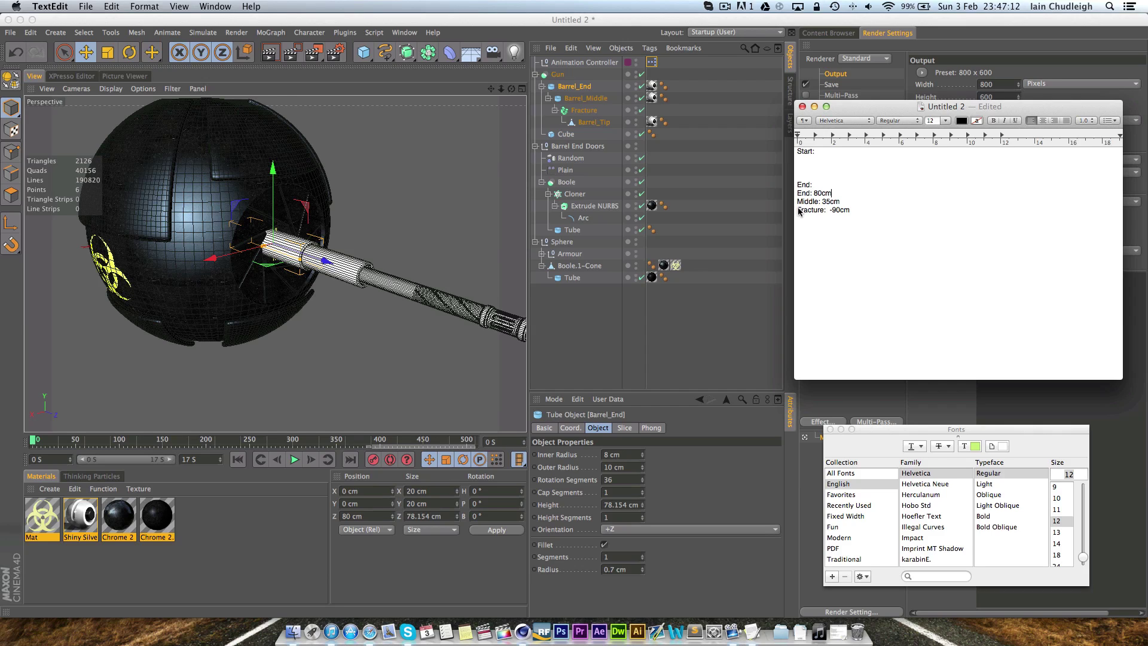
# - Slide Fracture into the sphere by setting its Z position to -190 cm
pyautogui.click(584, 111)
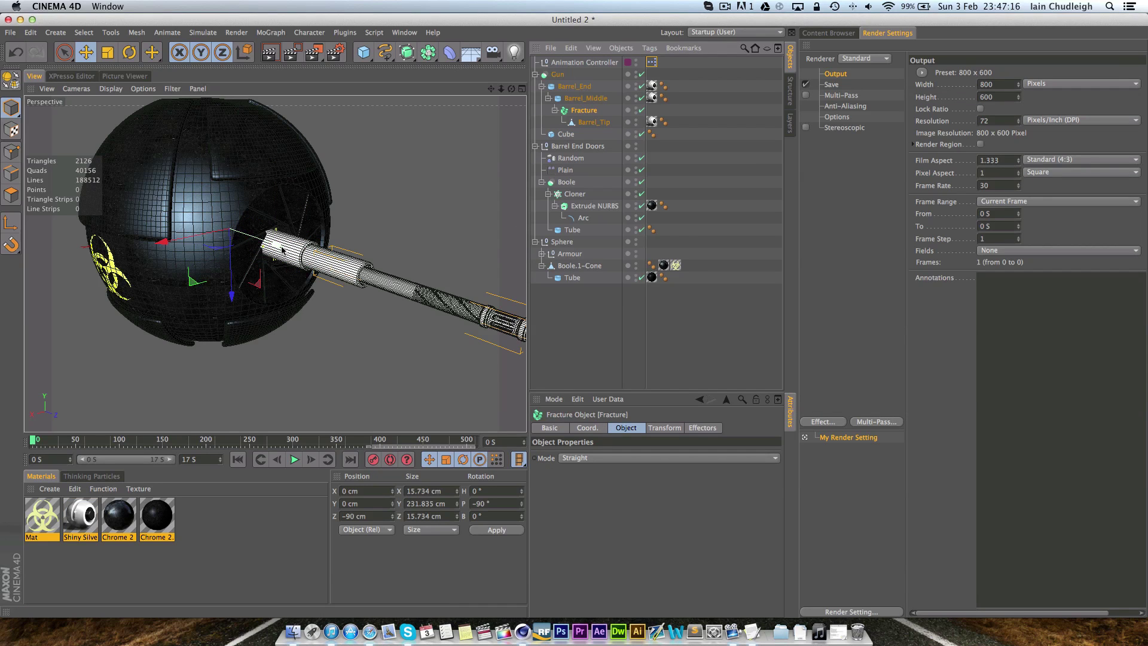
pyautogui.moveTo(276, 247); pyautogui.dragTo(205, 237)
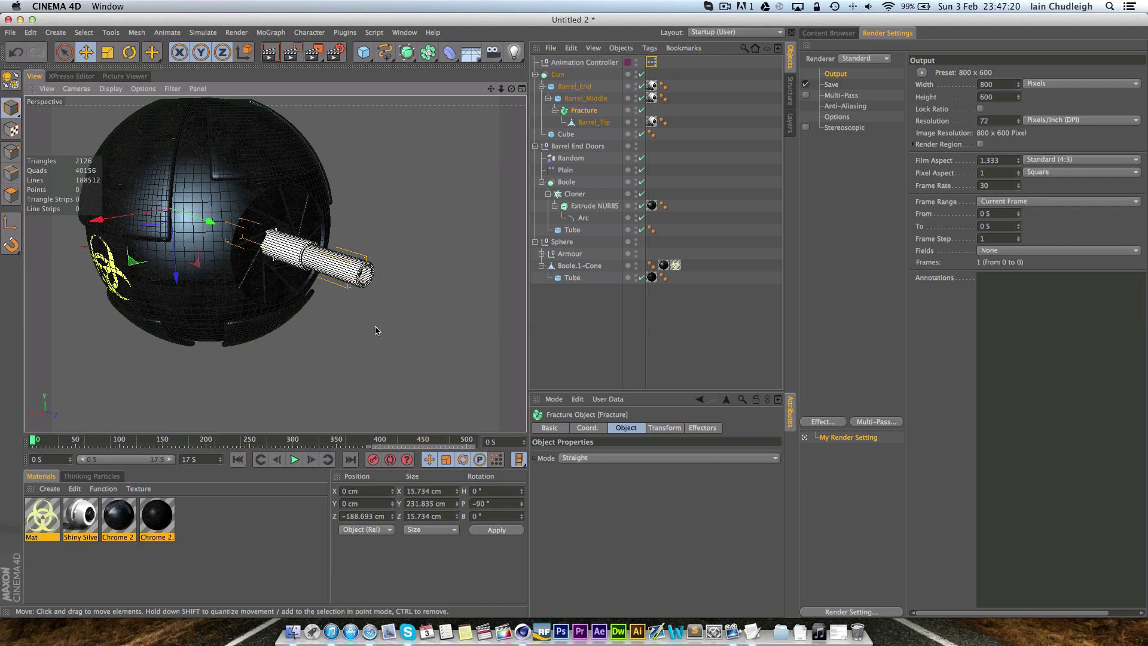
pyautogui.doubleClick(360, 516)
pyautogui.write('-190')
pyautogui.press('Return')
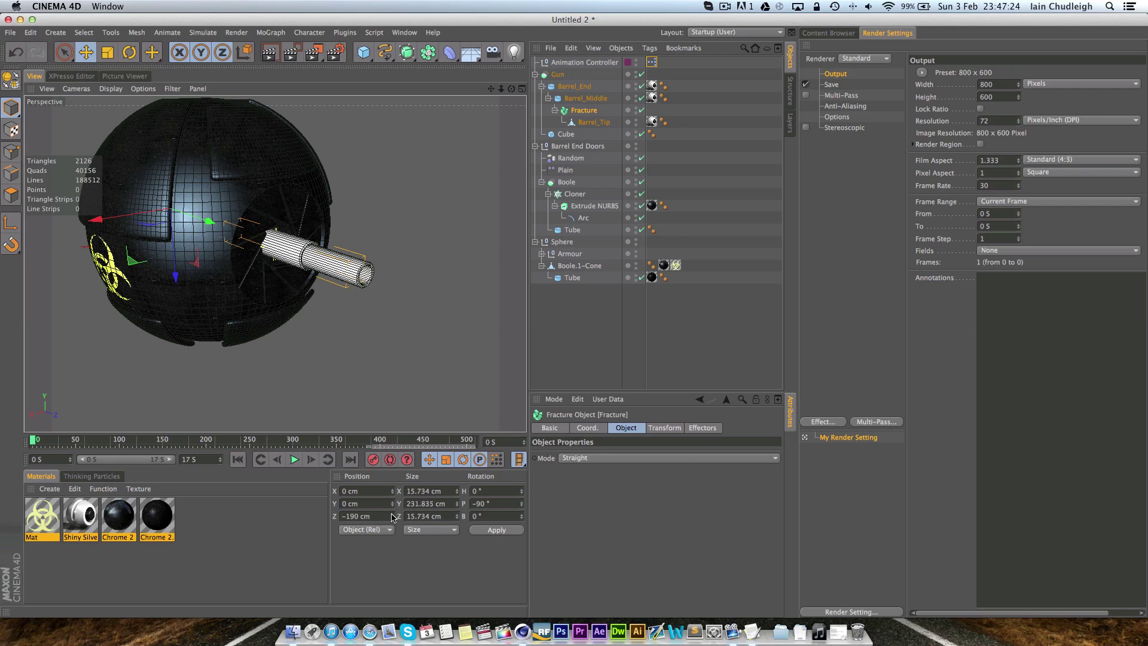
# - Add 'End:' and 'Middle:' lines for the start pose in the notes
pyautogui.press('super+Tab')
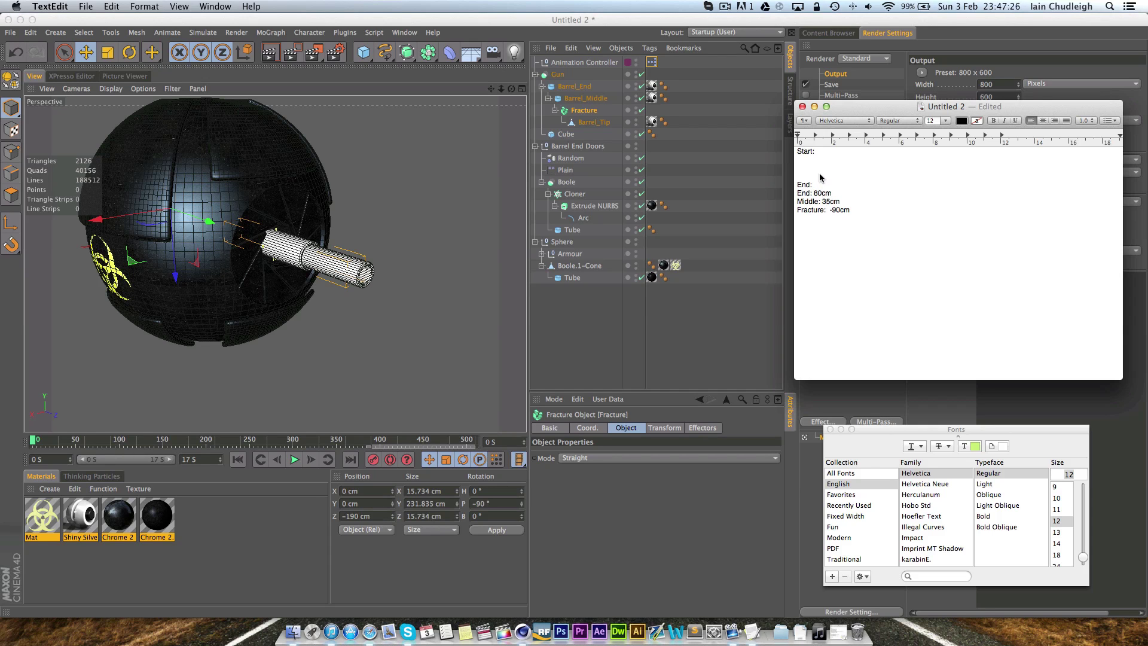
pyautogui.write('End:')
pyautogui.press('Return')
pyautogui.write('M')
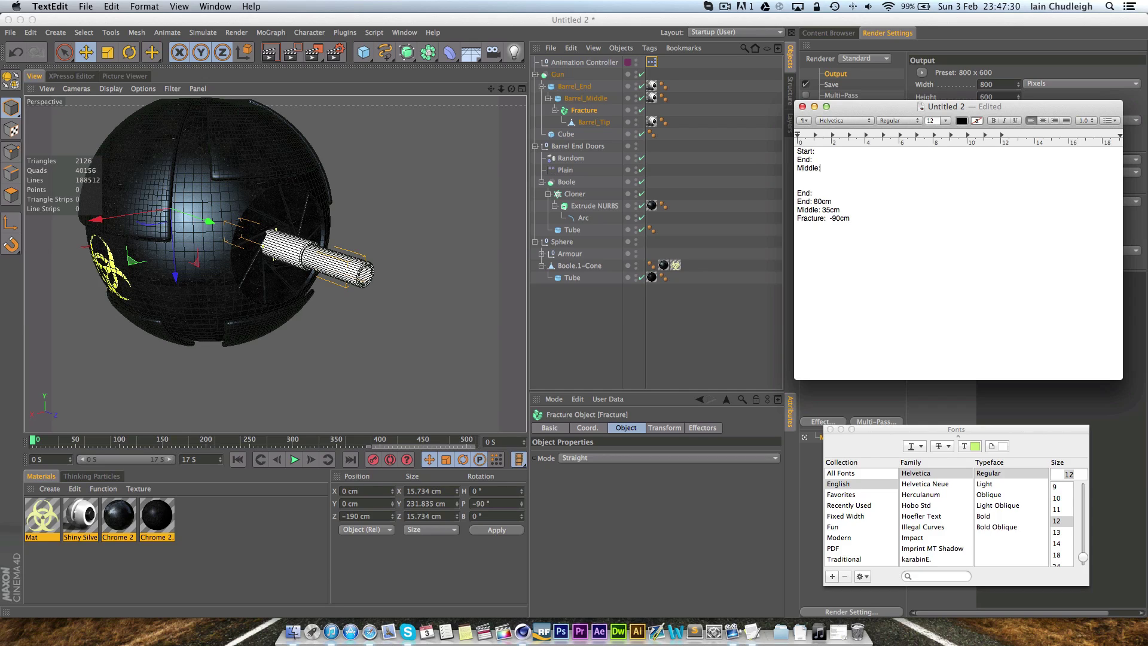
pyautogui.write('iddle:')
pyautogui.press('Return')
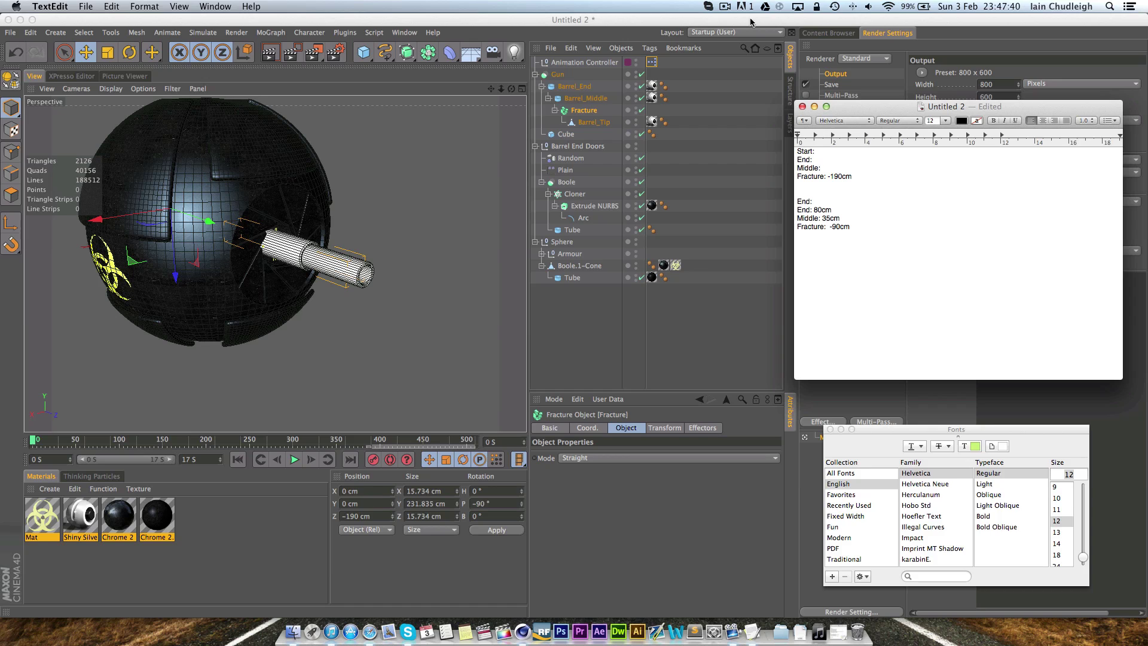
# - Set the middle barrel section's Z position to -20 cm
pyautogui.click(412, 213)
pyautogui.click(340, 272)
pyautogui.moveTo(341, 272); pyautogui.dragTo(284, 259)
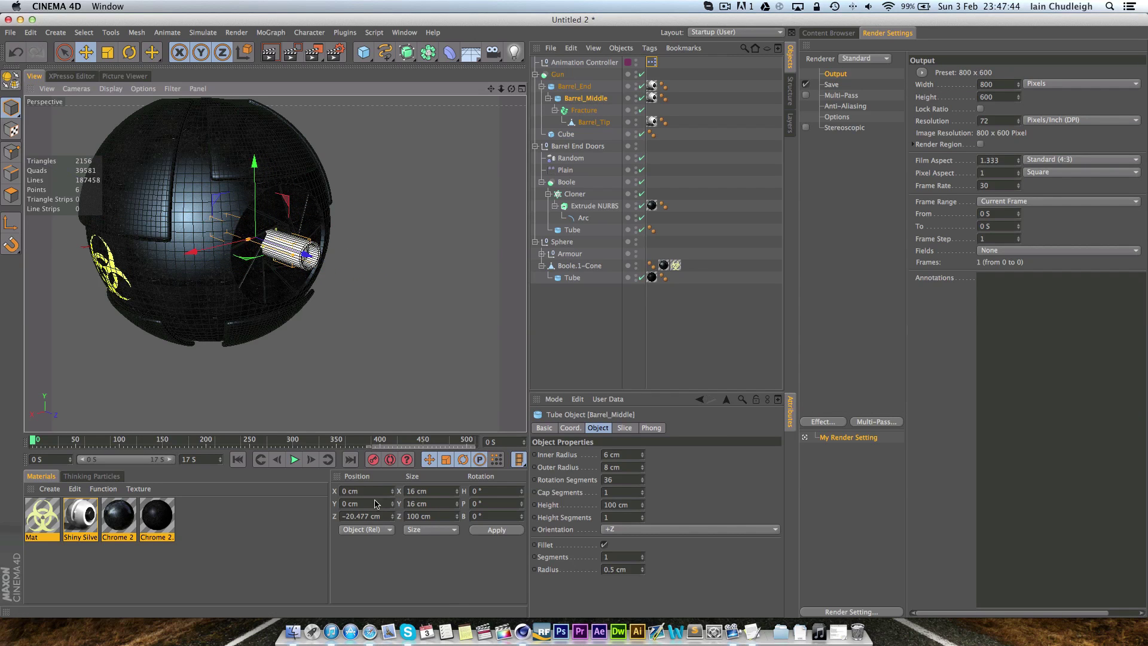
pyautogui.click(364, 516)
pyautogui.write('-20')
pyautogui.press('Return')
pyautogui.press('super+Tab')
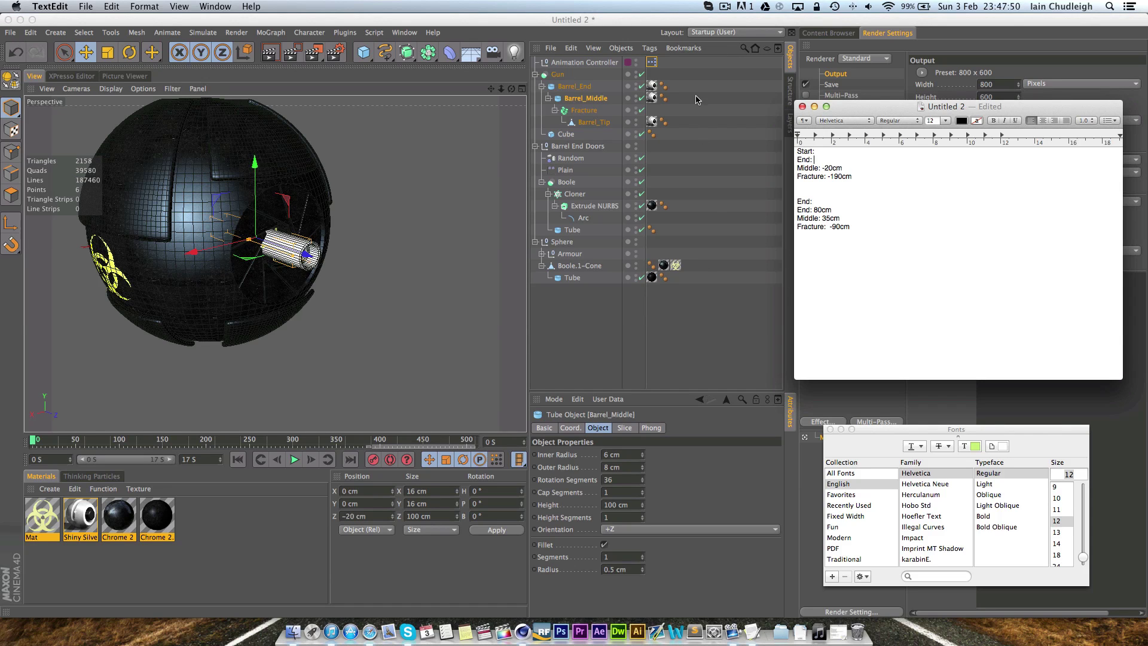
# - Set Barrel_End's Z position to 25 cm and write 25 in the notes
pyautogui.click(578, 88)
pyautogui.moveTo(321, 264); pyautogui.dragTo(279, 251)
pyautogui.hotkey('ctrl', 'z')
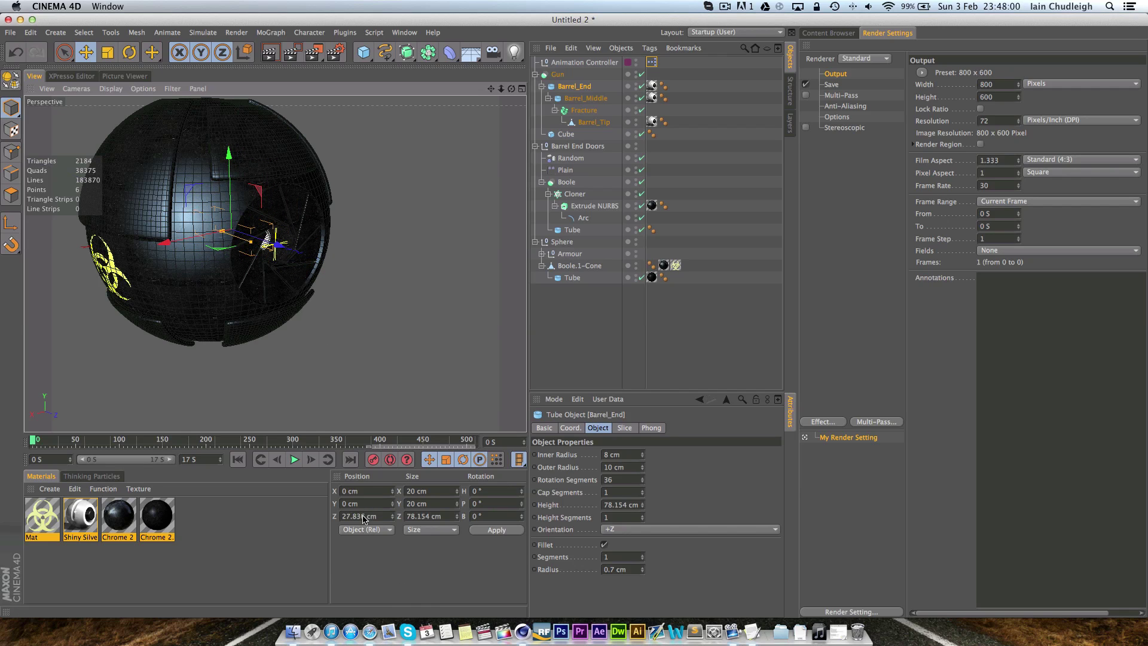
pyautogui.doubleClick(358, 516)
pyautogui.write('25')
pyautogui.press('Return')
pyautogui.press('super+Tab')
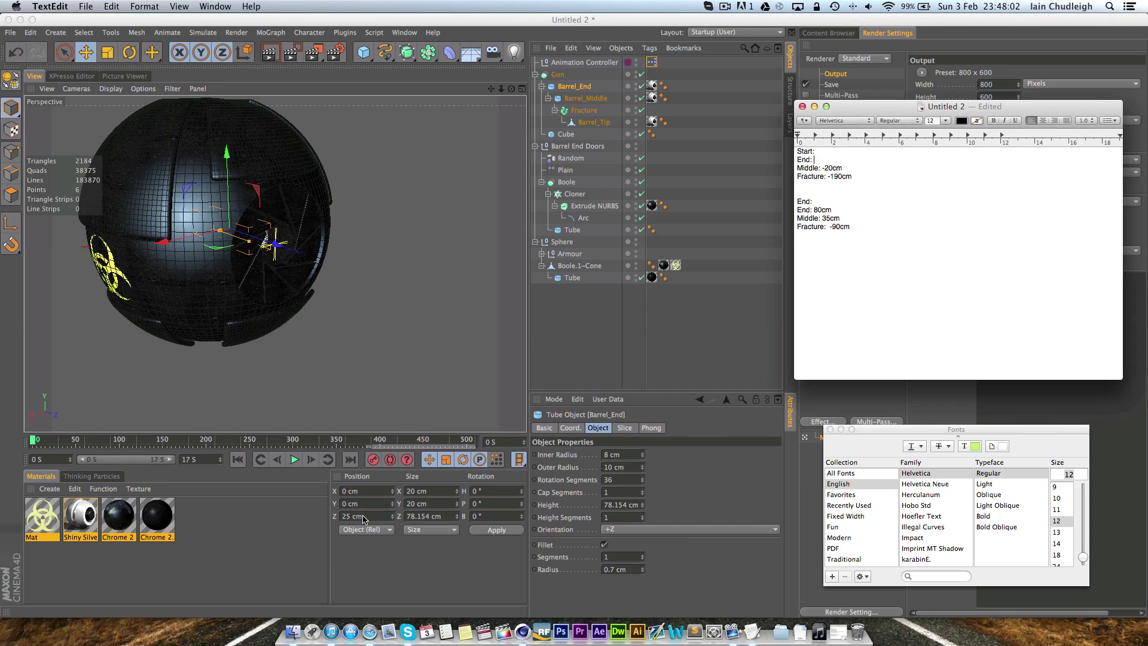
pyautogui.write('25cm')
# - Restore the extended barrel with Fracture at Z -90 cm, then open the XPresso Editor
pyautogui.click(707, 346)
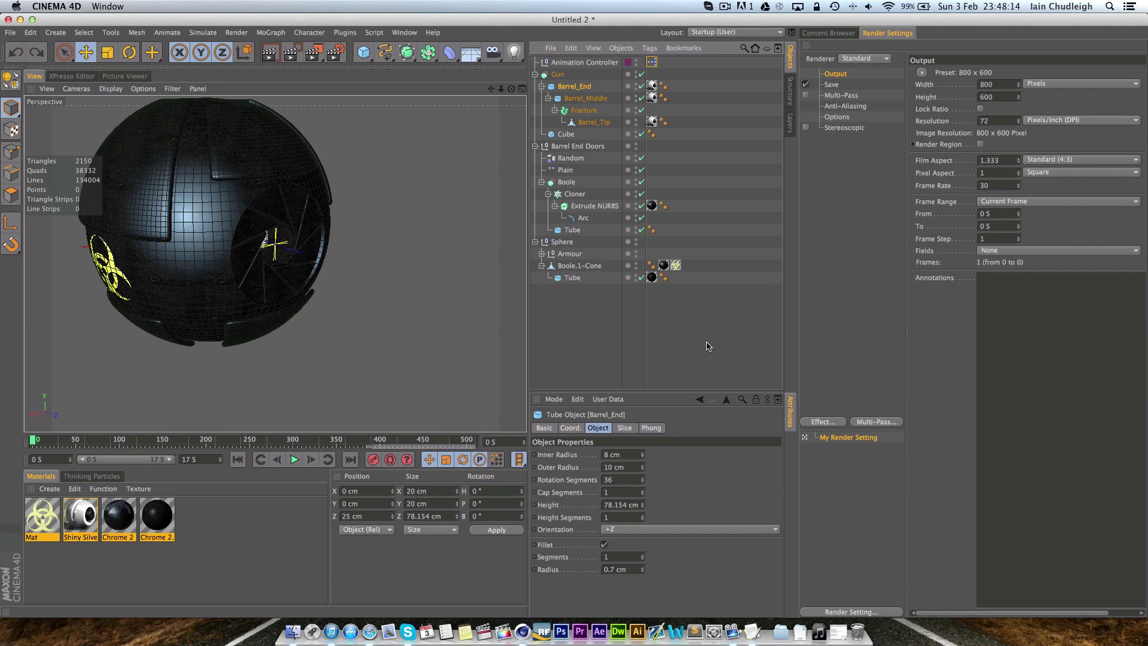
pyautogui.press('Down')
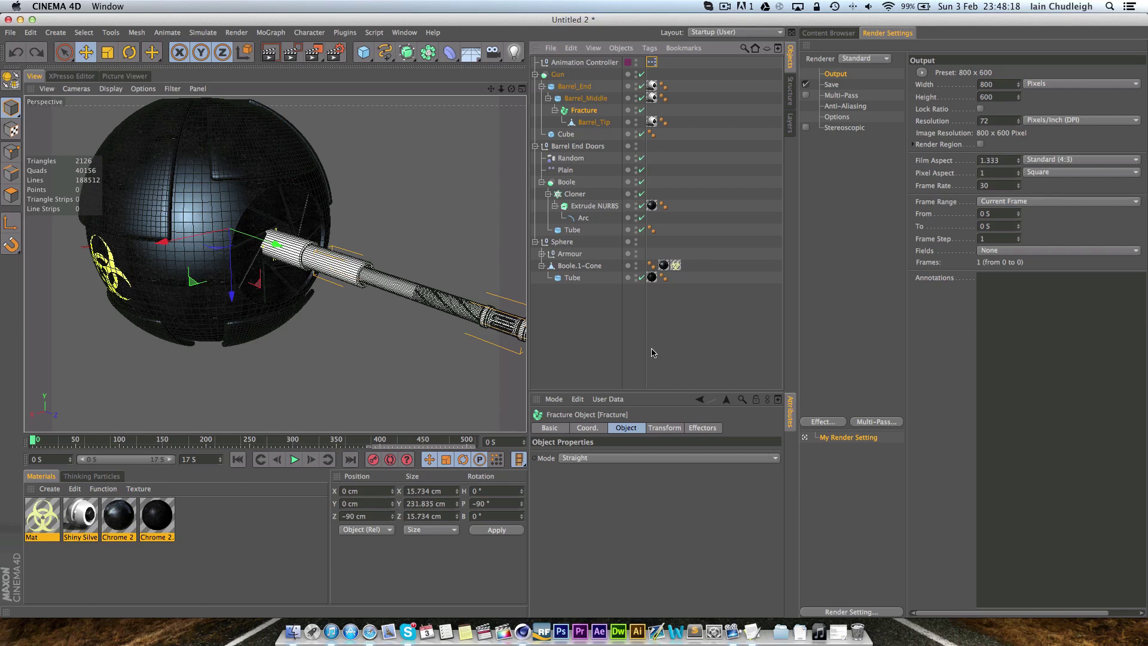
pyautogui.click(72, 77)
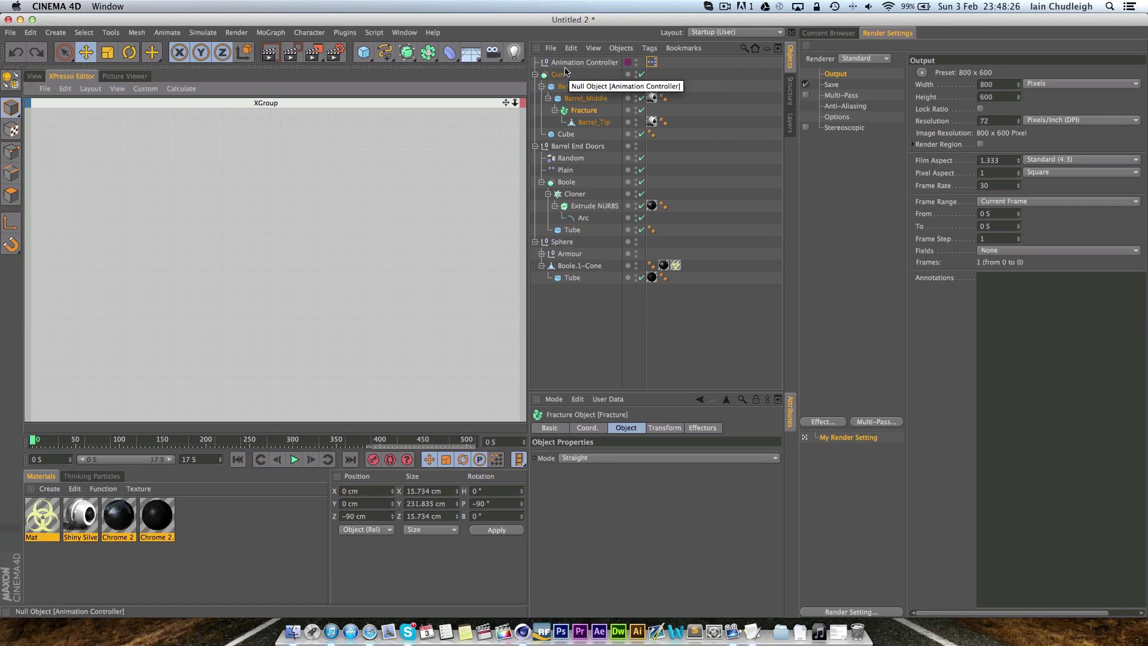
# - Add a 'Gun Barrel' percent user data slider to the Animation Controller
pyautogui.click(603, 63)
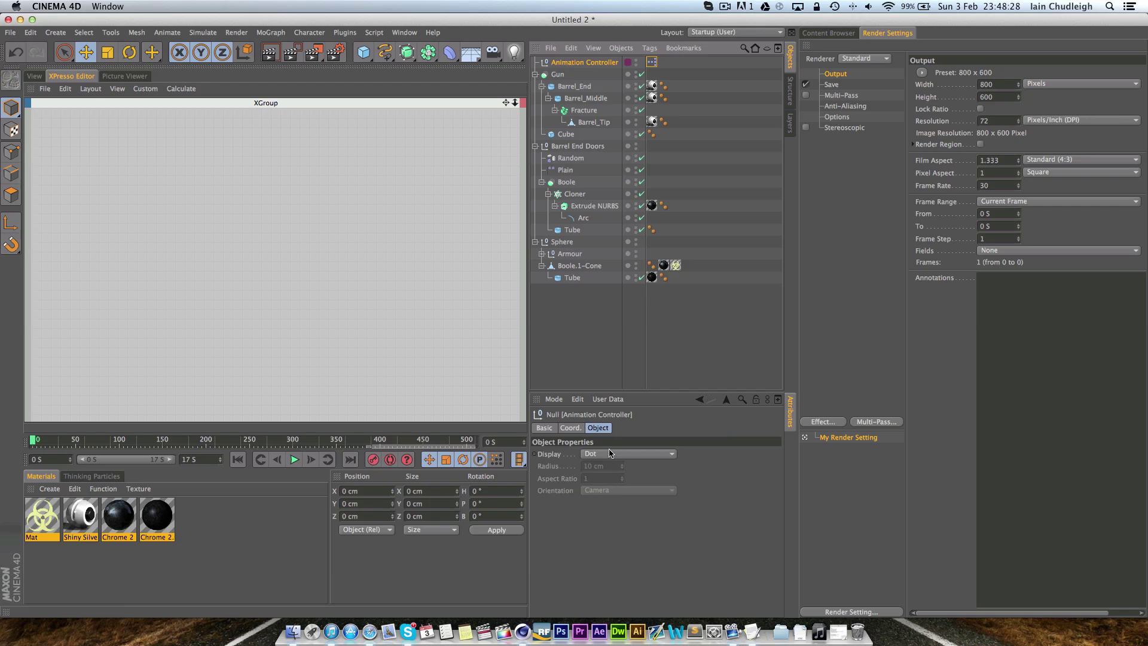
pyautogui.moveTo(614, 393); pyautogui.dragTo(603, 307)
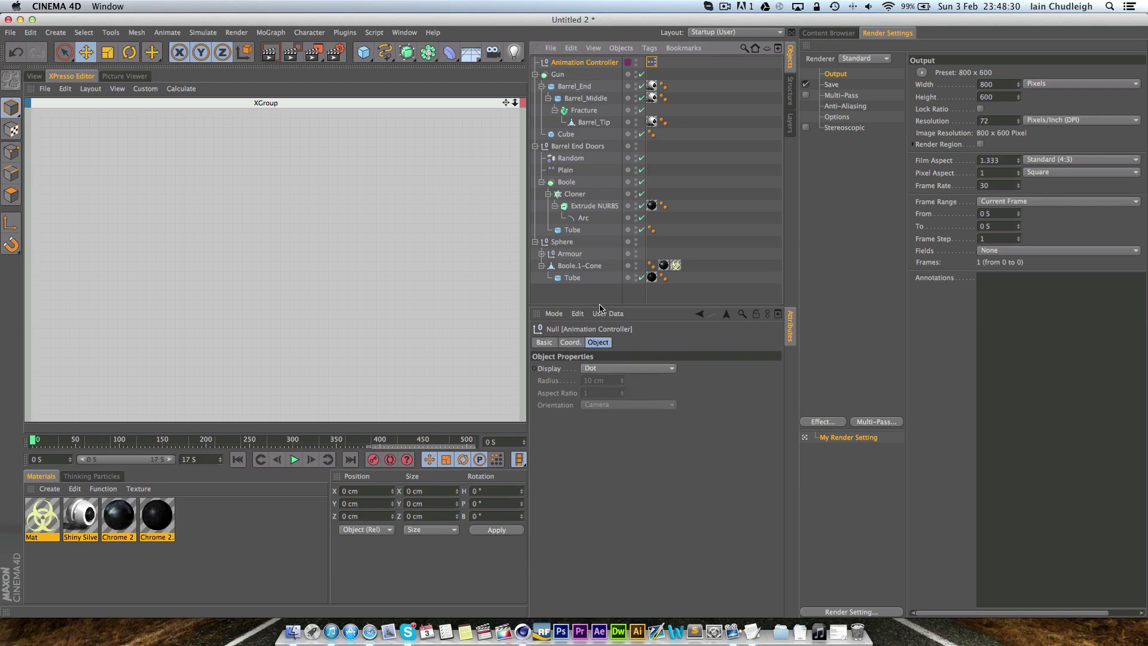
pyautogui.click(607, 313)
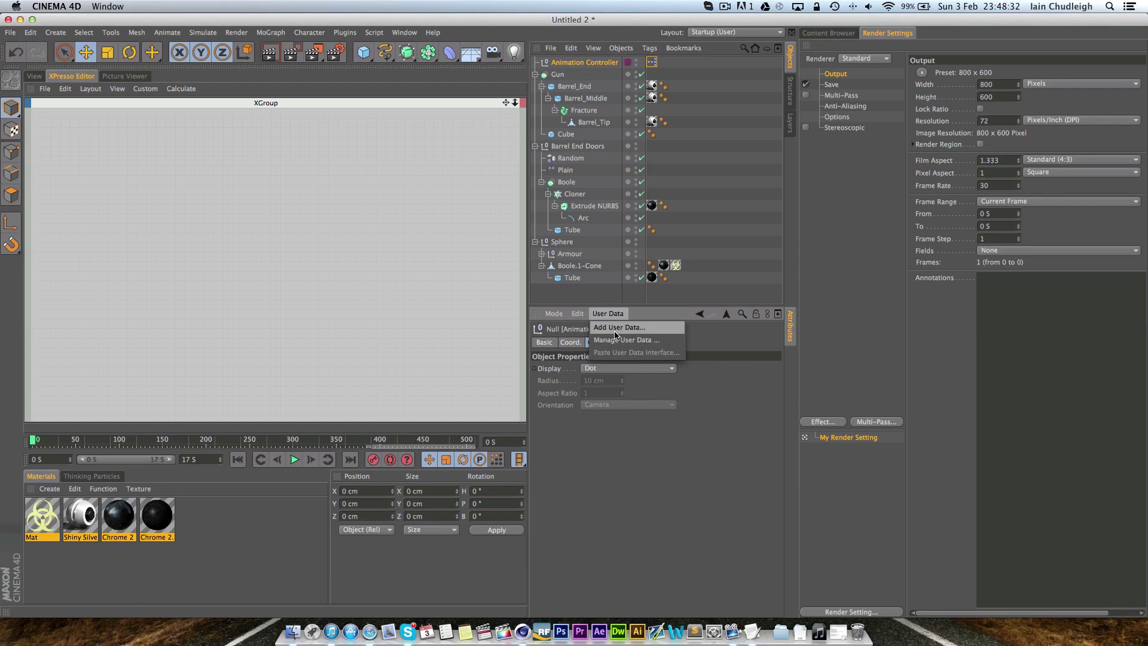
pyautogui.click(615, 328)
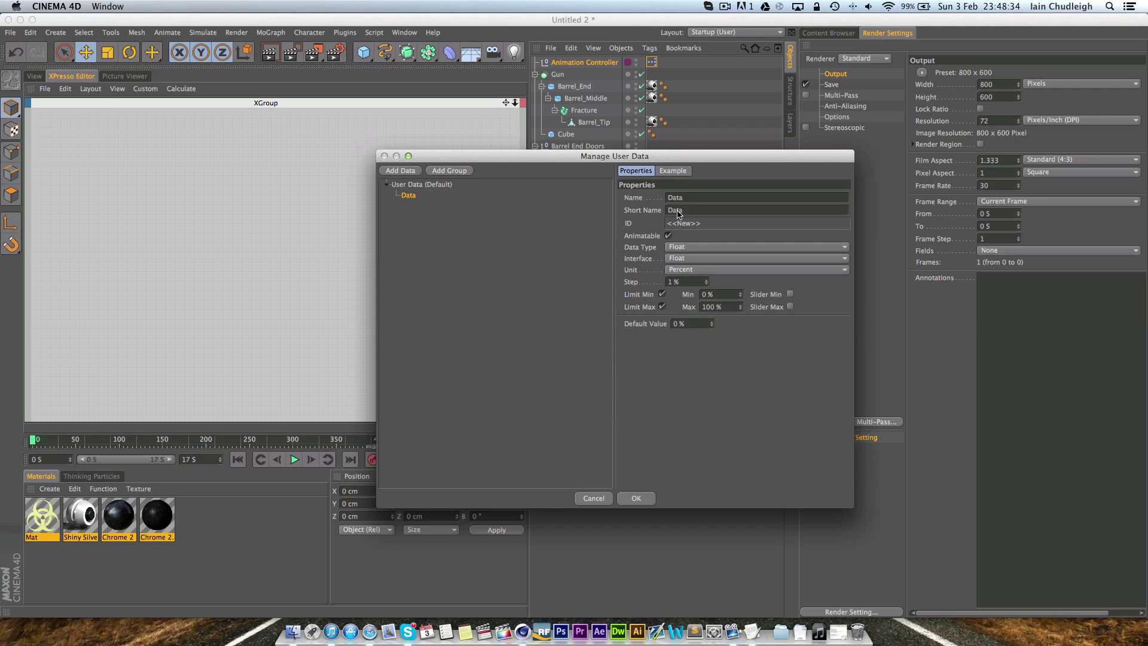
pyautogui.moveTo(674, 199); pyautogui.dragTo(654, 202)
pyautogui.write('Gun B')
pyautogui.write('arell')
pyautogui.click(638, 498)
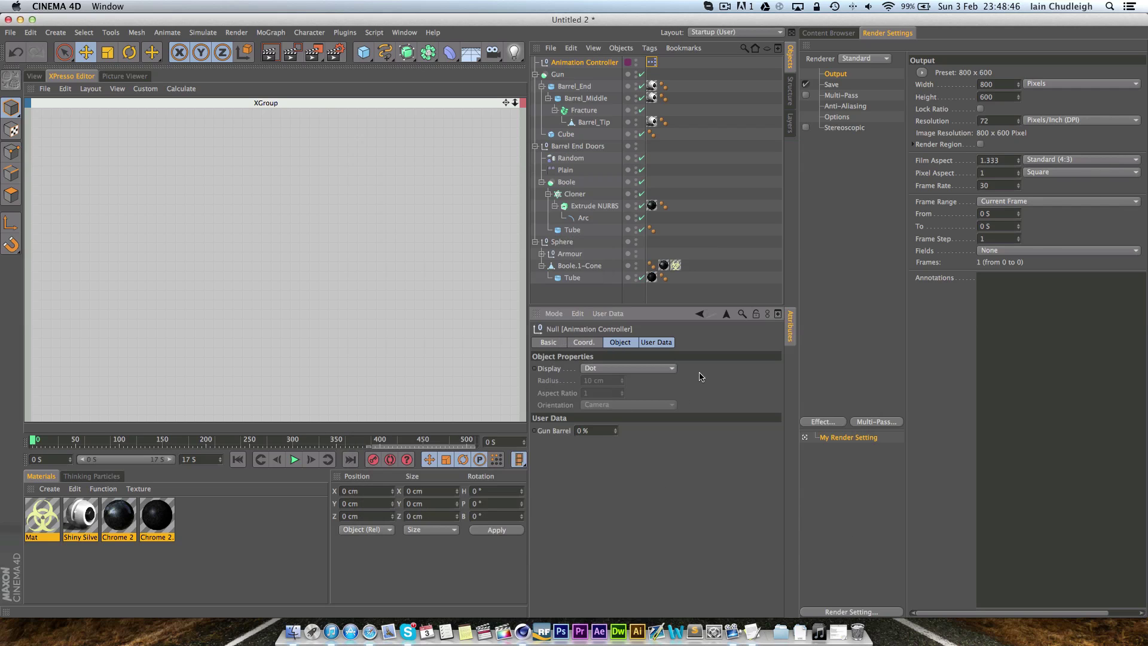
# - Test the Gun Barrel slider with the 3D view back in place
pyautogui.moveTo(616, 432)
pyautogui.mouseDown()
pyautogui.moveTo(615, 413)
pyautogui.moveTo(616, 431)
pyautogui.mouseUp()
pyautogui.click(34, 76)
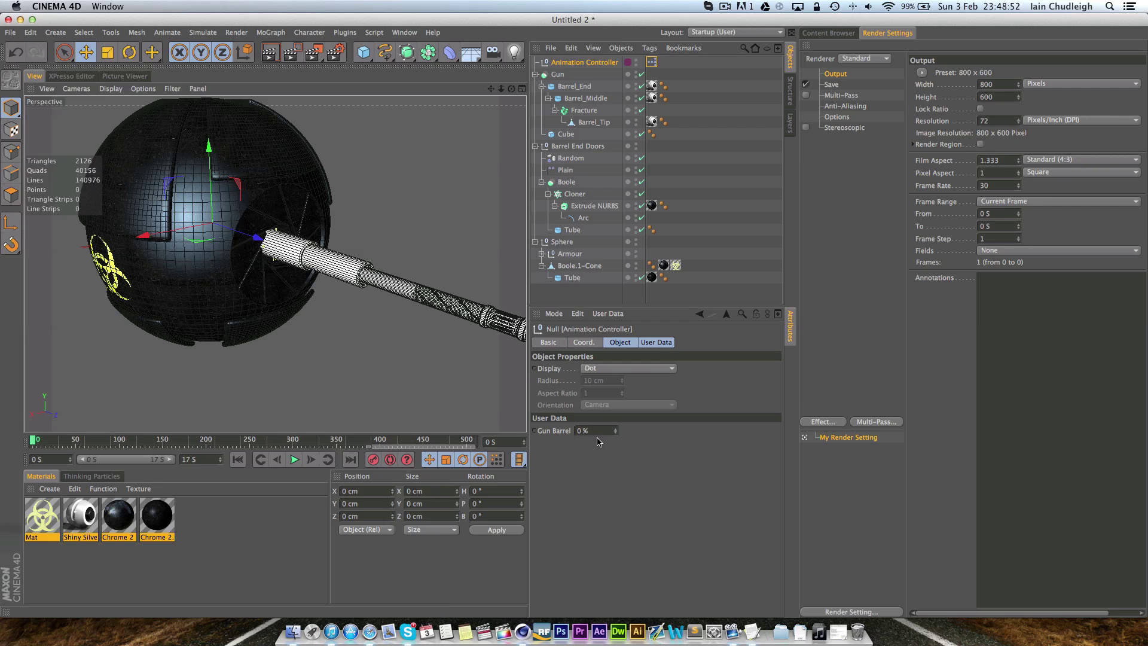
pyautogui.moveTo(622, 434); pyautogui.dragTo(616, 436)
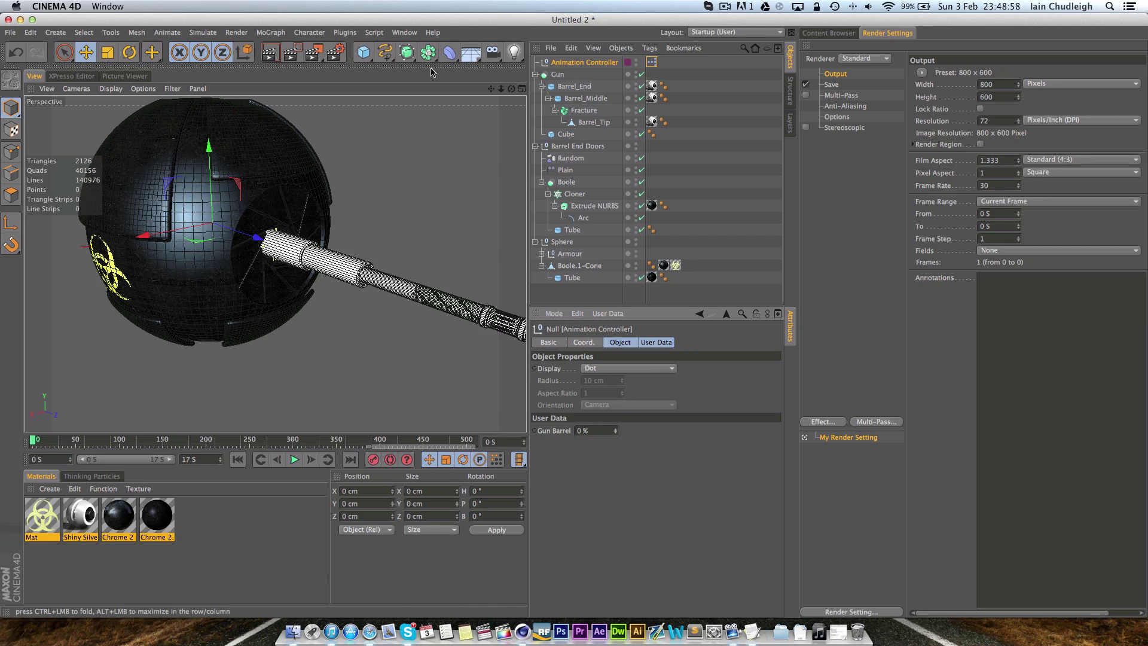
# - Add an Animation Controller node with a Gun Barrel output port to the XPresso graph
pyautogui.click(90, 76)
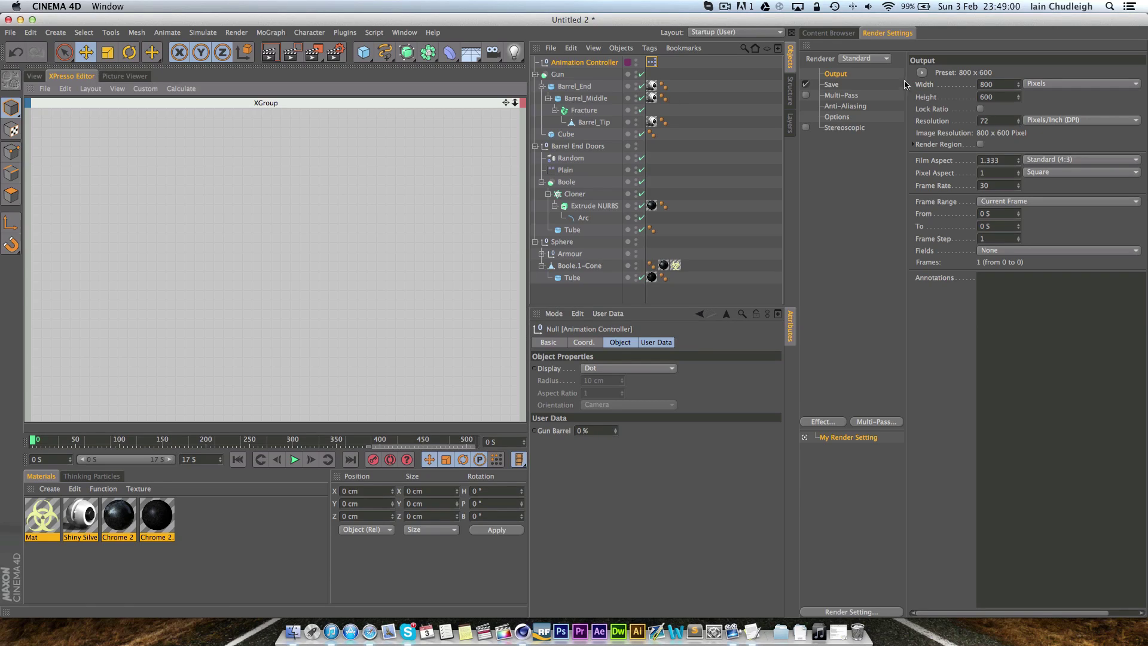
pyautogui.click(653, 63)
pyautogui.moveTo(585, 62); pyautogui.dragTo(114, 200)
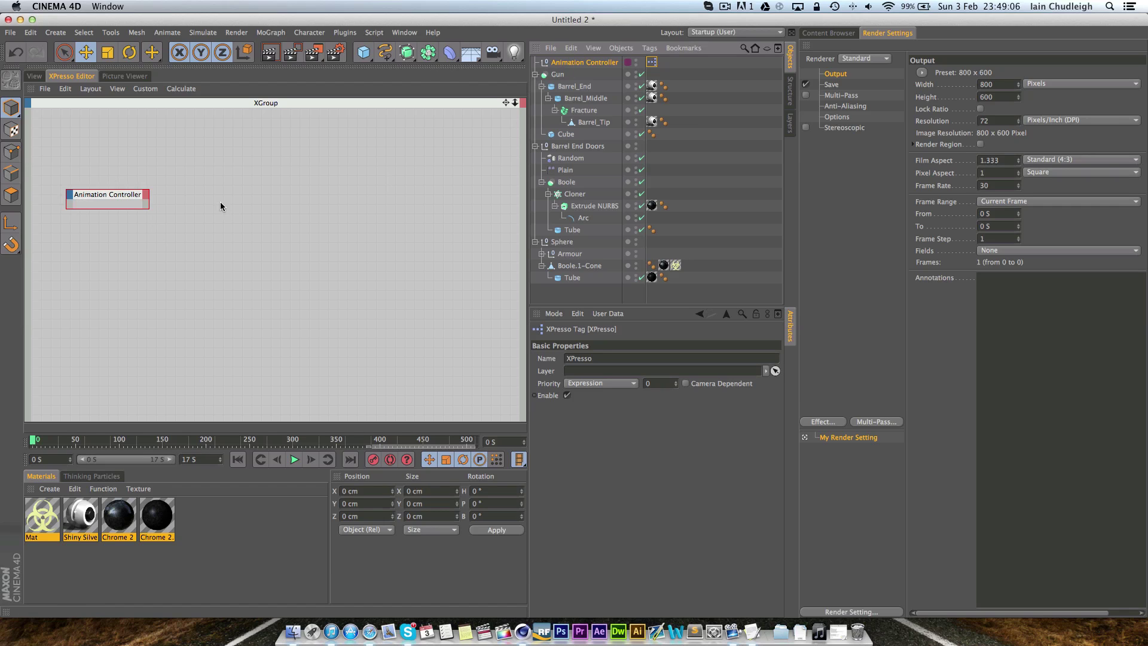
pyautogui.click(146, 196)
pyautogui.moveTo(145, 197)
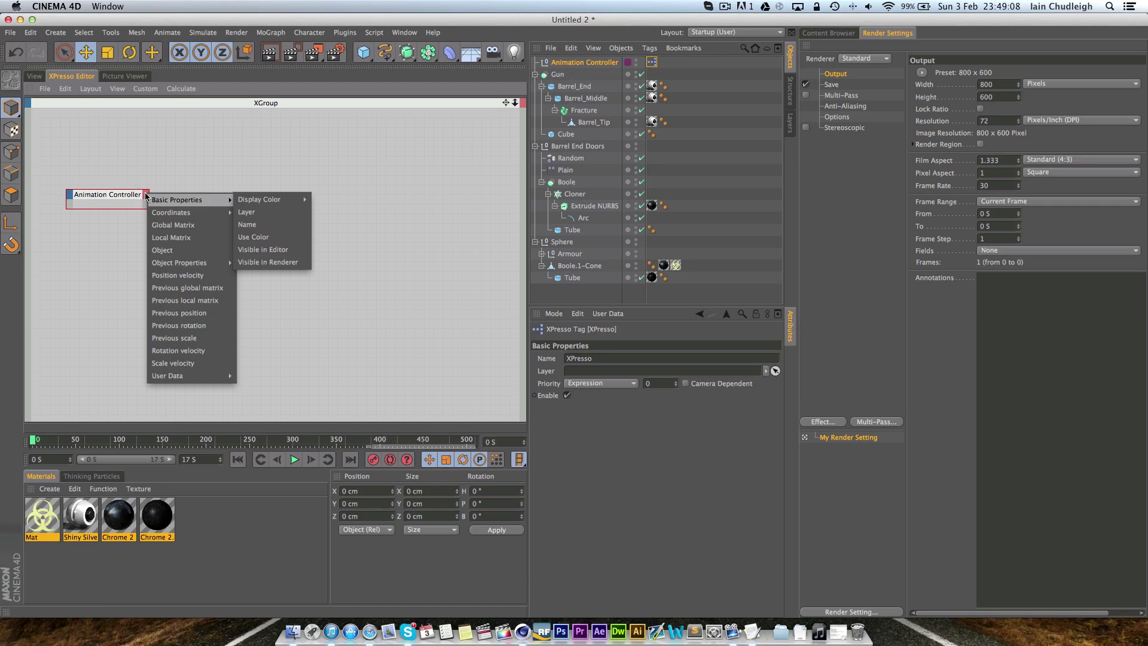
pyautogui.moveTo(217, 375)
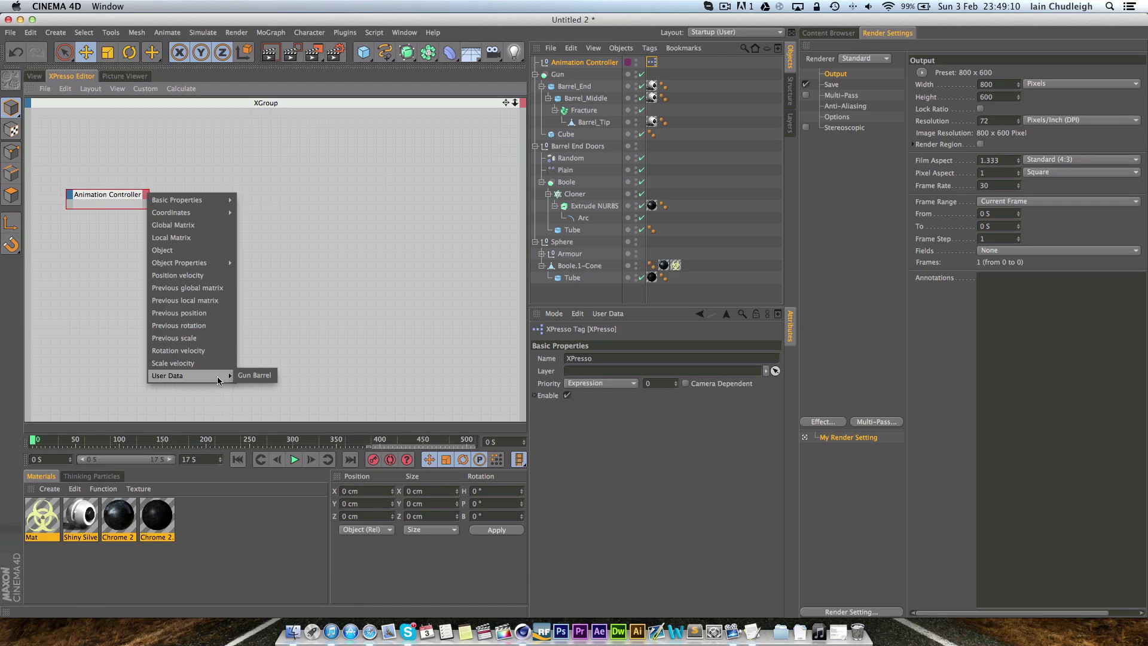
pyautogui.click(253, 375)
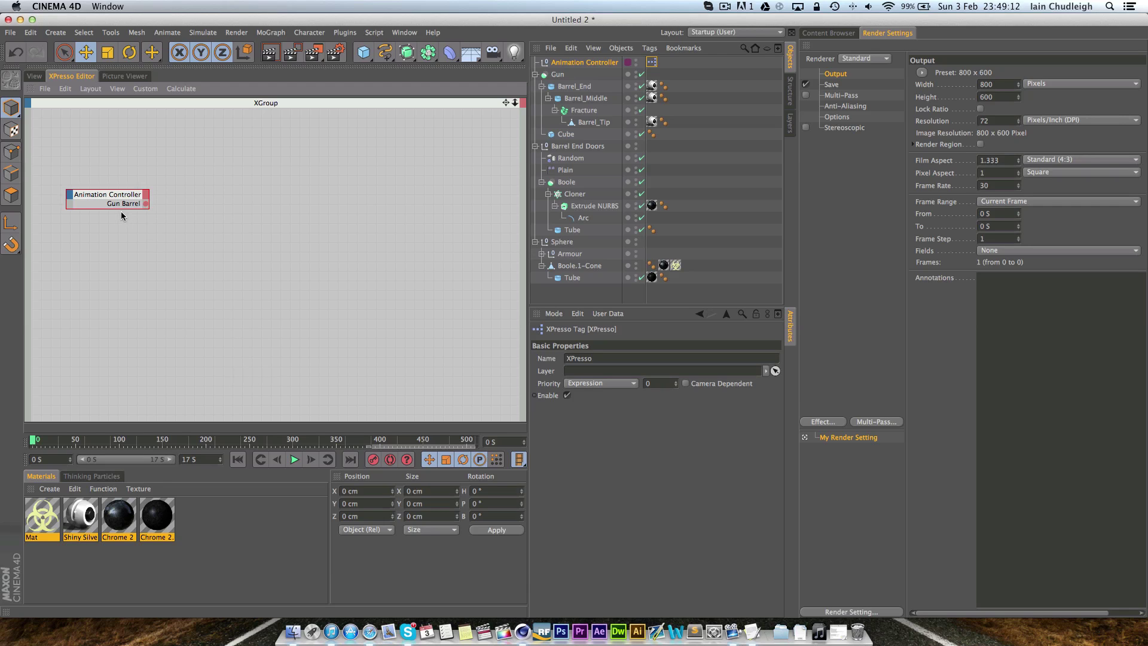
pyautogui.click(331, 219)
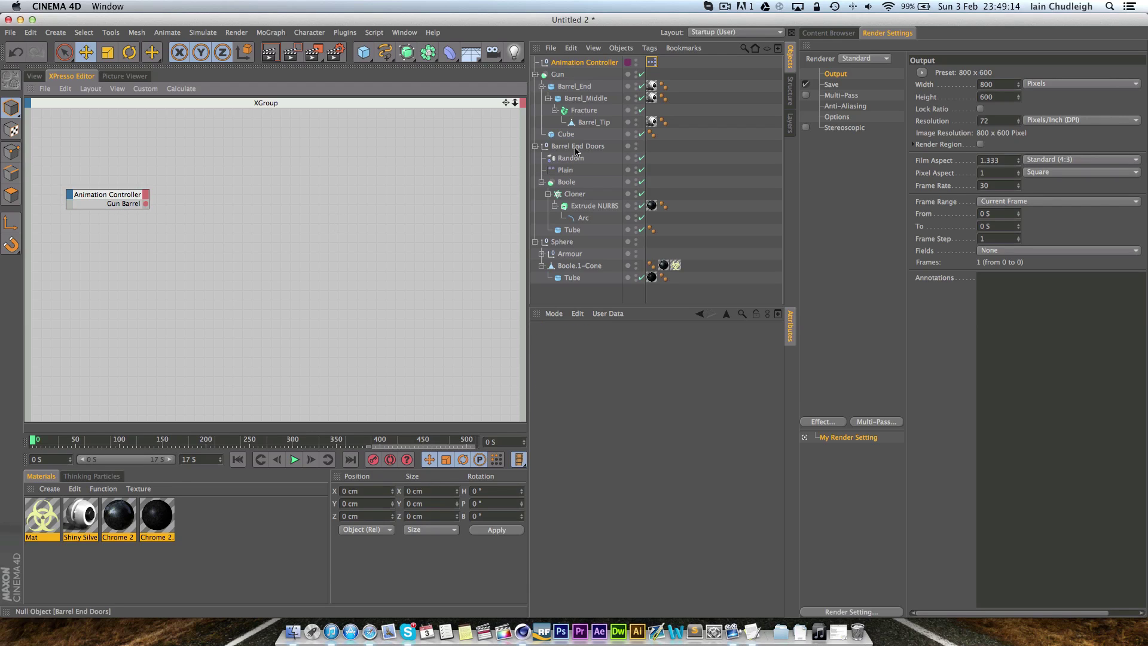
# - Add Barrel_End, Barrel_Middle and Fracture nodes, giving Barrel_End a Position.Z input
pyautogui.moveTo(572, 88); pyautogui.dragTo(359, 175)
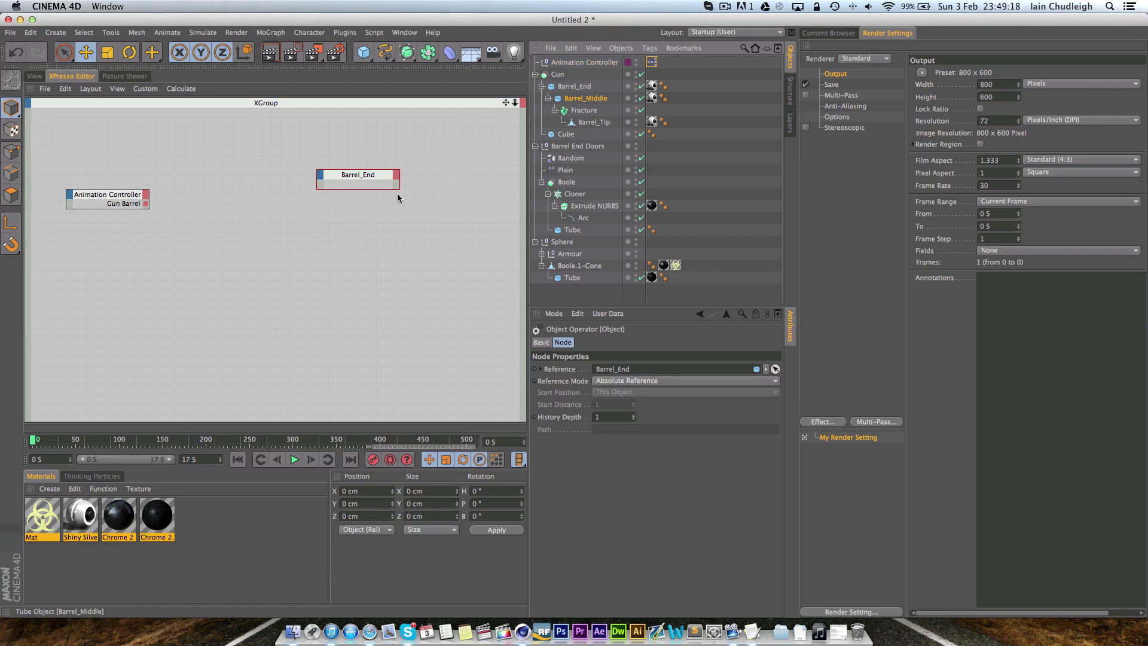
pyautogui.moveTo(586, 98); pyautogui.dragTo(357, 232)
pyautogui.click(357, 232)
pyautogui.click(320, 178)
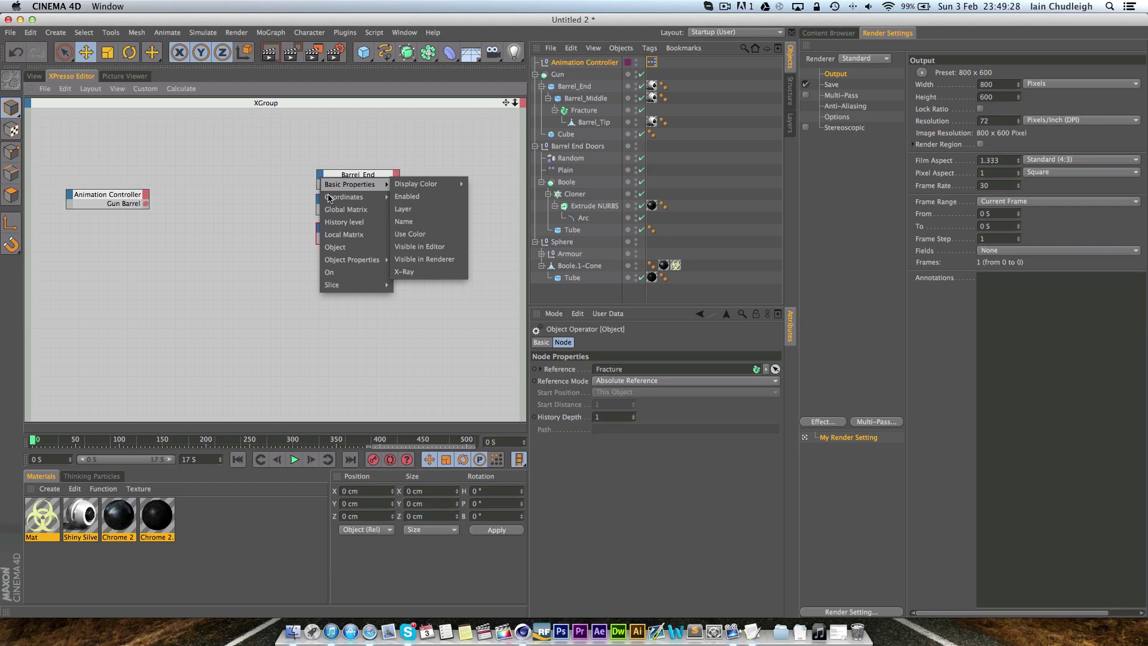
pyautogui.moveTo(328, 200)
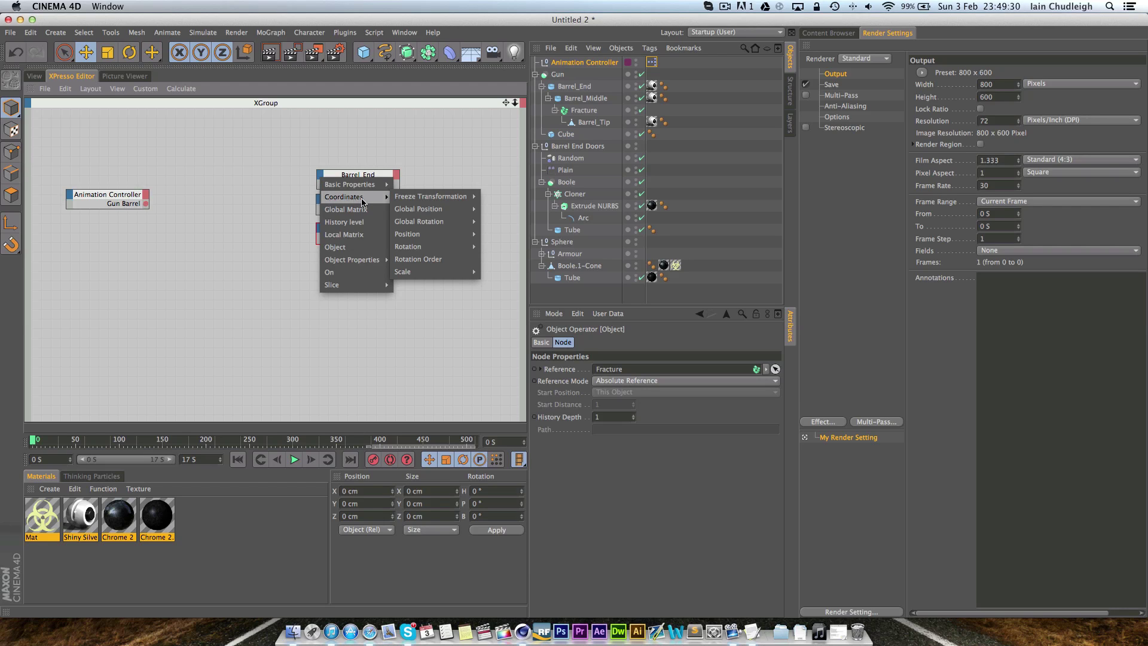
pyautogui.moveTo(464, 239)
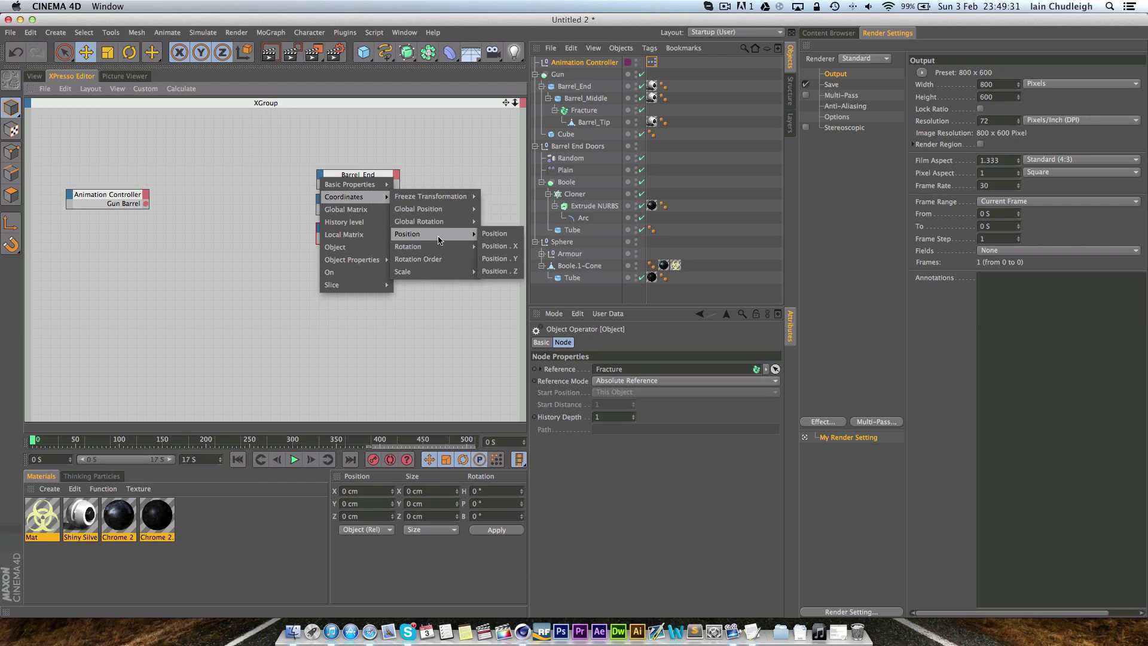
pyautogui.click(495, 273)
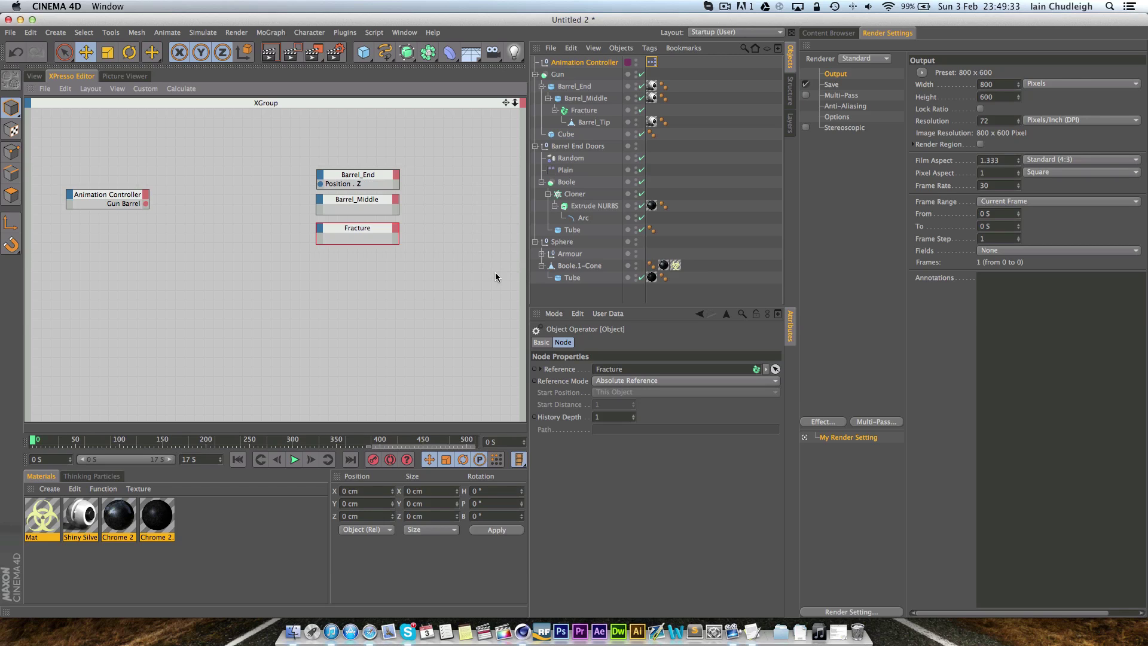
# - Give the Barrel_Middle and Fracture nodes Position.Z input ports
pyautogui.click(320, 199)
pyautogui.moveTo(369, 220)
pyautogui.moveTo(436, 253)
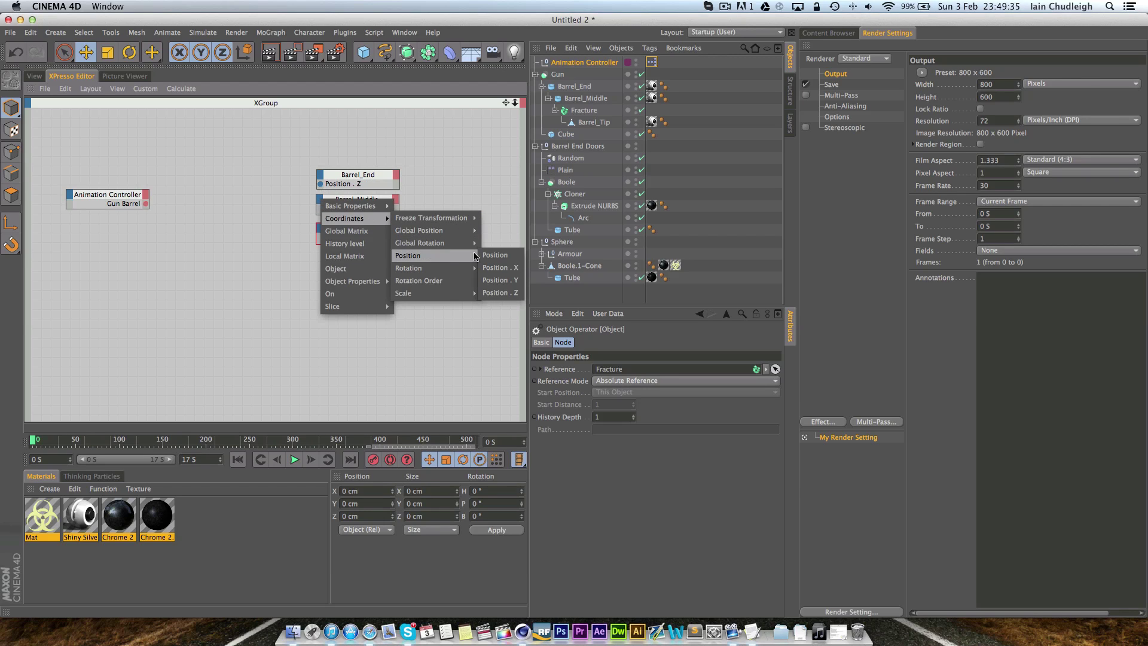
pyautogui.click(507, 293)
pyautogui.click(322, 230)
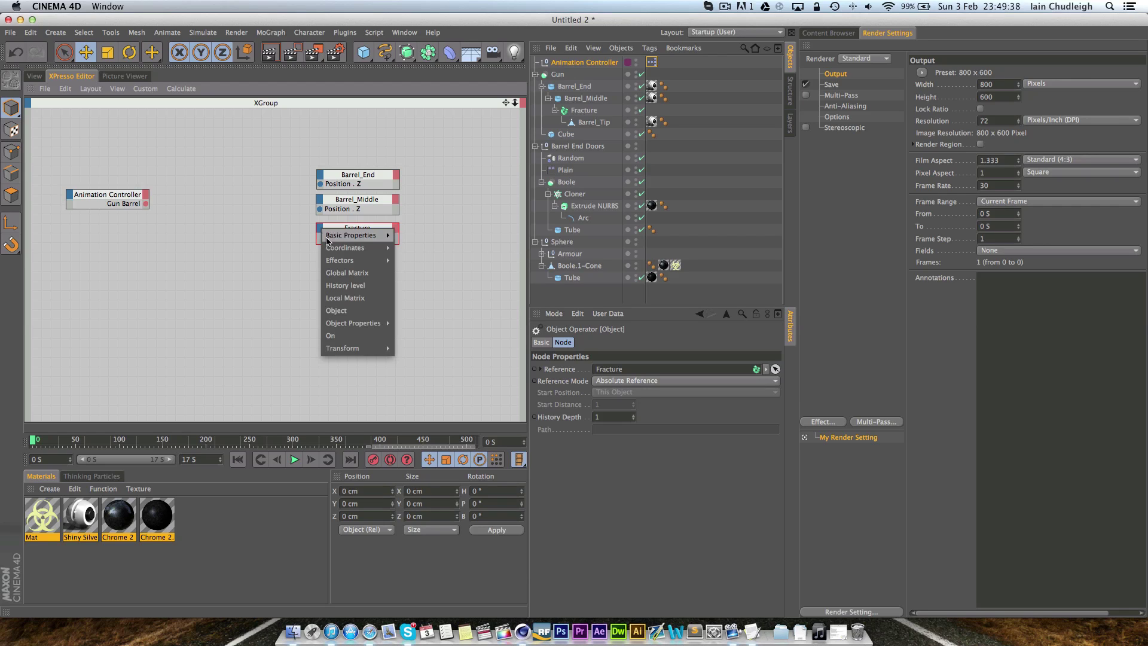
pyautogui.moveTo(347, 248)
pyautogui.moveTo(411, 275)
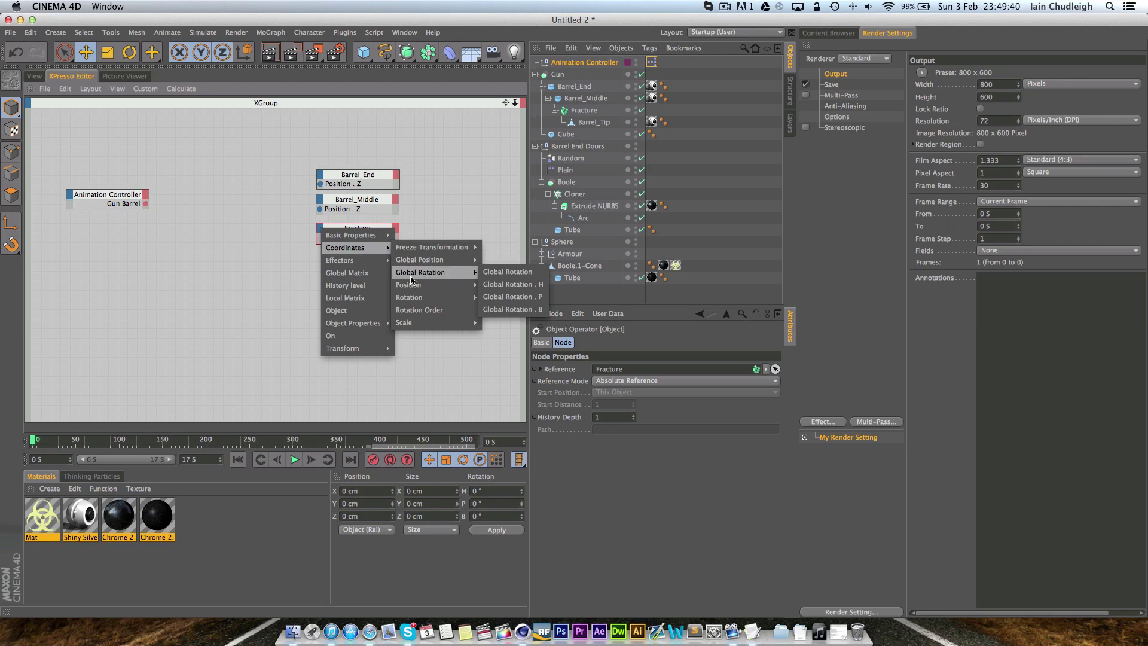
pyautogui.click(490, 323)
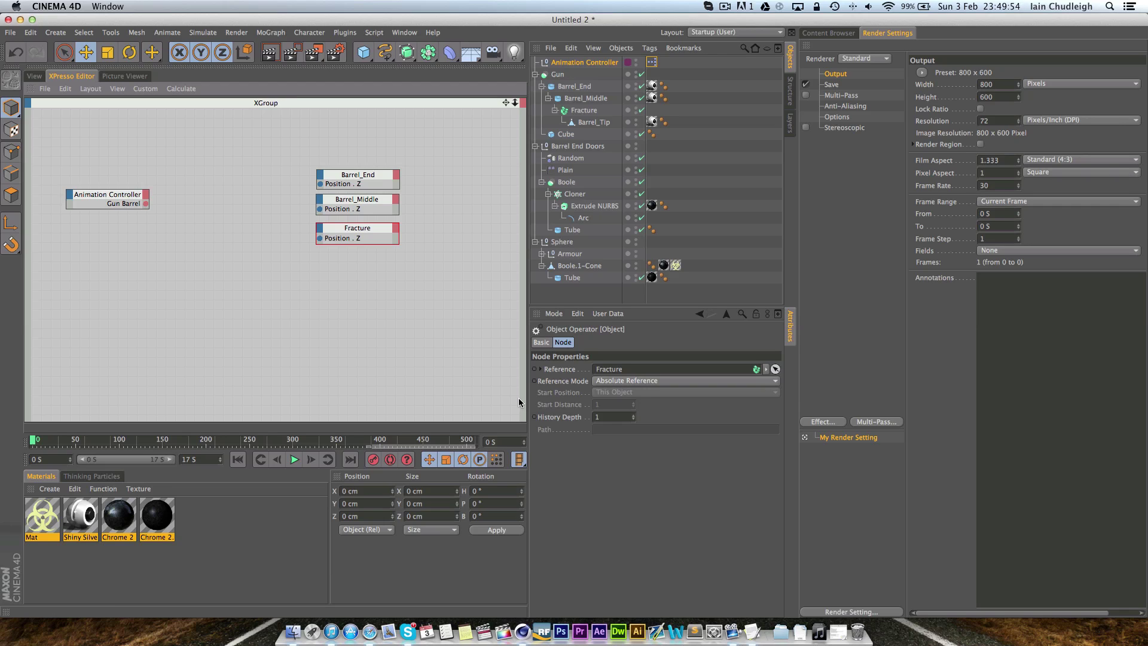
# - Add a Calculate > Range Mapper node right of the Animation Controller
pyautogui.rightClick(209, 181)
pyautogui.moveTo(245, 188)
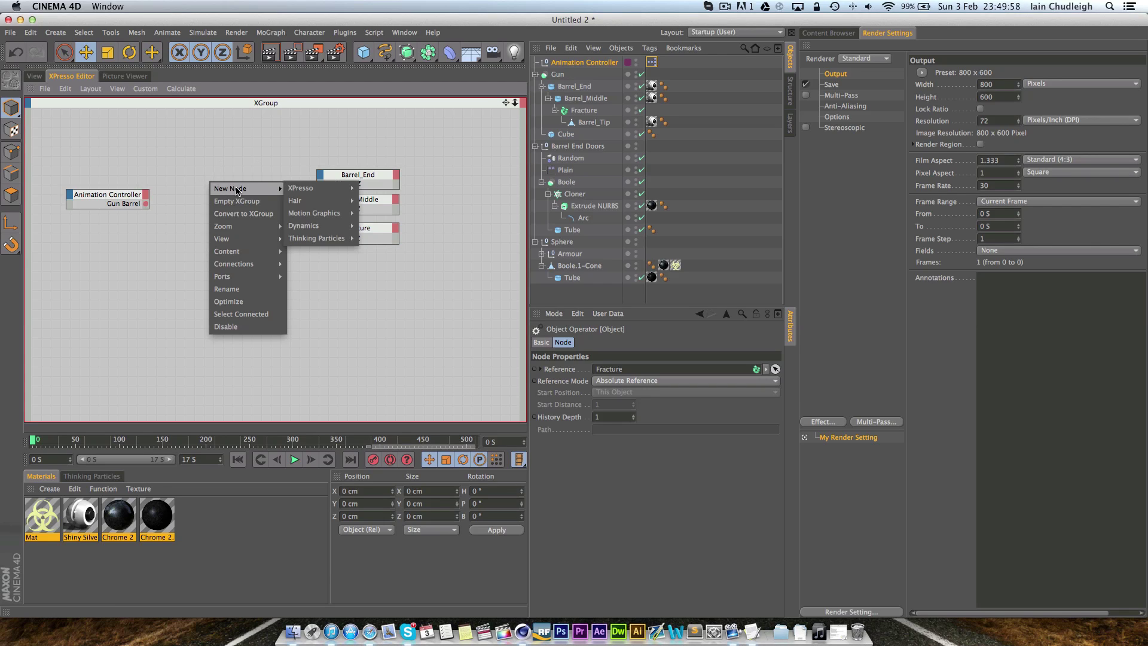
pyautogui.moveTo(310, 190)
pyautogui.moveTo(375, 225)
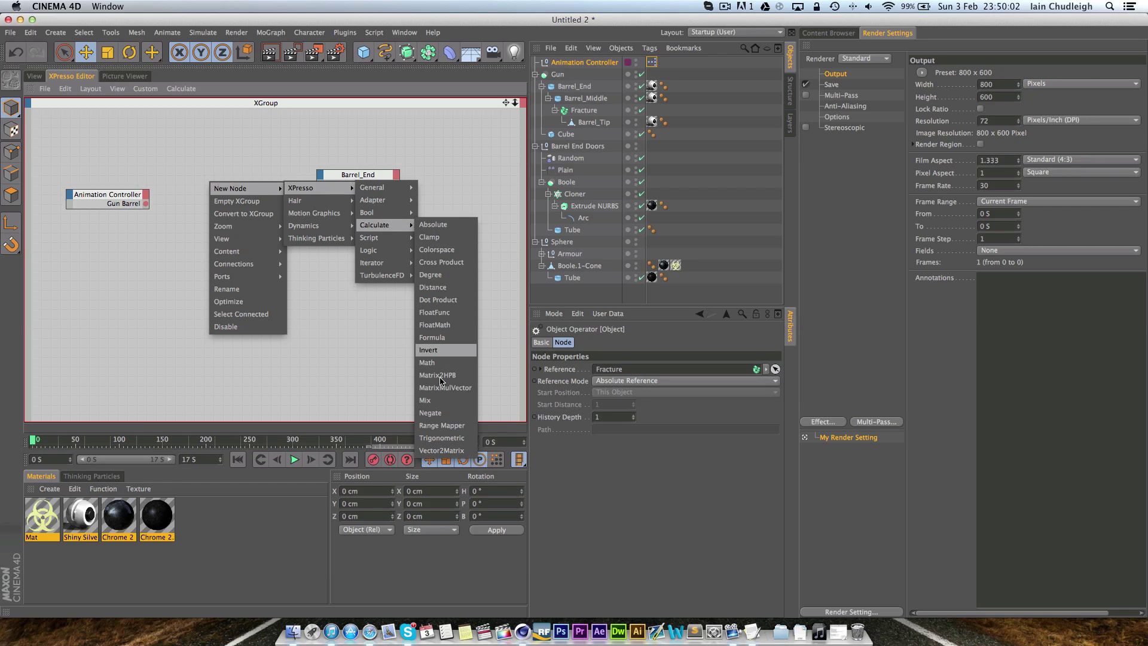
pyautogui.click(440, 426)
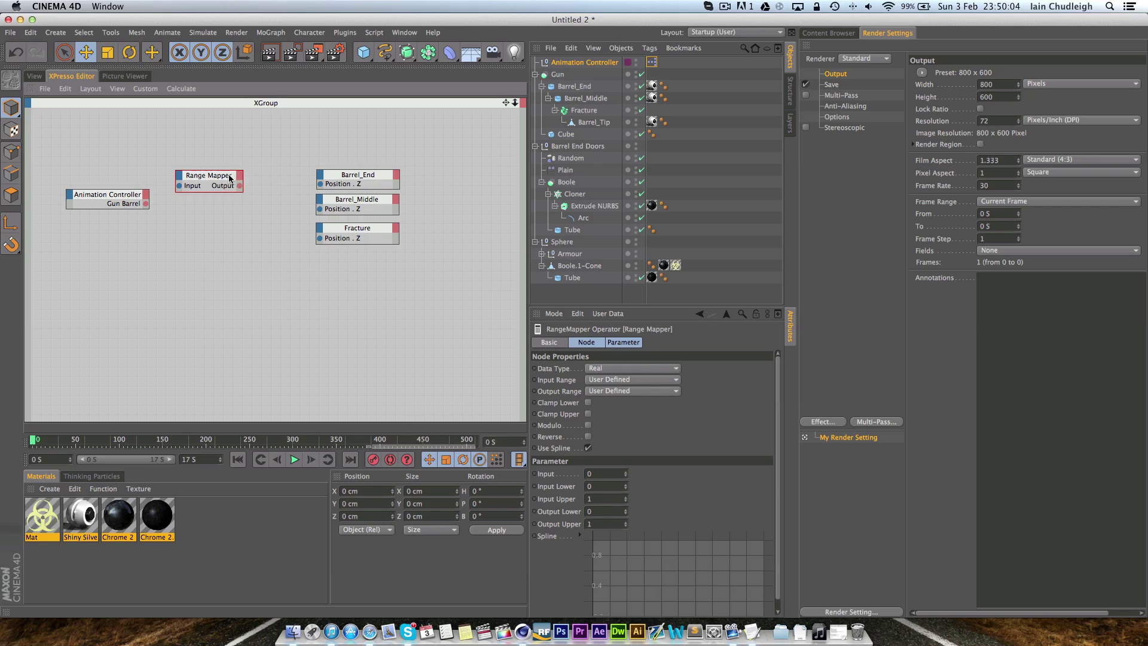
pyautogui.moveTo(228, 178); pyautogui.dragTo(242, 174)
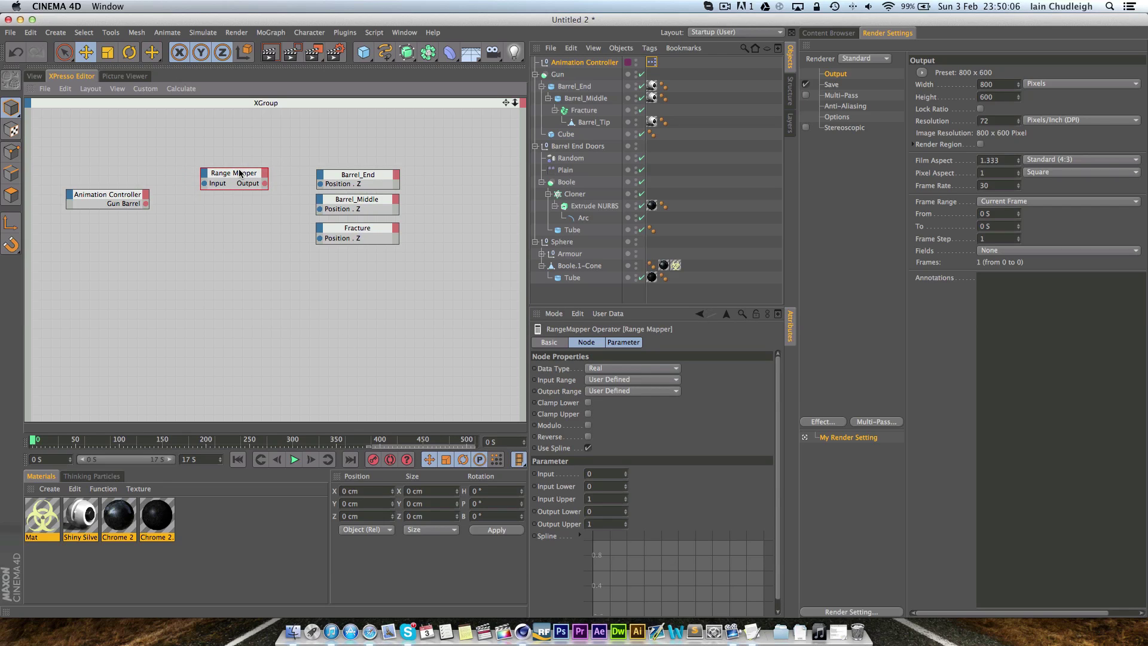
# - Duplicate the Range Mapper twice and stack the three nodes in a column
pyautogui.keyDown('ctrl'); pyautogui.moveTo(239, 173); pyautogui.dragTo(235, 240); pyautogui.keyUp('ctrl')
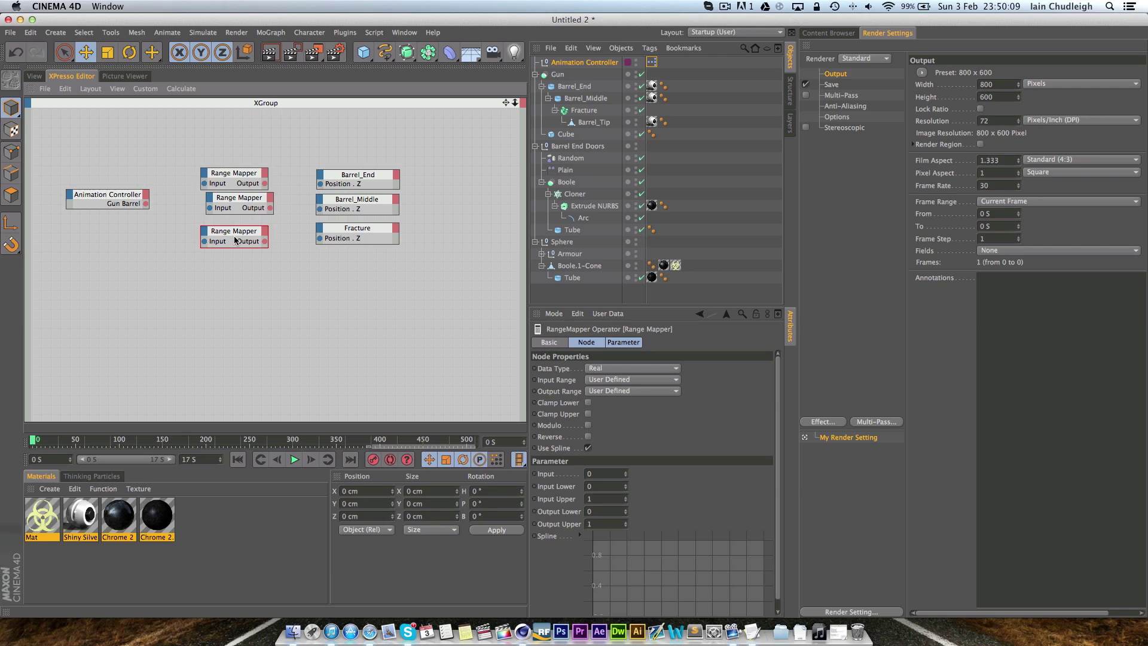
pyautogui.moveTo(231, 174); pyautogui.dragTo(222, 194)
pyautogui.moveTo(234, 235); pyautogui.dragTo(233, 224)
pyautogui.click(237, 174)
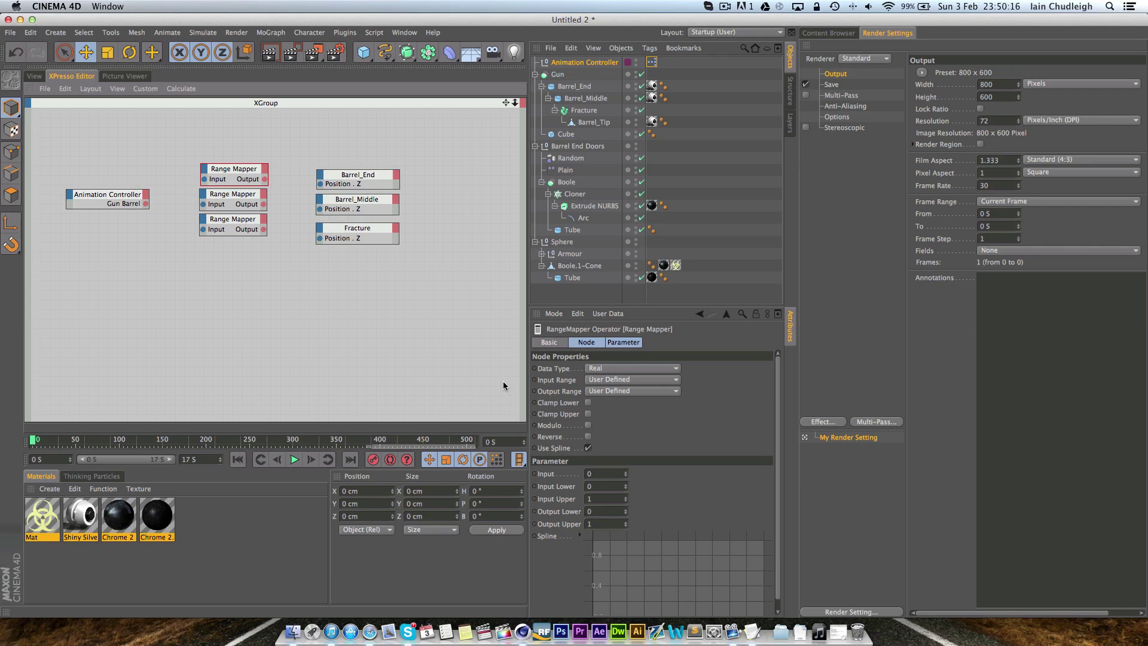
# - Set the top Range Mapper's input range to Percent and keep its output range User Defined
pyautogui.click(603, 380)
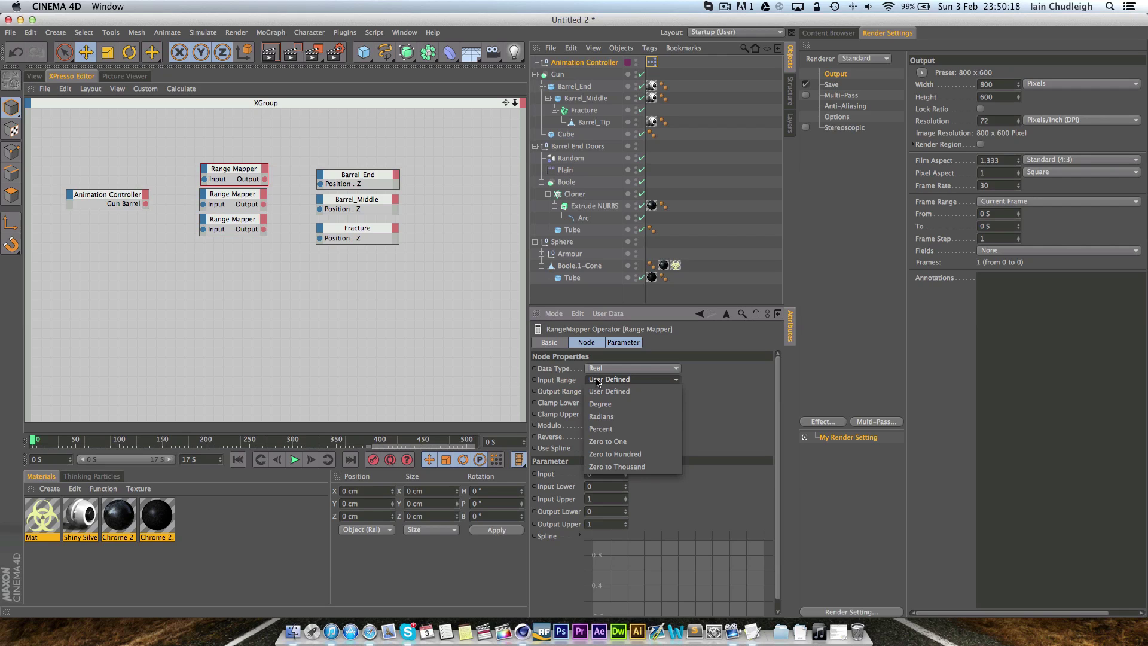
pyautogui.click(636, 430)
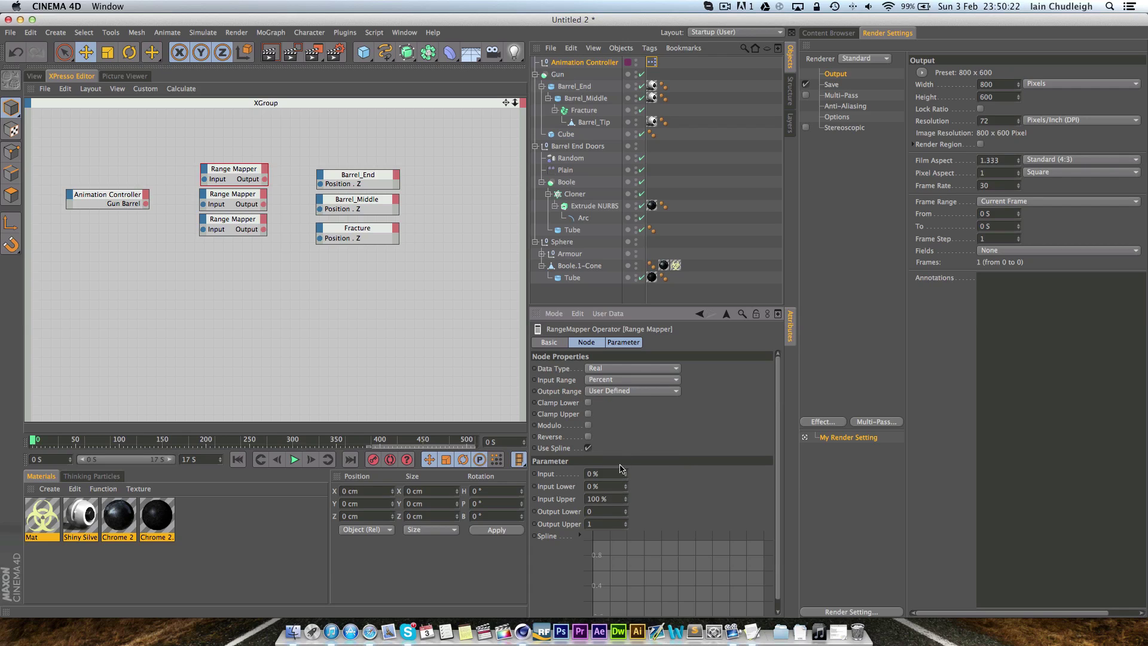
pyautogui.click(607, 392)
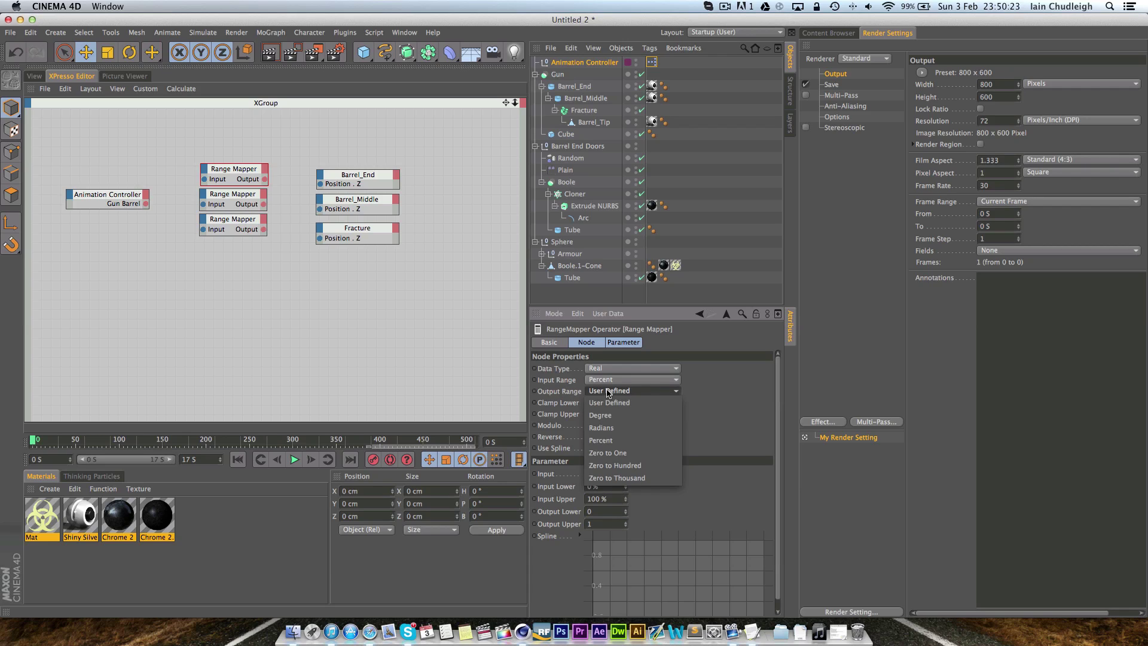
pyautogui.click(630, 409)
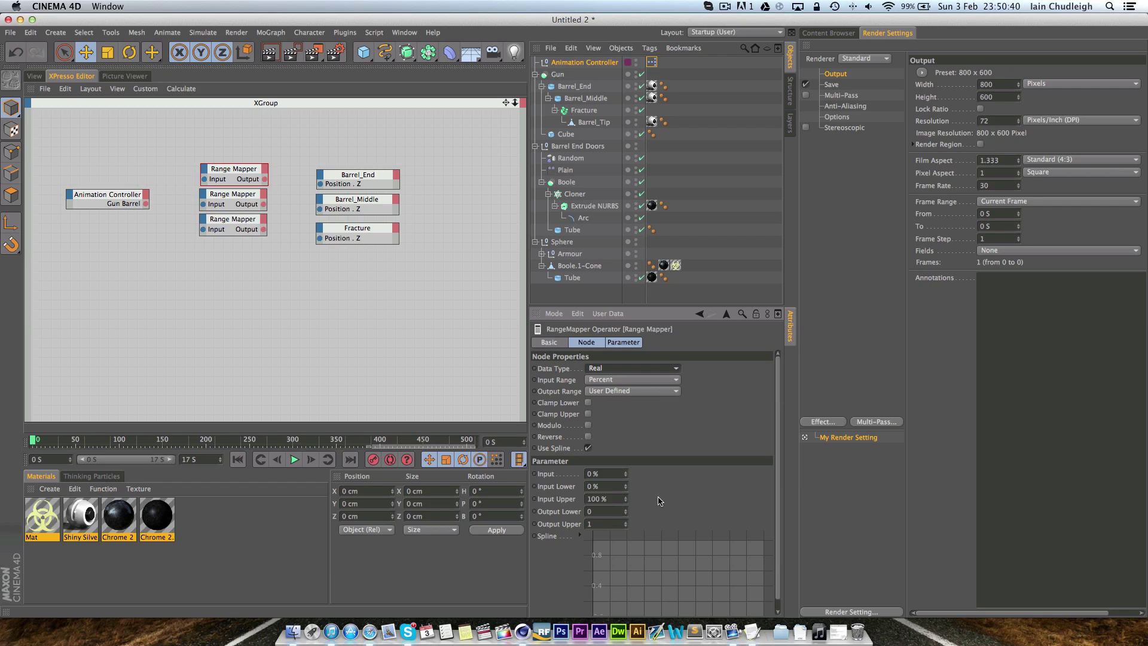
pyautogui.click(600, 513)
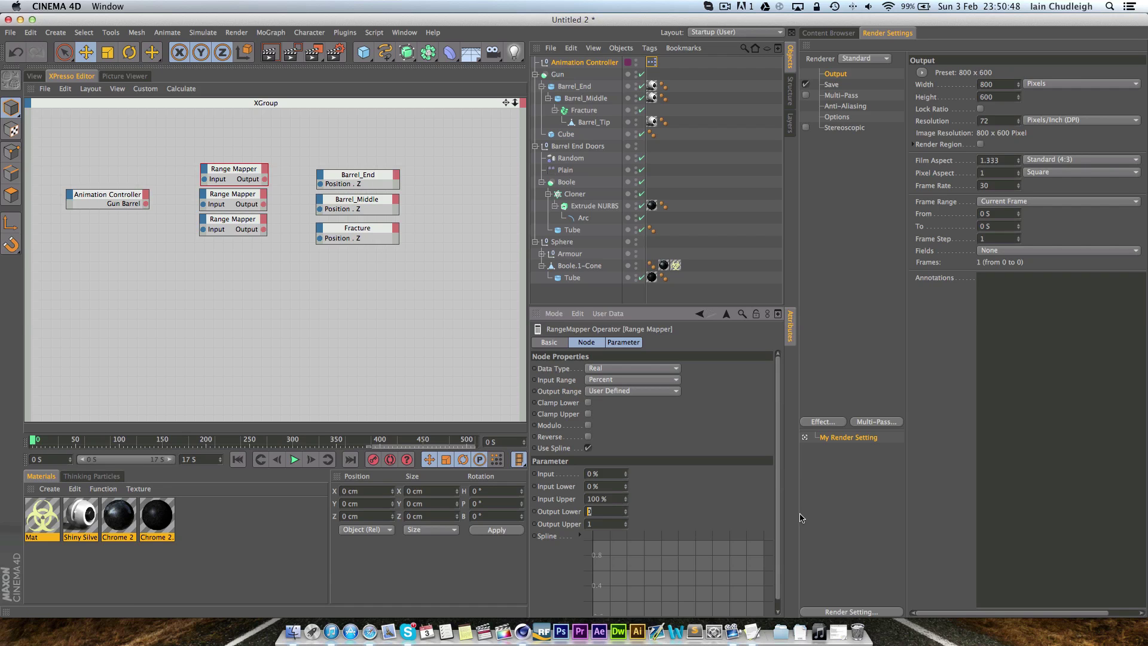
# - Bring up the TextEdit notes of barrel start and end positions and close the Fonts panel
pyautogui.click(748, 631)
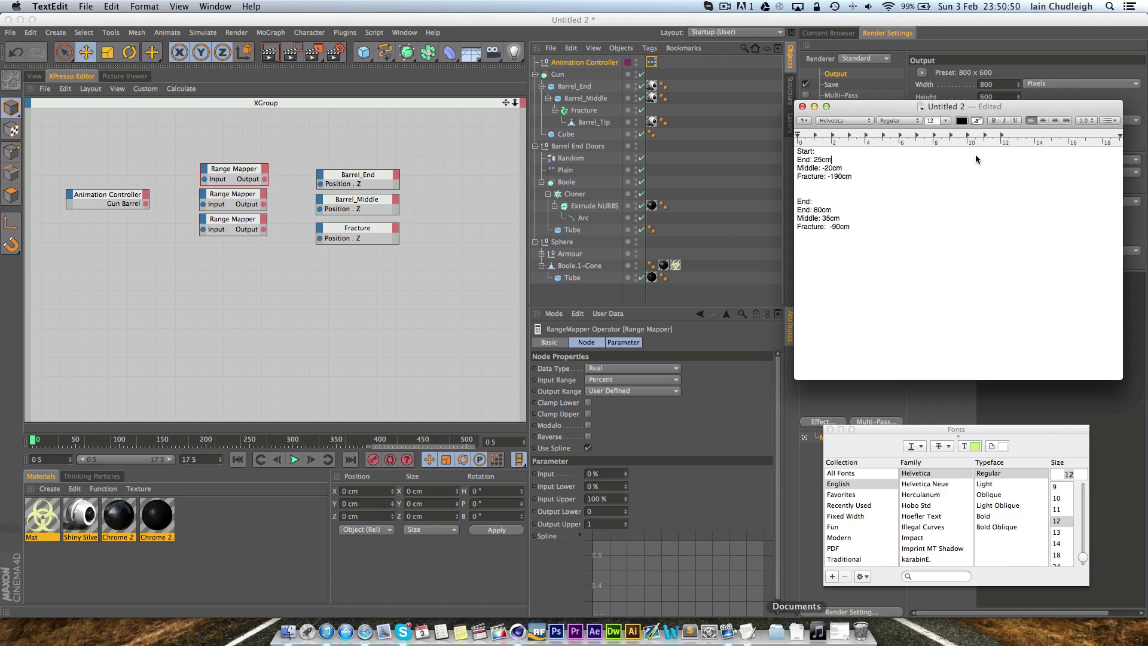
pyautogui.moveTo(953, 107); pyautogui.dragTo(923, 90)
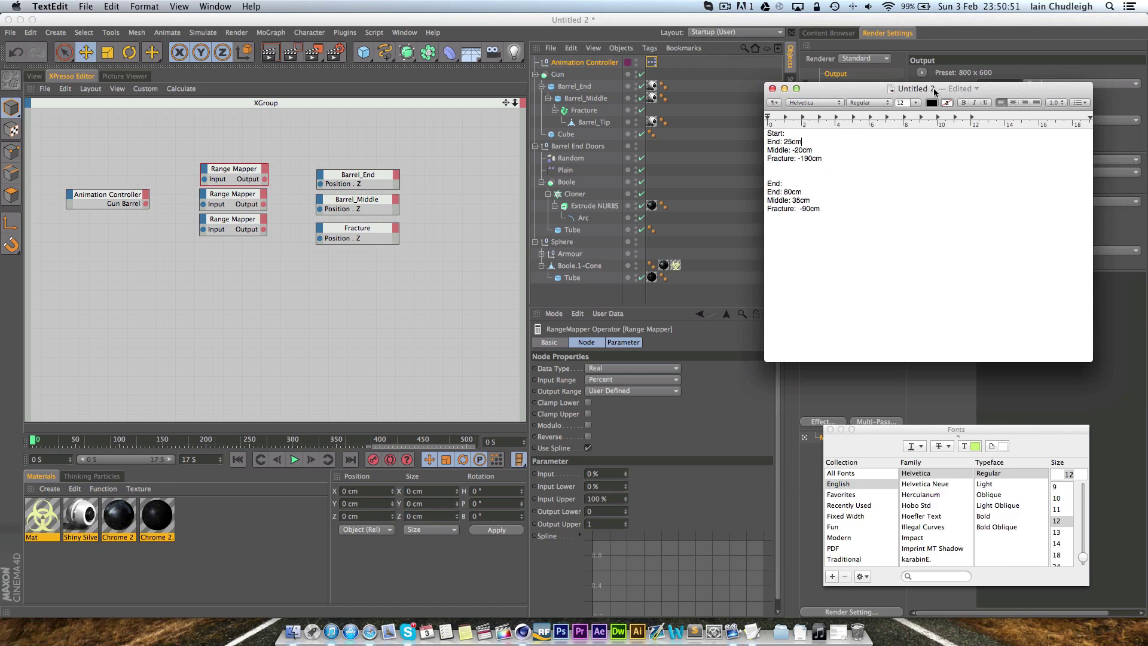
pyautogui.click(830, 430)
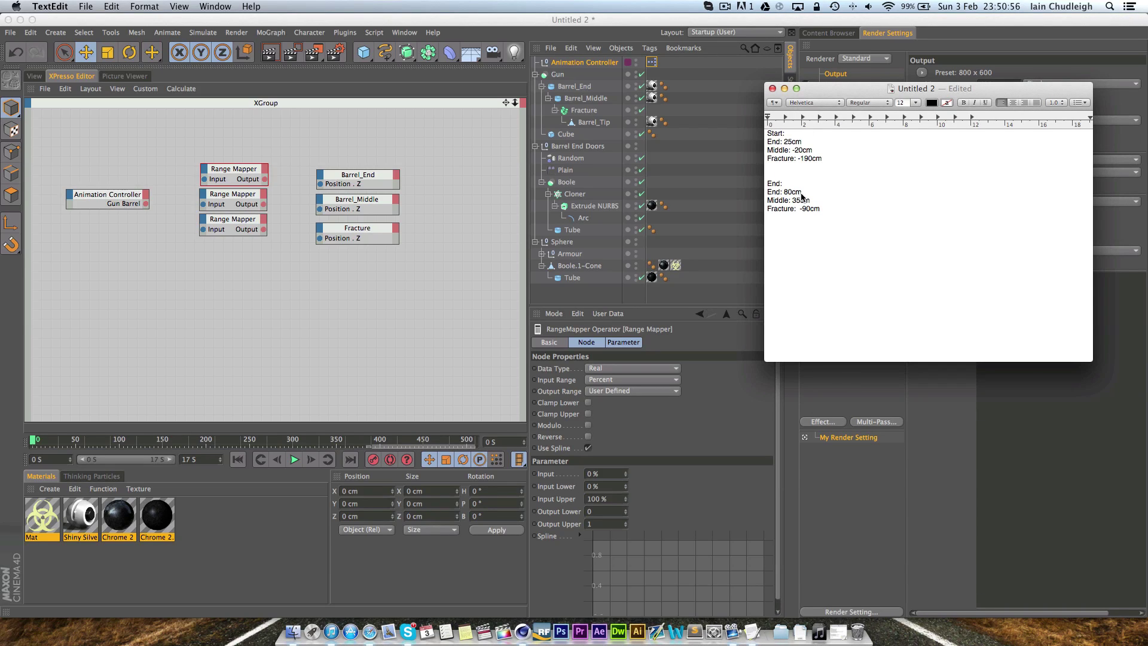
# - Give the top Range Mapper a 25–80 output and wire Gun Barrel into its input
pyautogui.click(605, 512)
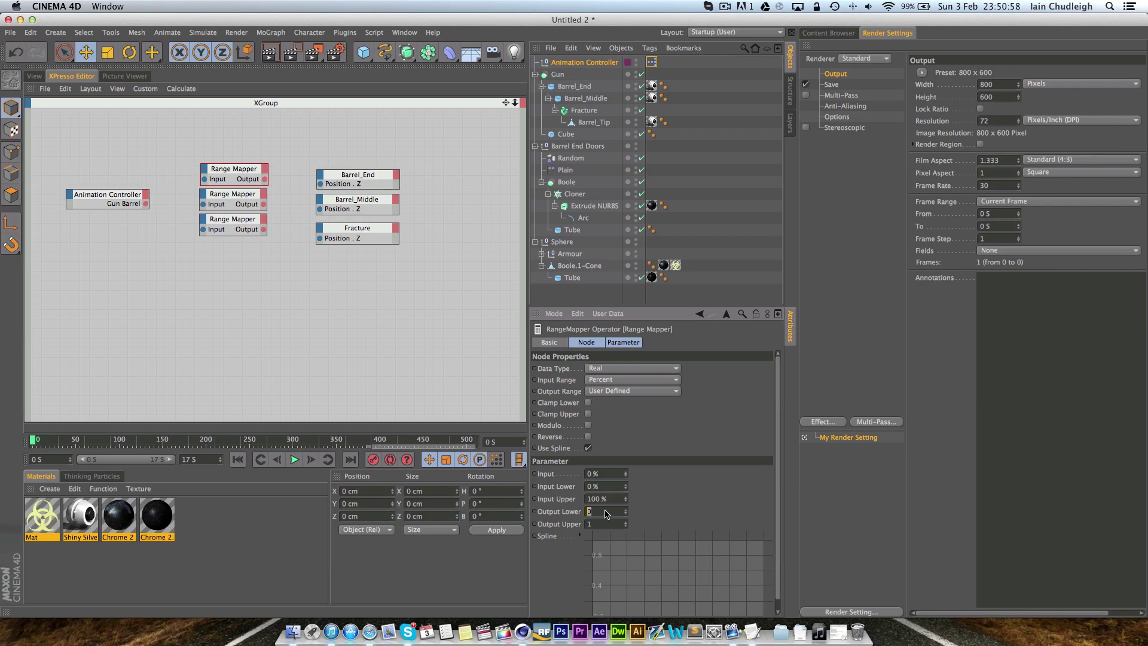
pyautogui.write('80')
pyautogui.moveTo(145, 204); pyautogui.dragTo(205, 179)
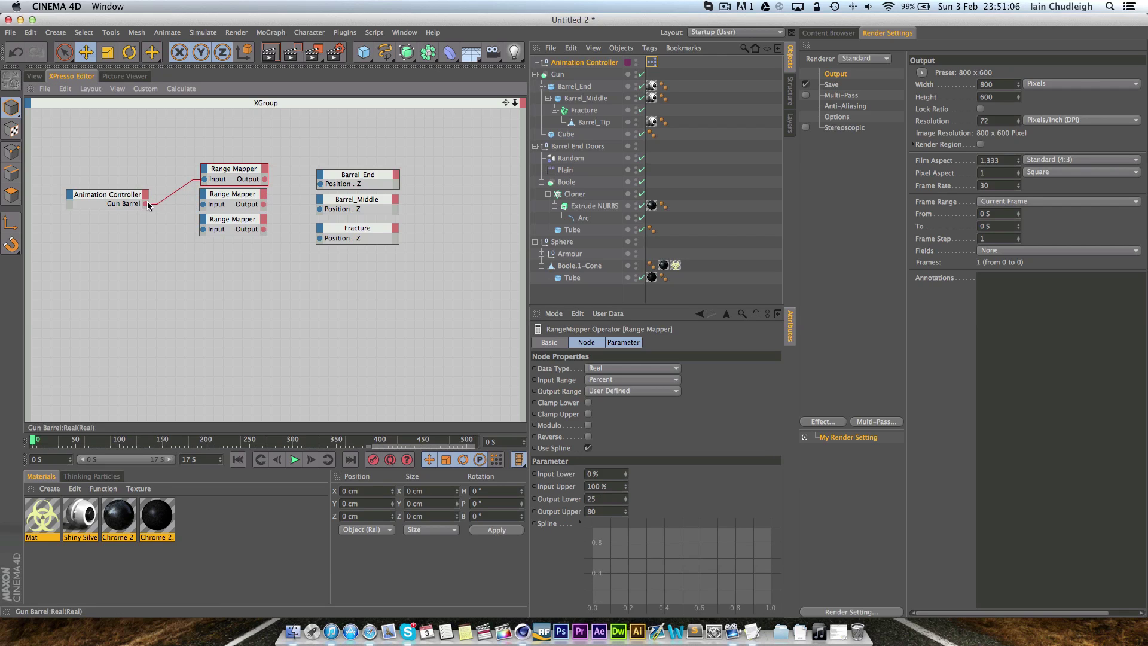
# - Wire Gun Barrel into the other two mappers and set the second's input range to Degree
pyautogui.moveTo(147, 205); pyautogui.dragTo(202, 230)
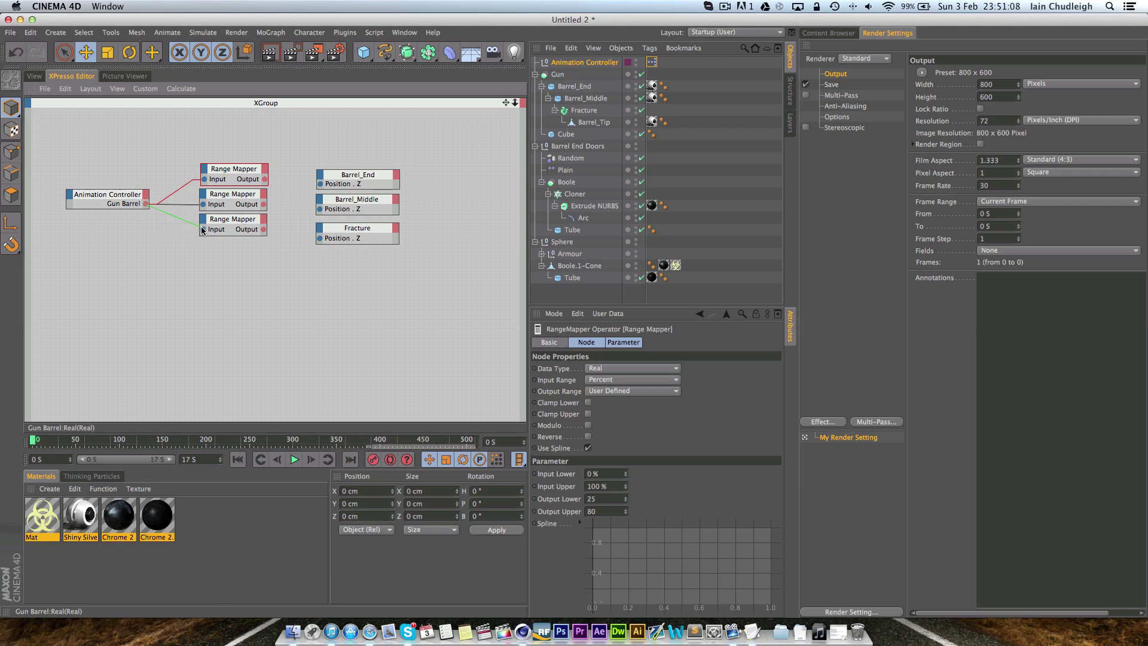
pyautogui.click(612, 380)
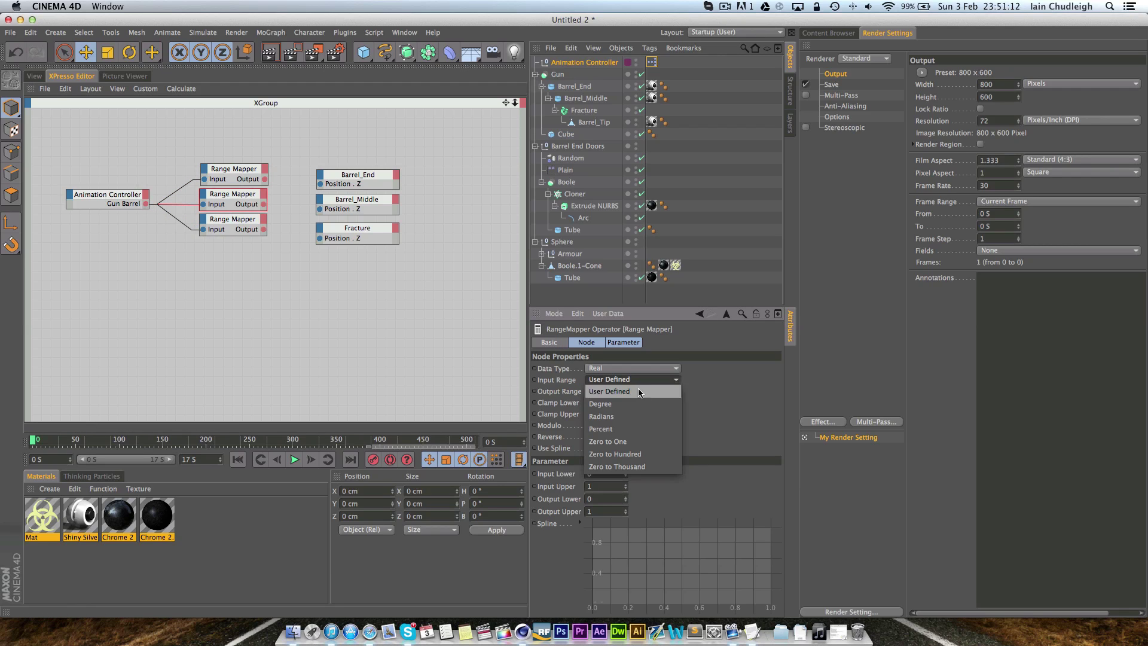
pyautogui.click(629, 403)
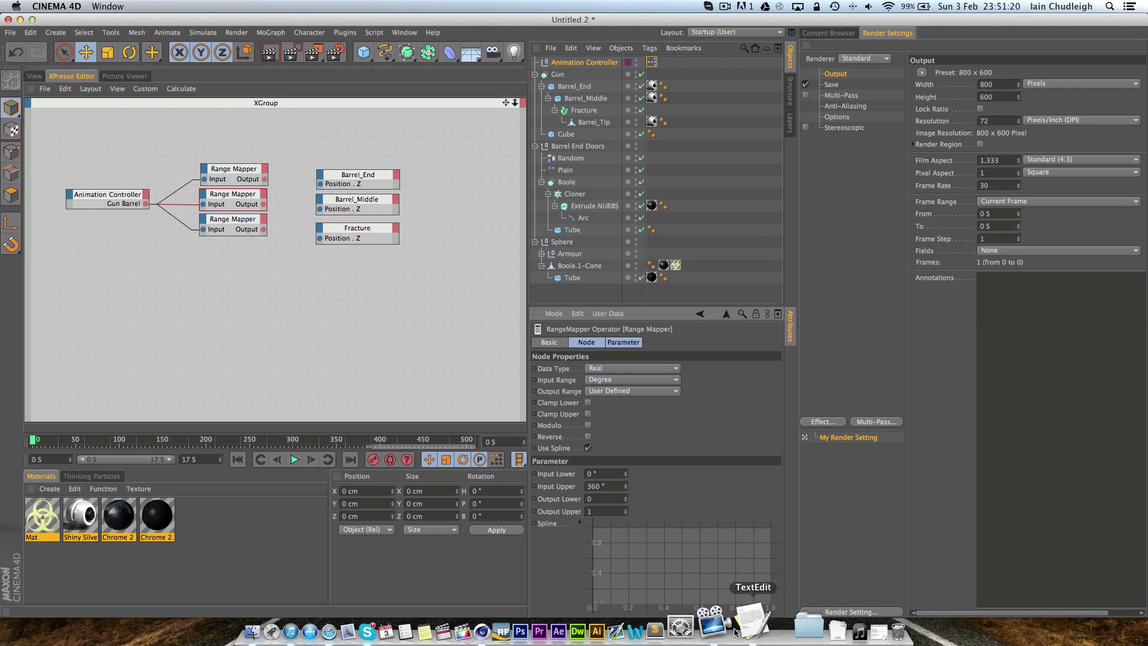
# - Enter -20 and 35 as the middle mapper's output, then give the bottom mapper Degree input and -190 to -90 output
pyautogui.click(752, 632)
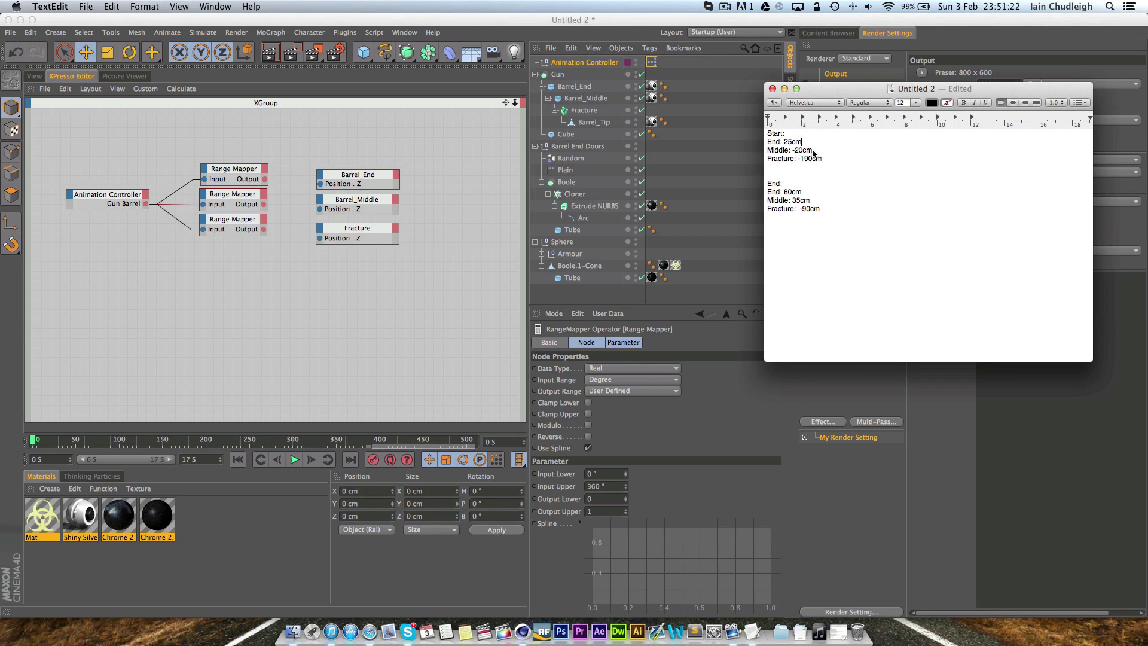
pyautogui.click(612, 500)
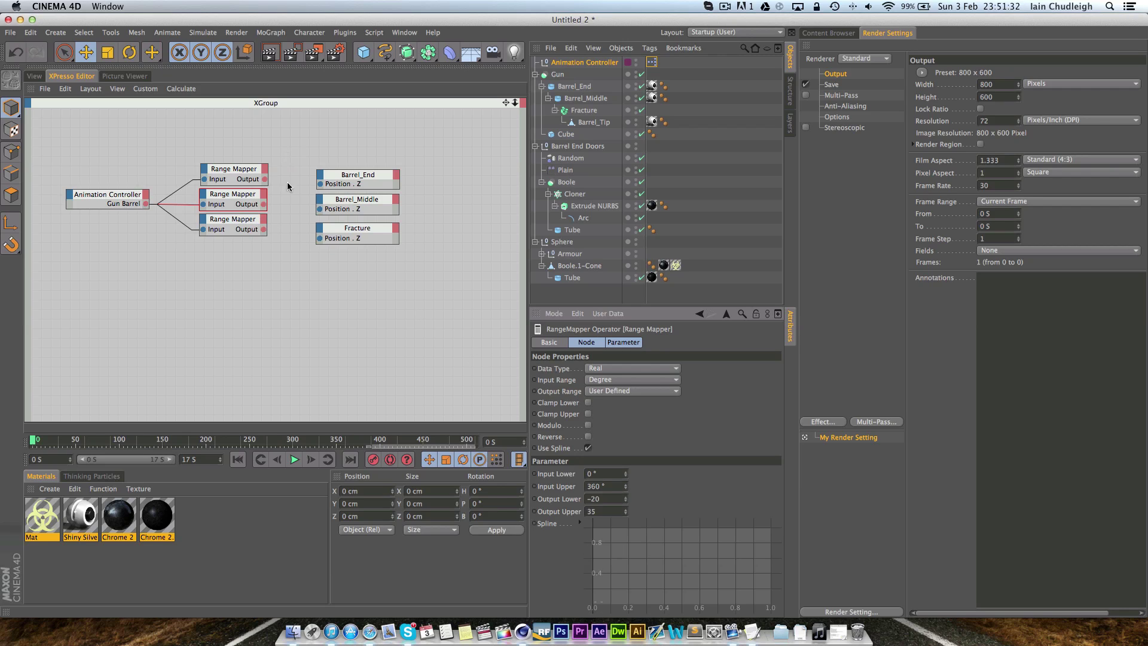
pyautogui.click(254, 219)
pyautogui.click(622, 390)
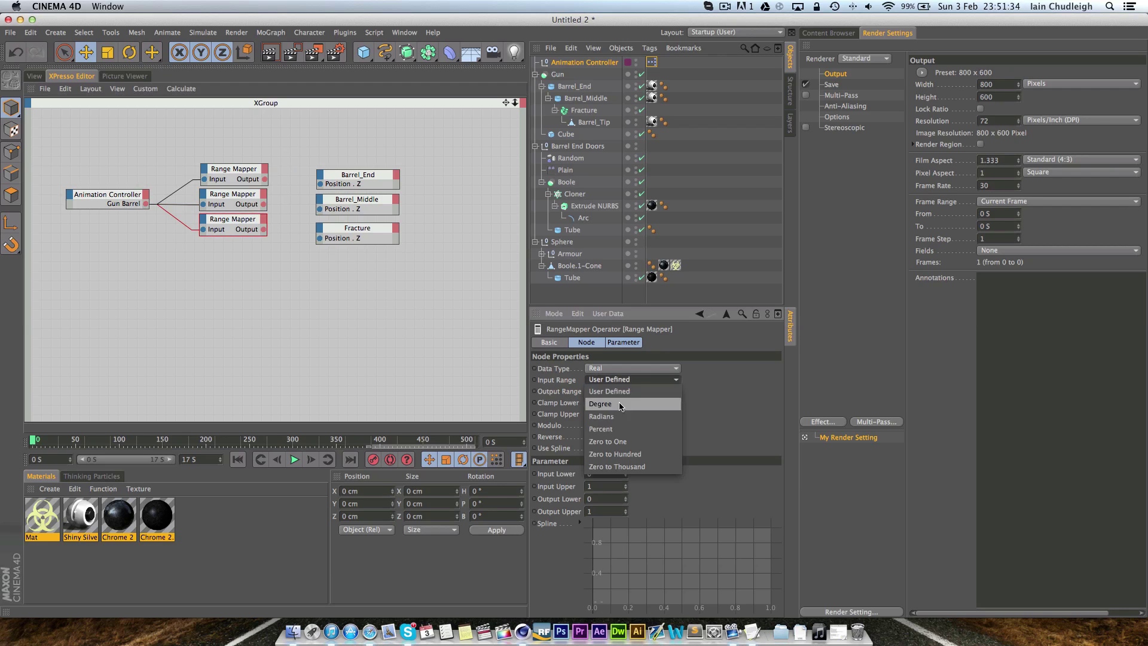
pyautogui.click(626, 559)
pyautogui.press('super+Tab')
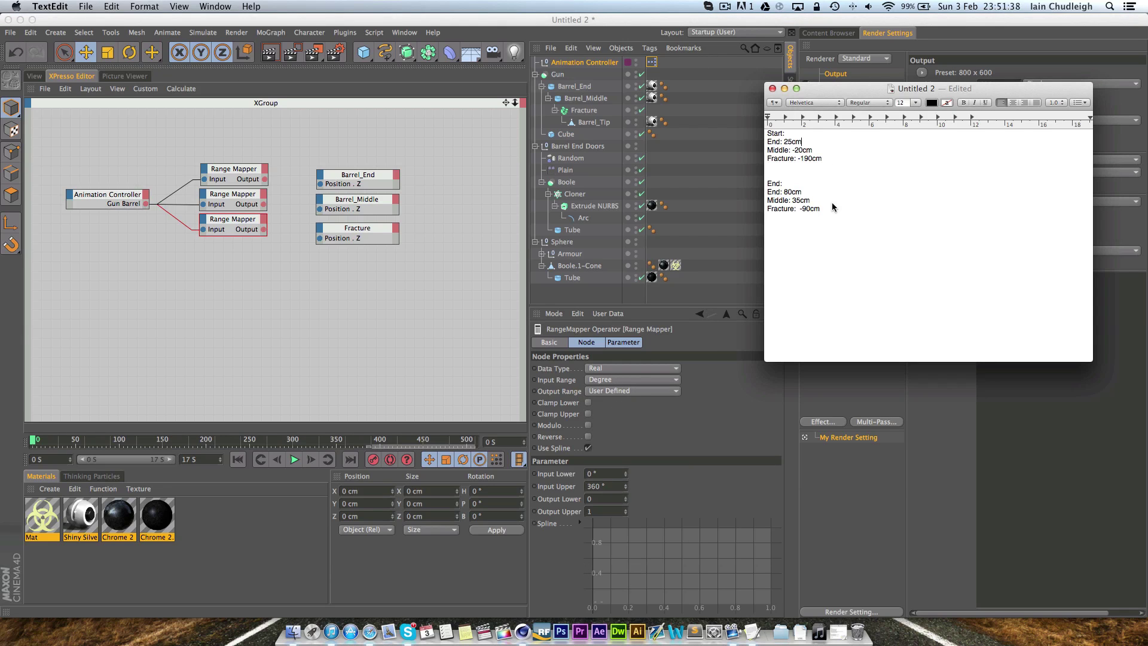
pyautogui.press('super+Tab')
pyautogui.click(605, 499)
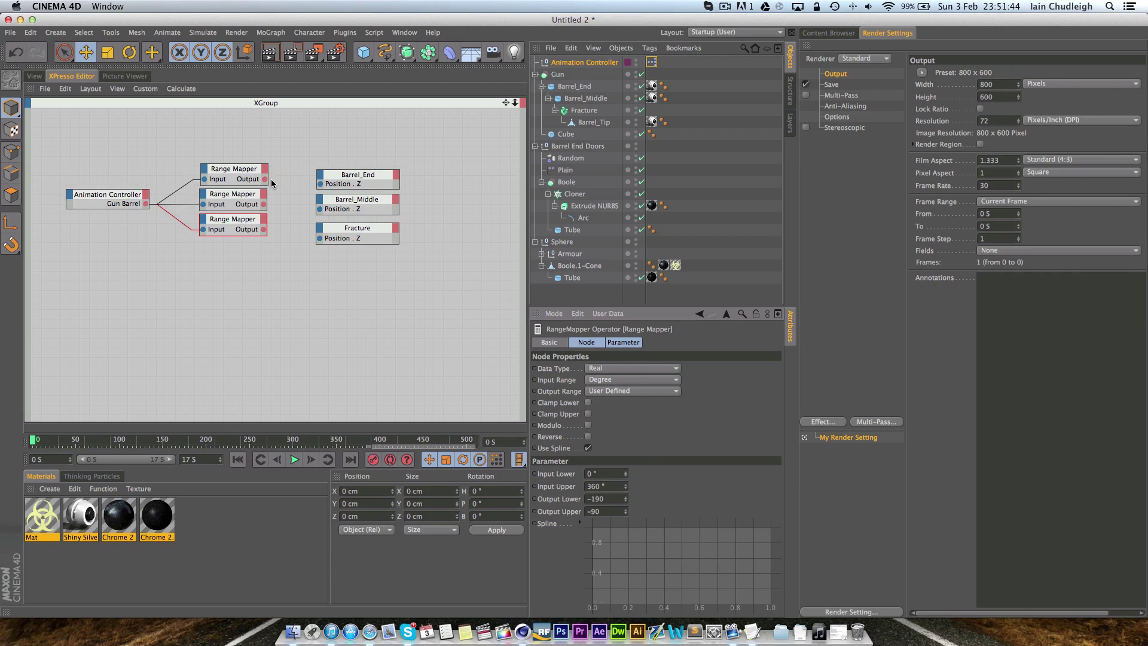
# - Wire the top mapper's output to Barrel_End Position.Z and test Gun Barrel at 100% in the viewport
pyautogui.moveTo(265, 179); pyautogui.dragTo(320, 239)
pyautogui.click(34, 76)
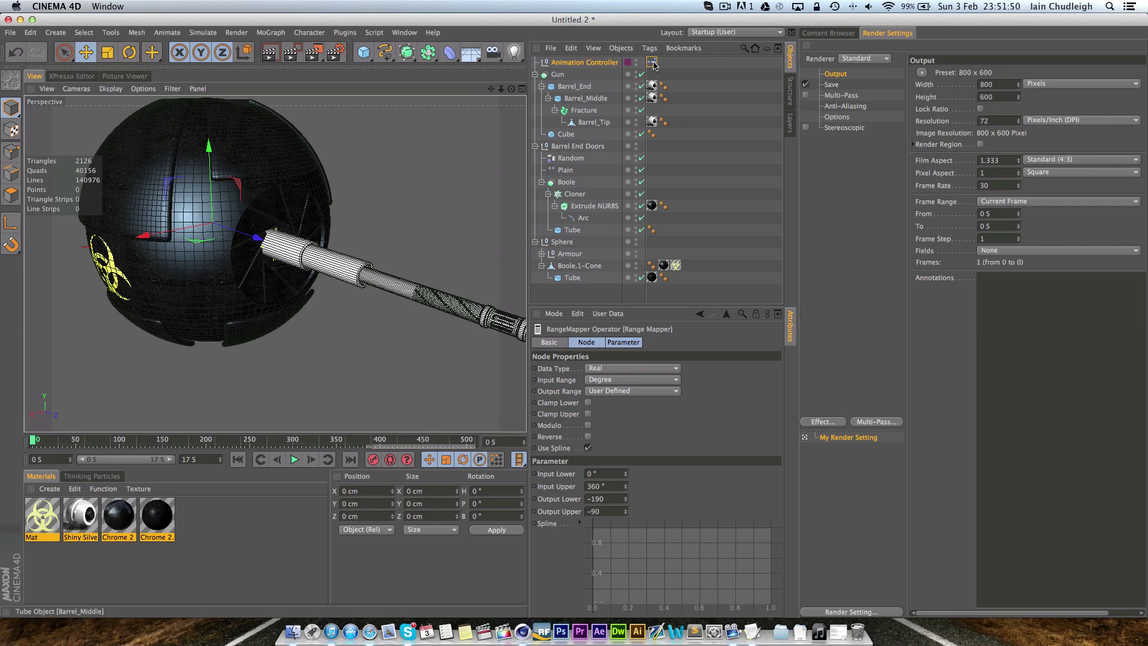
pyautogui.click(571, 62)
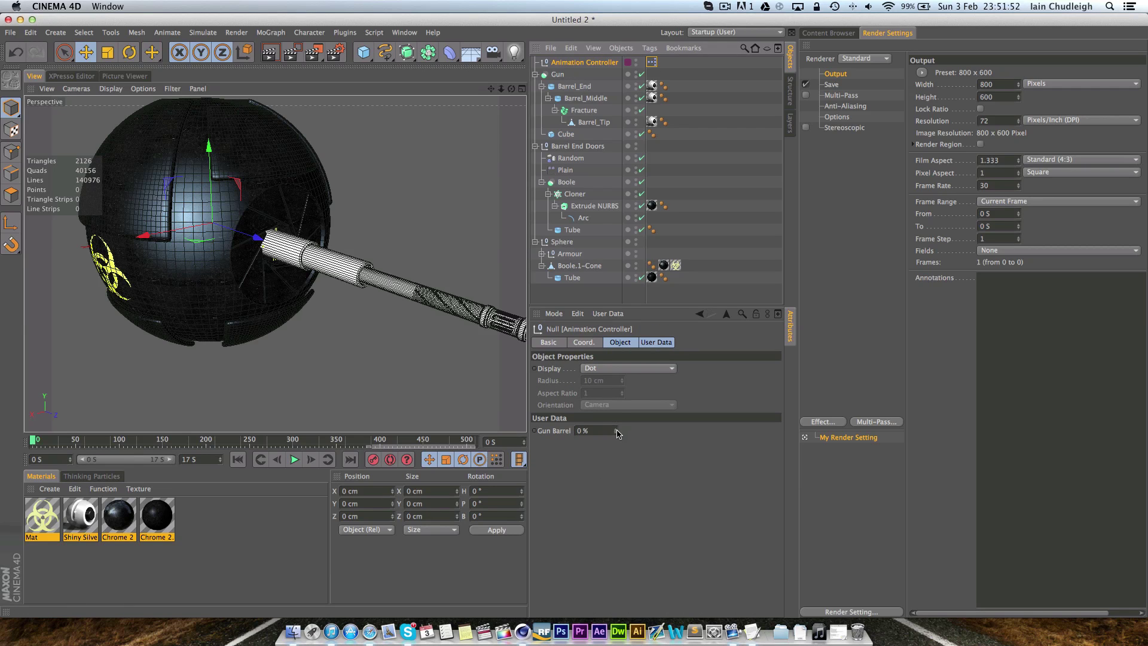
pyautogui.moveTo(618, 433); pyautogui.dragTo(617, 389)
pyautogui.moveTo(616, 430); pyautogui.dragTo(616, 407)
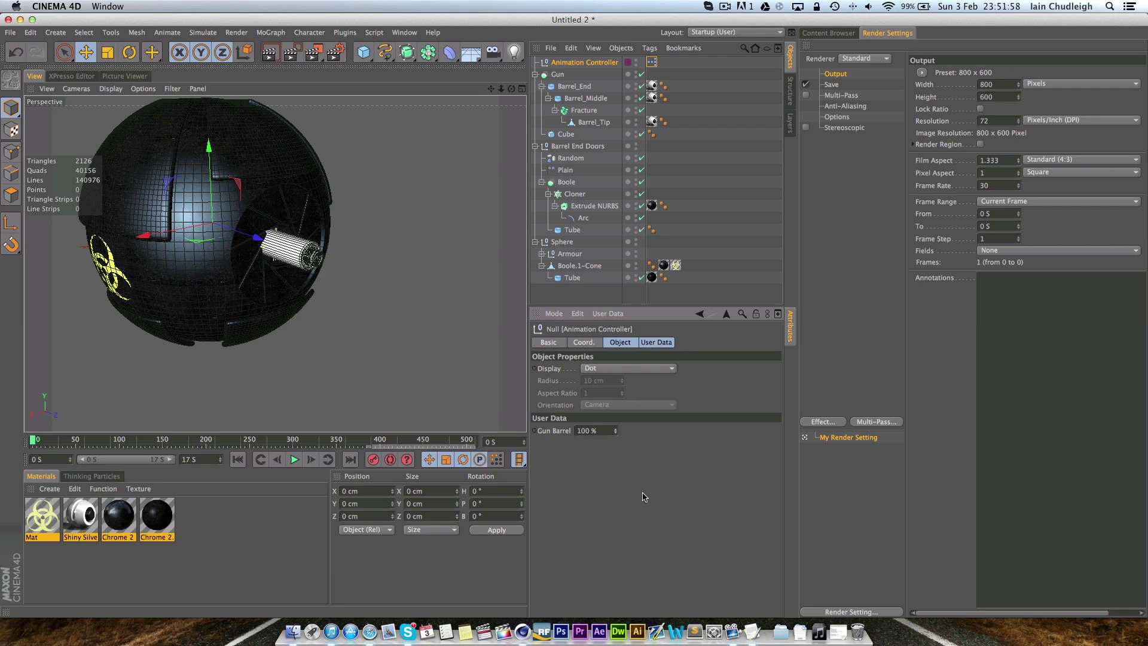
pyautogui.click(94, 77)
# - Nudge the bottom Range Mapper into place and review each mapper's settings
pyautogui.moveTo(239, 220); pyautogui.dragTo(239, 225)
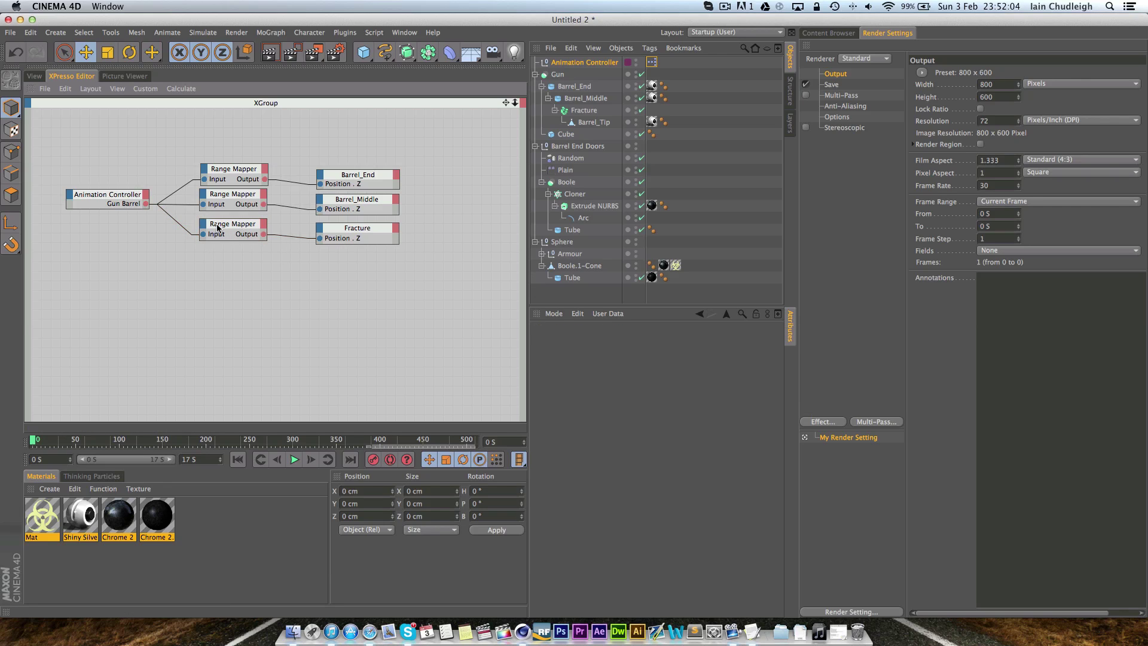
pyautogui.click(220, 224)
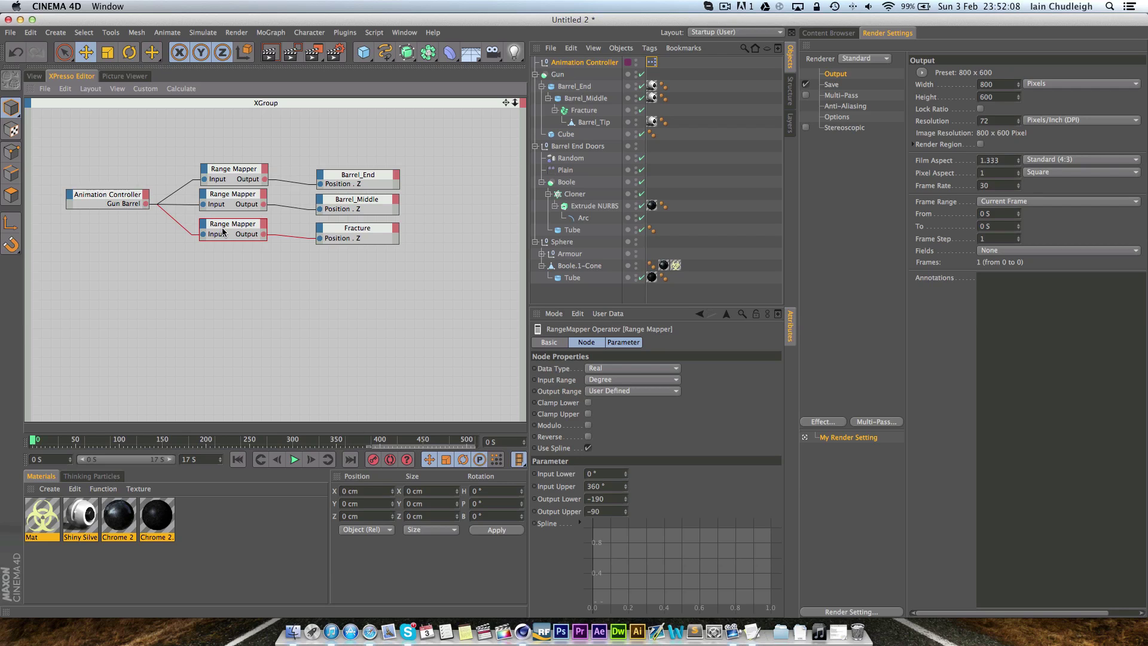
pyautogui.click(248, 204)
pyautogui.click(243, 172)
pyautogui.click(241, 196)
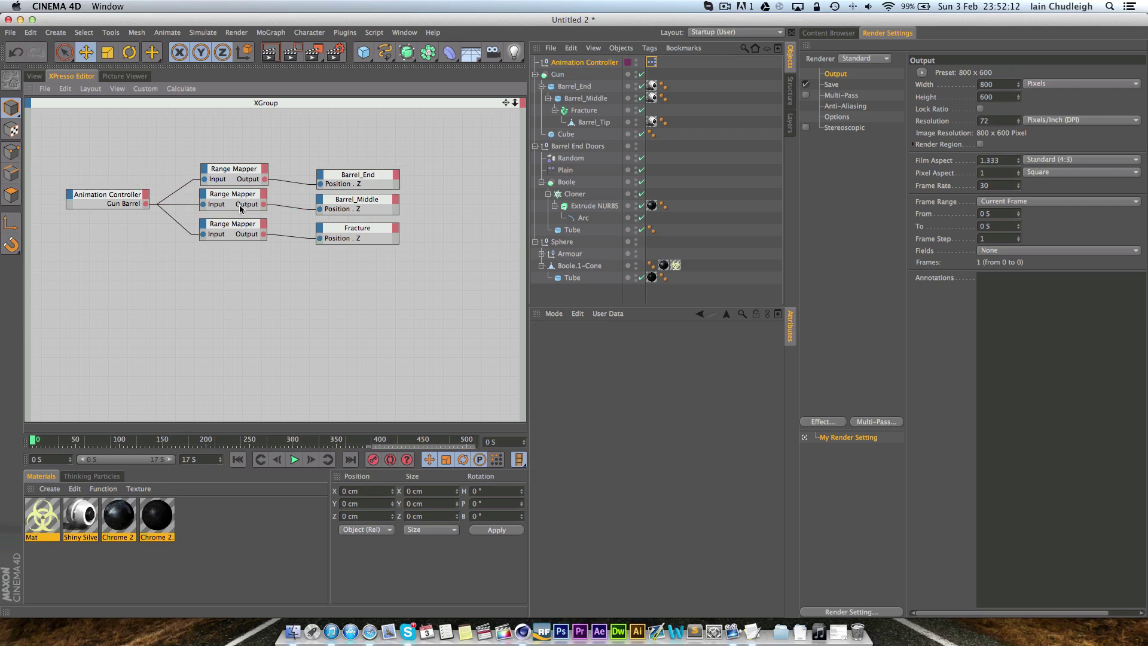
pyautogui.click(235, 224)
pyautogui.click(237, 171)
# - Set the middle and bottom Range Mappers' input ranges to Percent
pyautogui.click(237, 201)
pyautogui.click(614, 380)
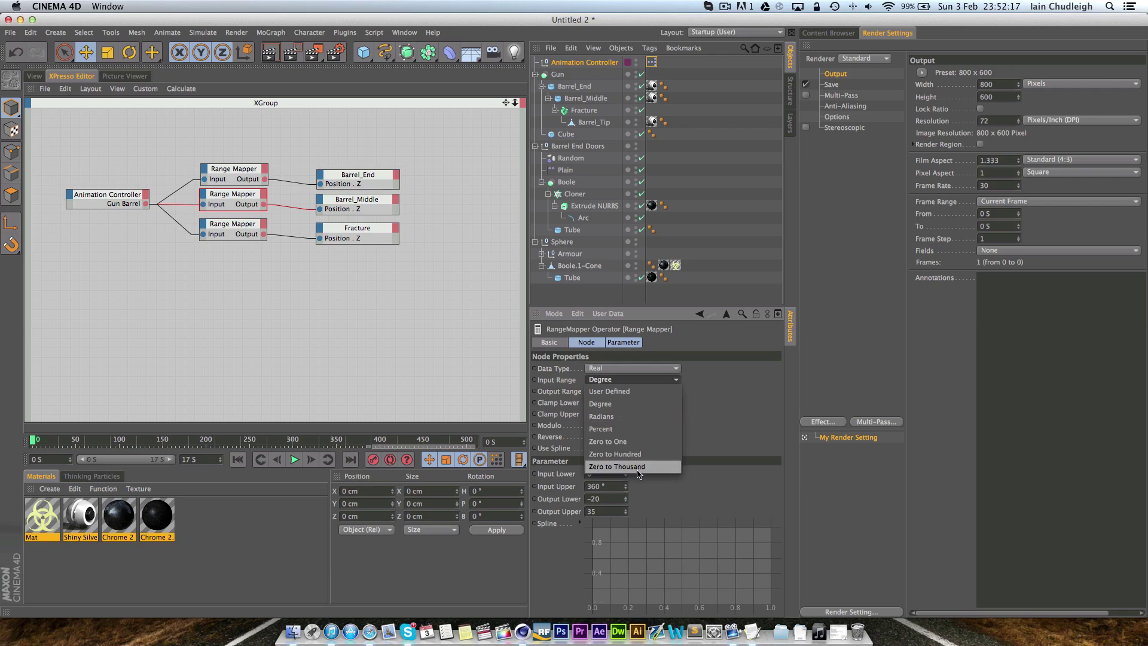
pyautogui.click(628, 424)
pyautogui.click(235, 224)
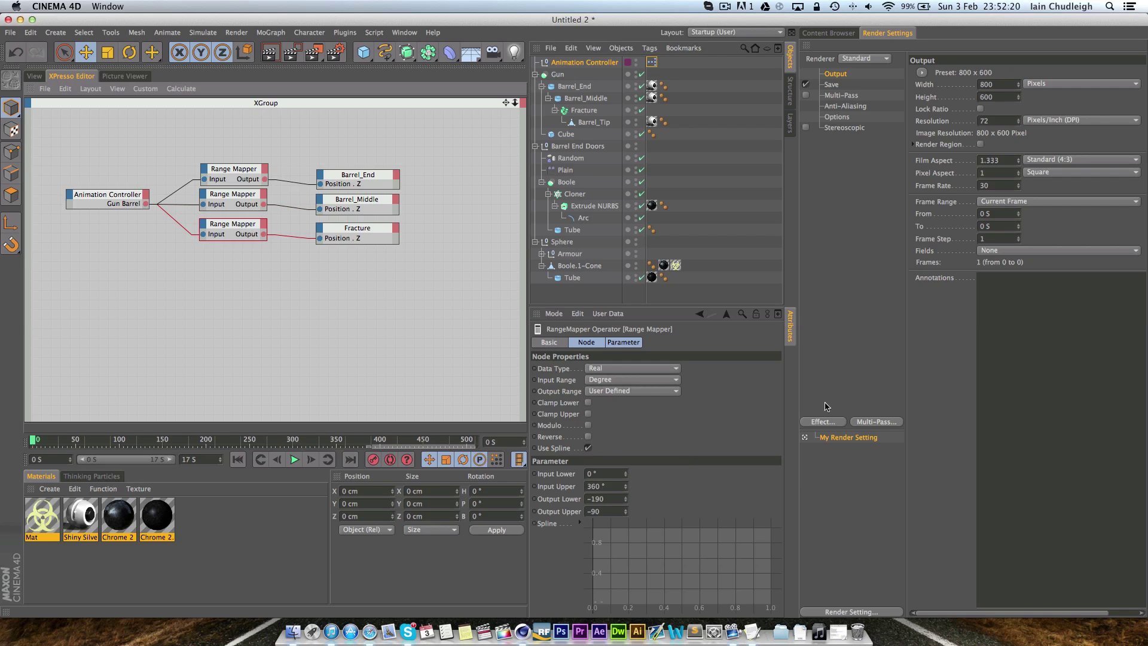
pyautogui.click(624, 383)
pyautogui.click(617, 424)
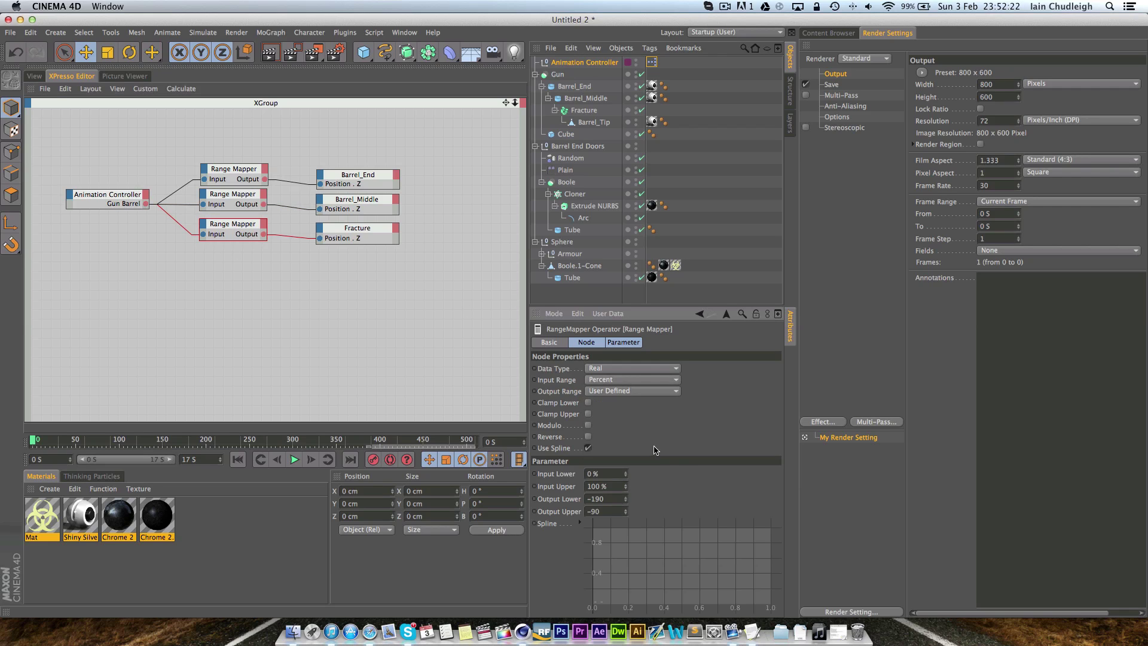
# - Drag the Animation Controller's Gun Barrel value up to about 100% to extend the barrel
pyautogui.click(34, 76)
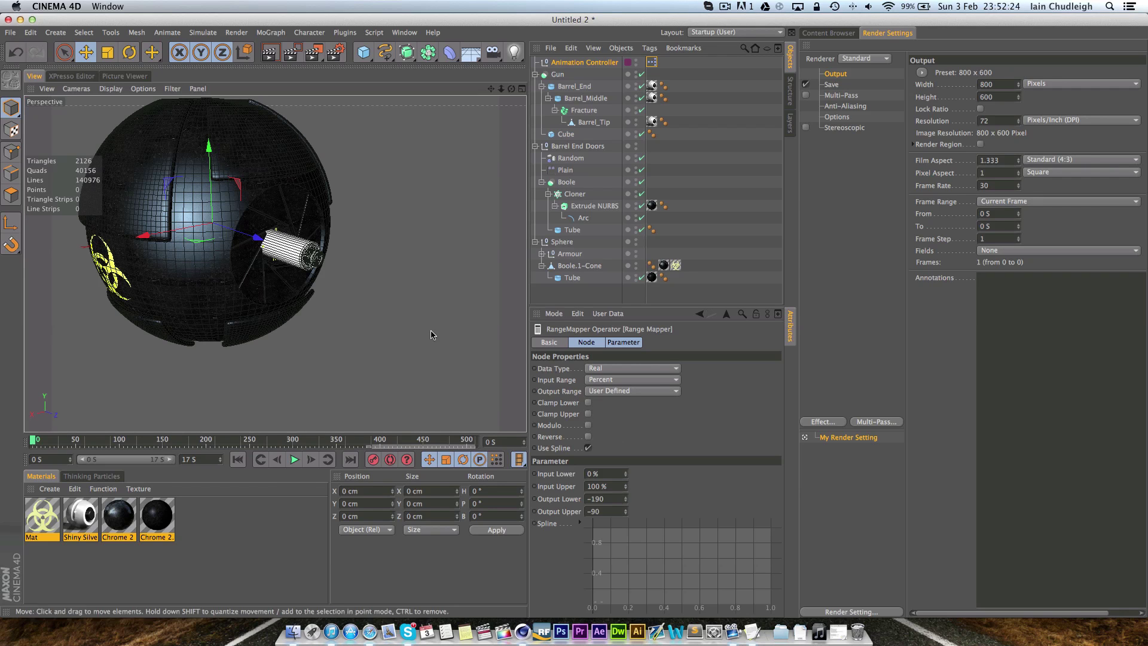
pyautogui.click(577, 62)
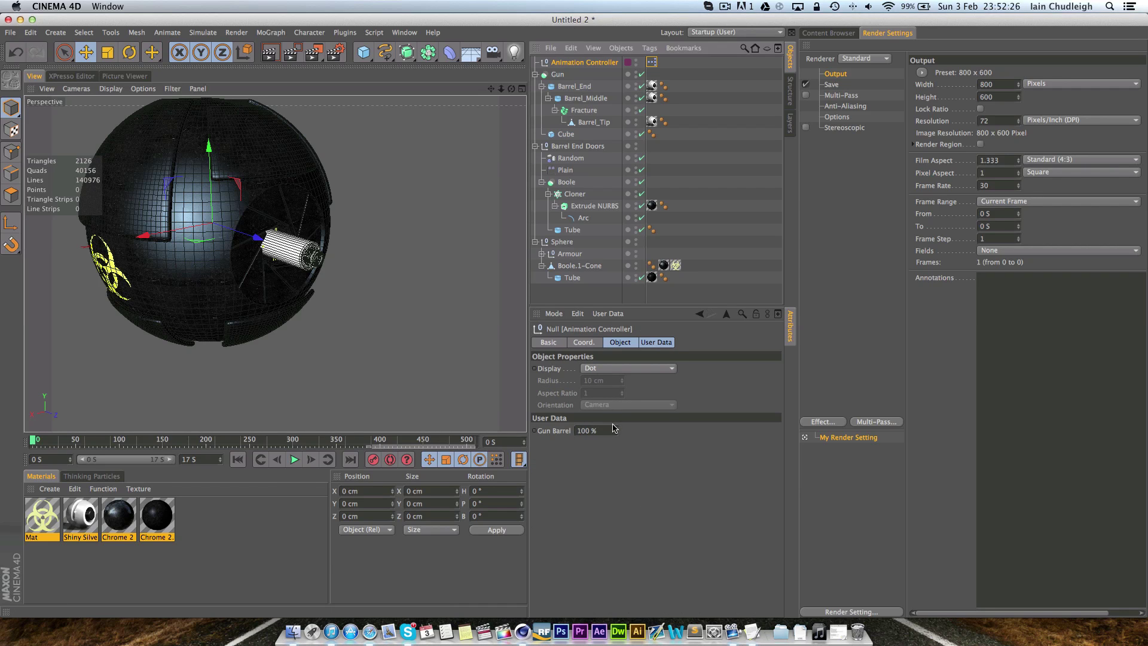
pyautogui.moveTo(615, 431); pyautogui.dragTo(555, 433)
# - Add Gun Barrel to the HUD and untick Display > Object so the label reads only 'Gun Barrel'
pyautogui.rightClick(556, 432)
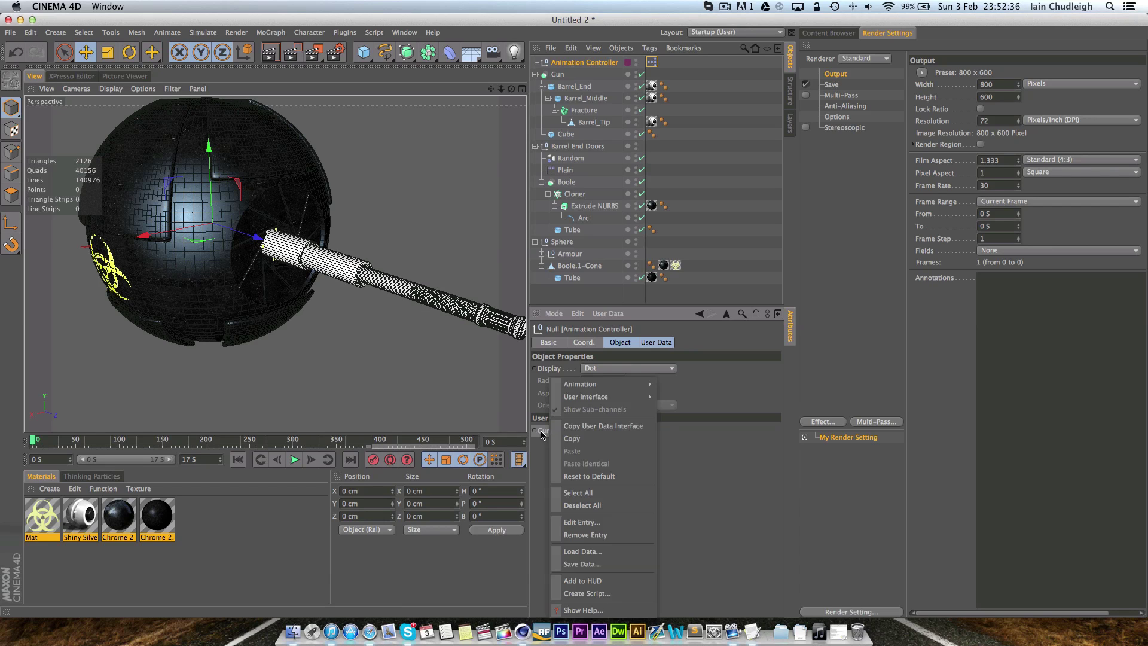
pyautogui.click(545, 433)
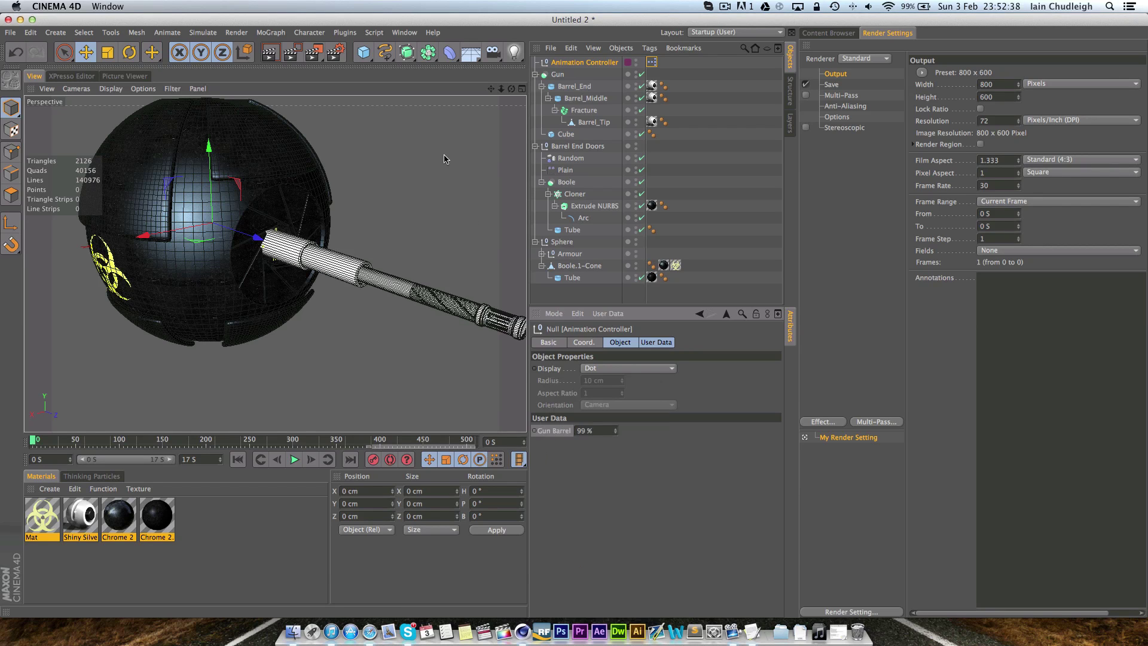
pyautogui.rightClick(458, 161)
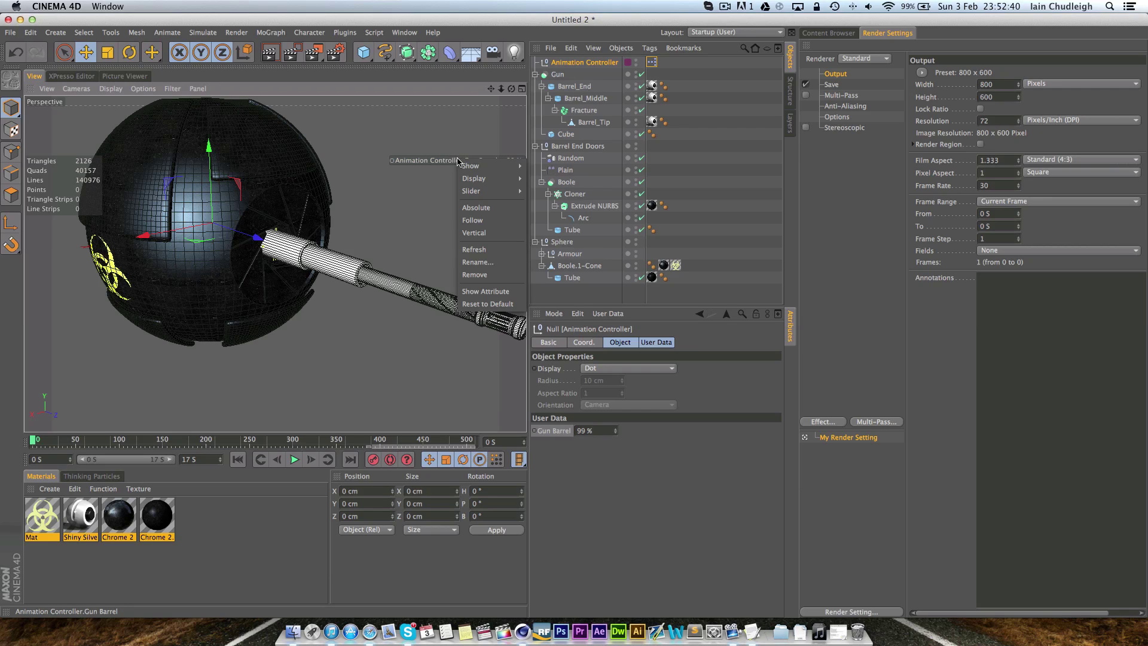
pyautogui.moveTo(471, 169)
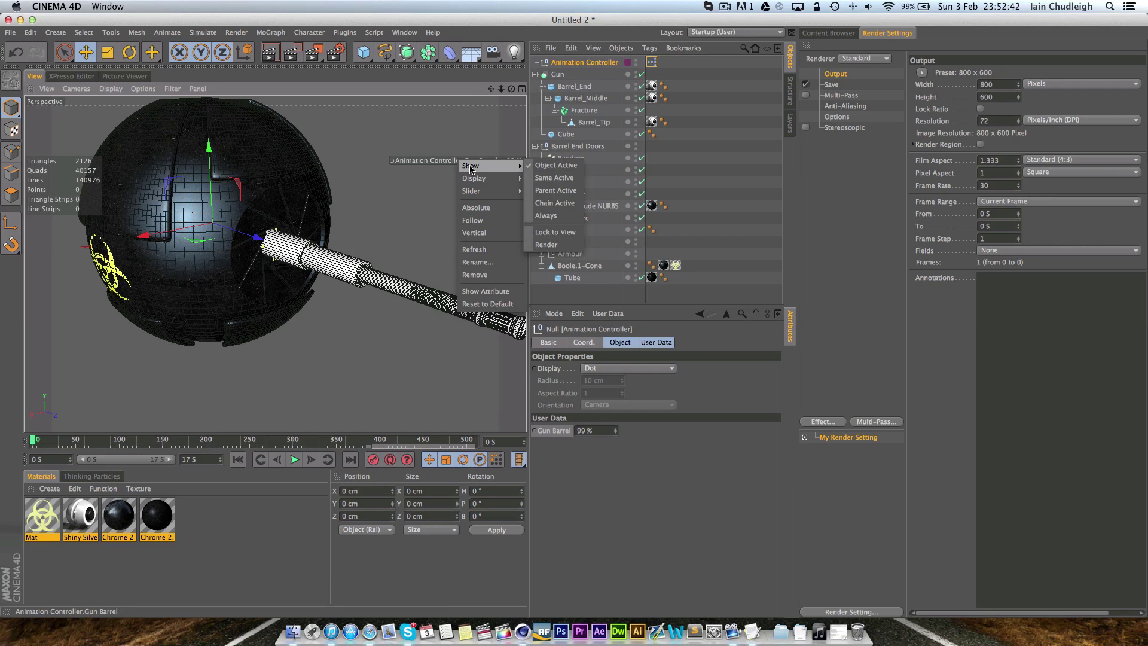
pyautogui.moveTo(491, 193)
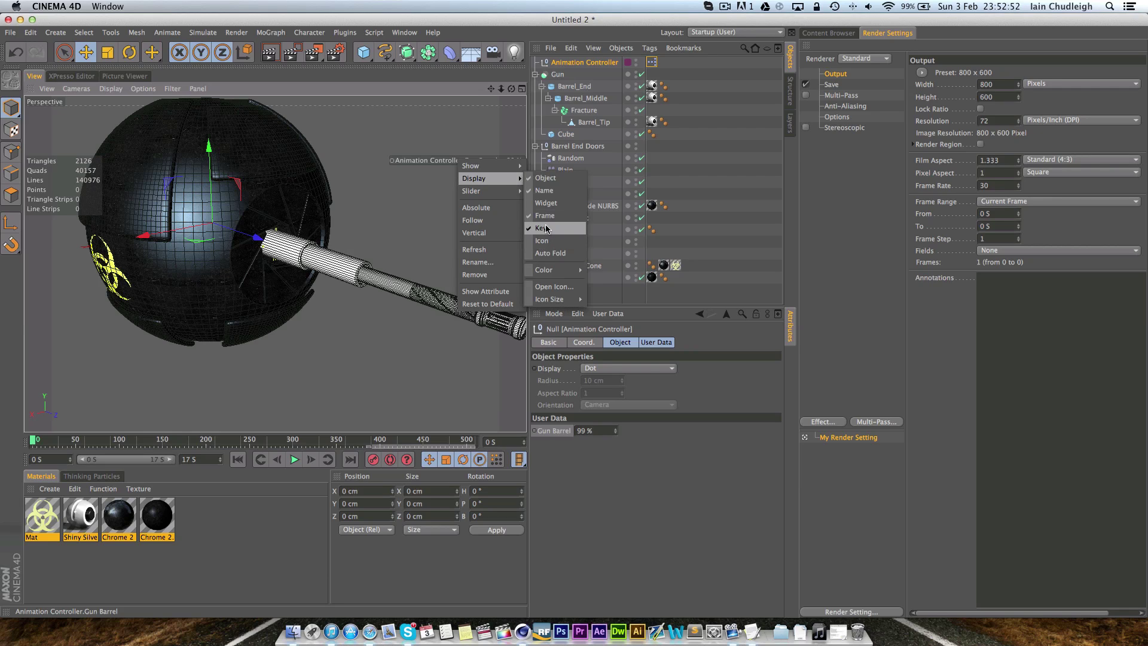
pyautogui.click(545, 179)
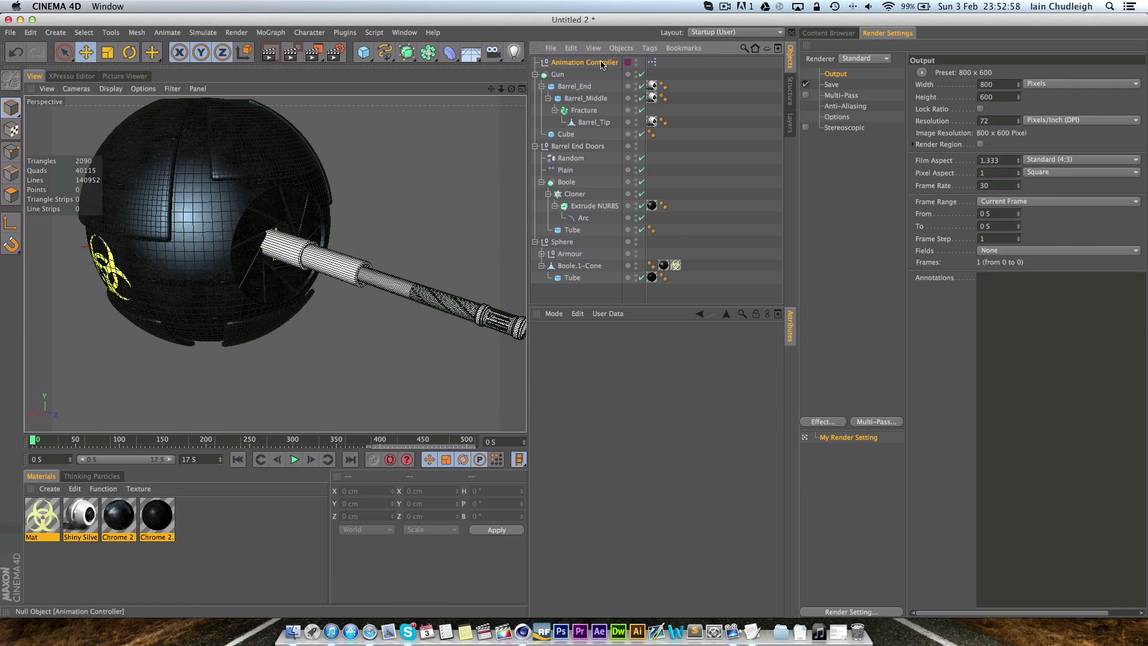
# - Test the HUD slider at 12%, collapse Gun, check the Cloner's 16.65 cm radius, then return Gun Barrel to 100%
pyautogui.moveTo(478, 160); pyautogui.dragTo(448, 160)
pyautogui.click(535, 74)
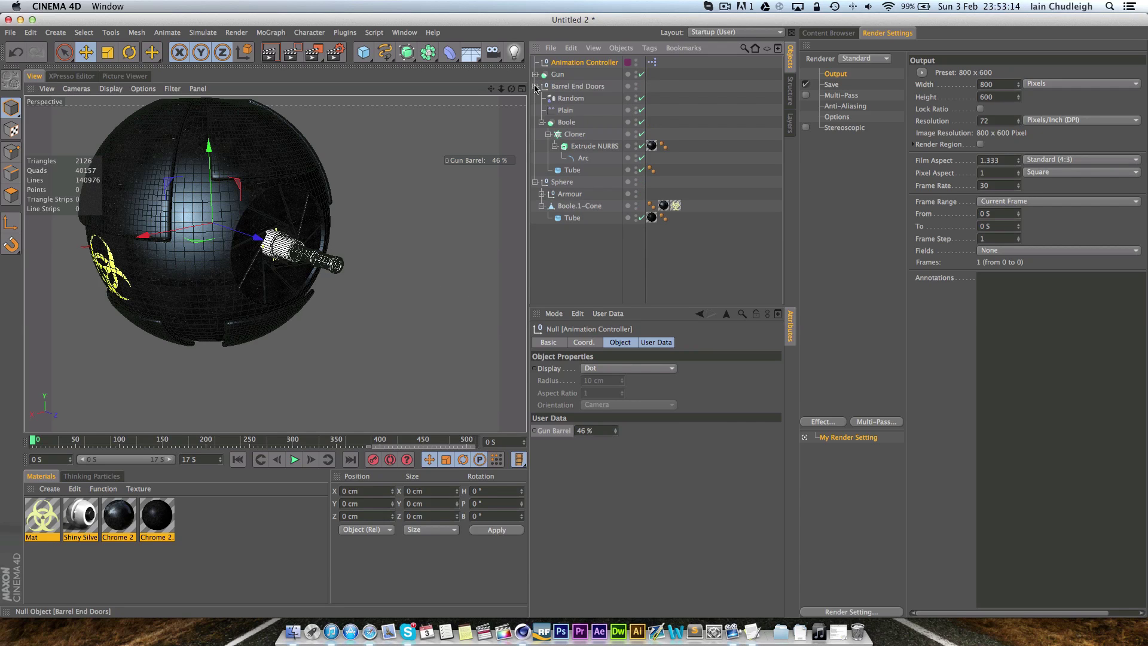
pyautogui.click(572, 135)
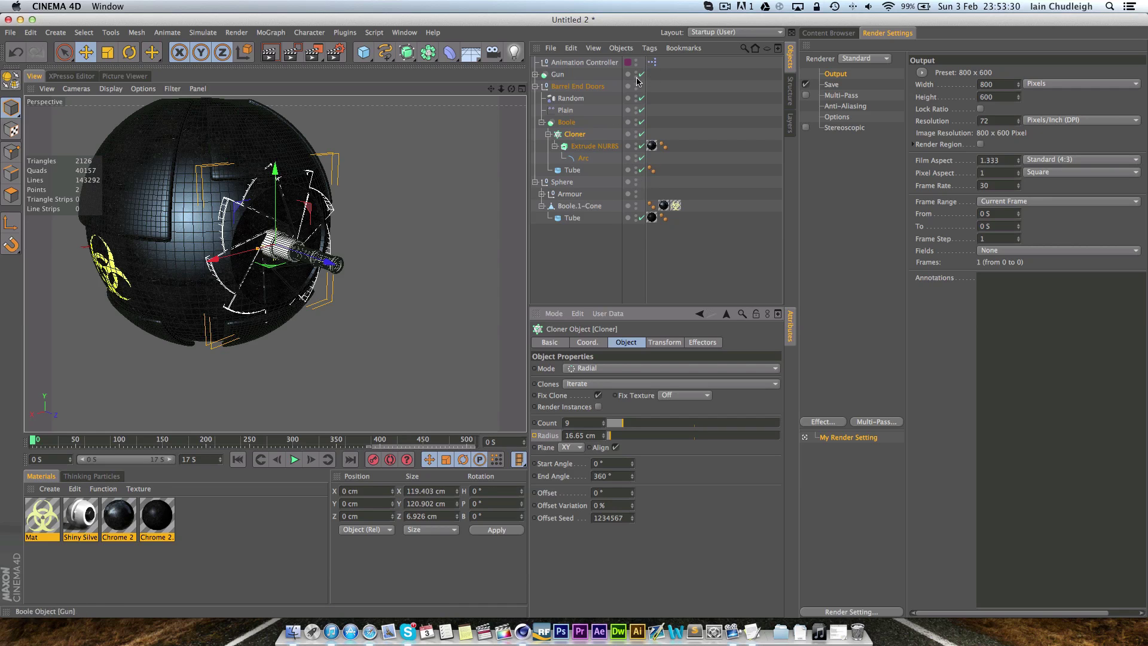
pyautogui.click(579, 62)
pyautogui.moveTo(505, 161); pyautogui.dragTo(550, 162)
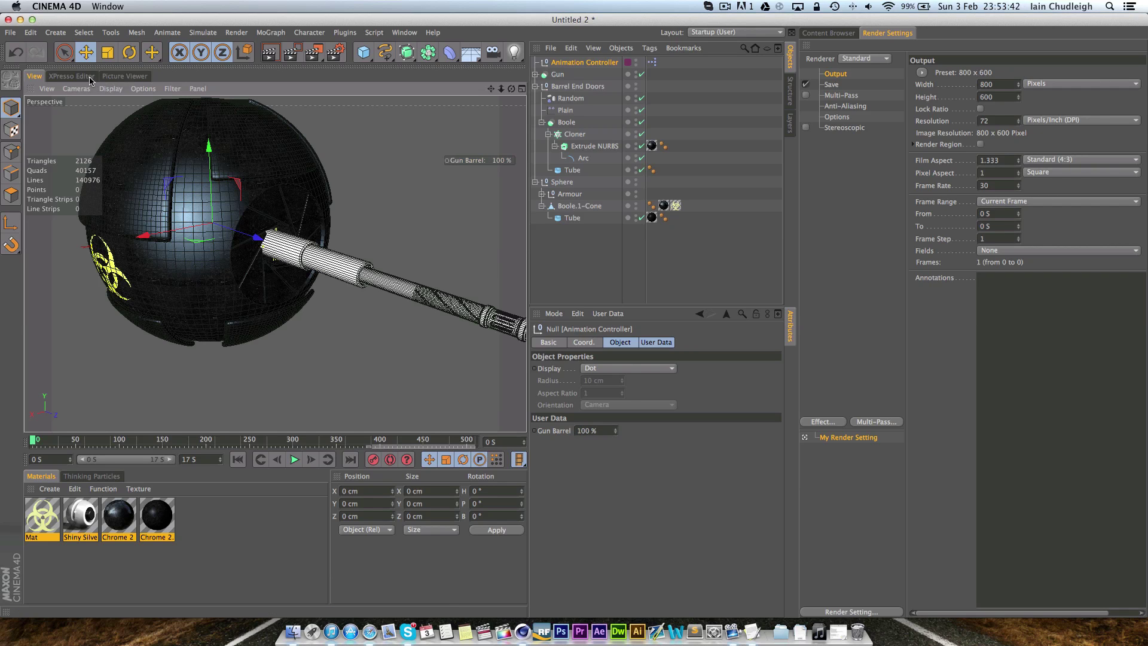
# - Add the Cloner as an XPresso node with a new Range Mapper beside it
pyautogui.click(72, 76)
pyautogui.click(574, 134)
pyautogui.moveTo(338, 293); pyautogui.dragTo(376, 277)
pyautogui.moveTo(229, 227); pyautogui.dragTo(242, 267)
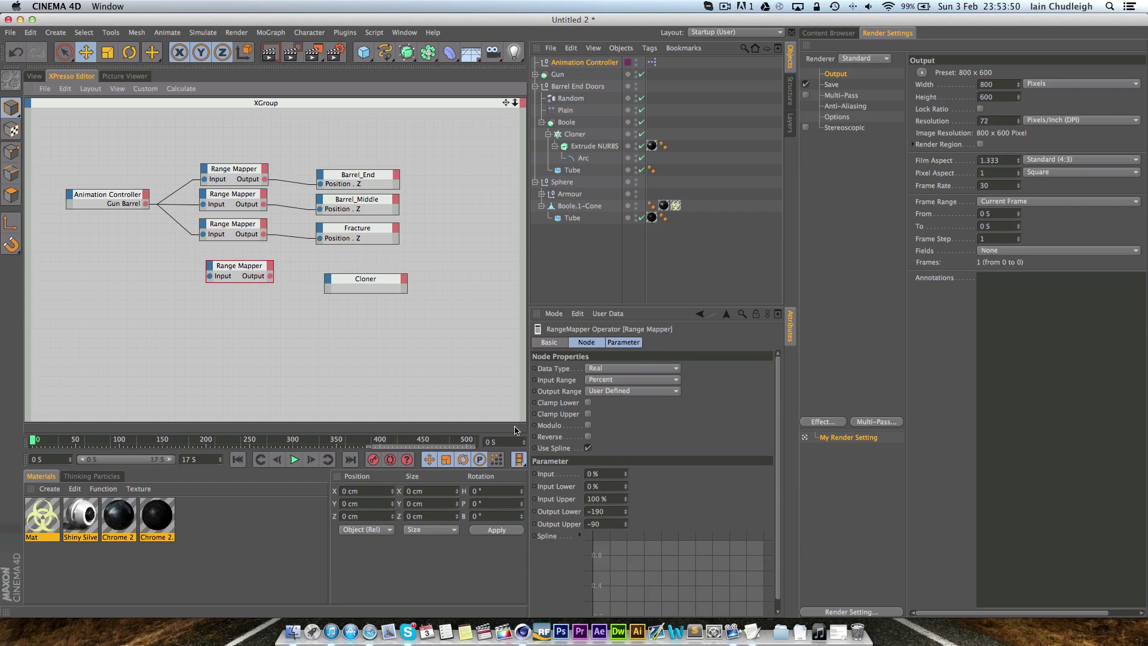
pyautogui.click(575, 134)
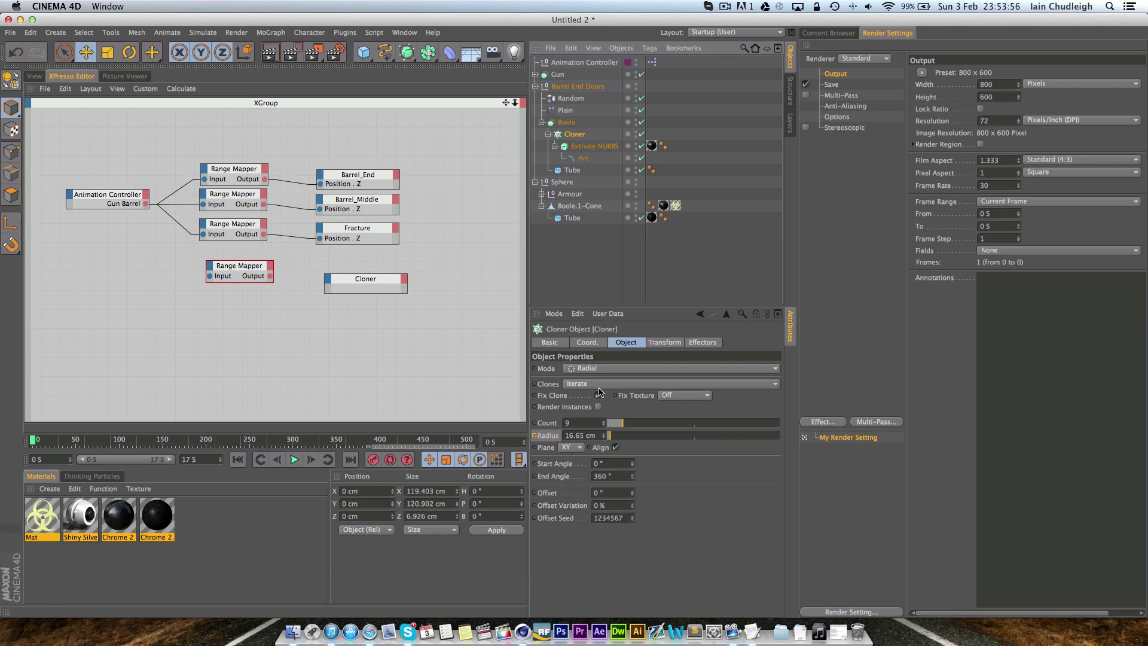
pyautogui.moveTo(231, 277); pyautogui.dragTo(230, 272)
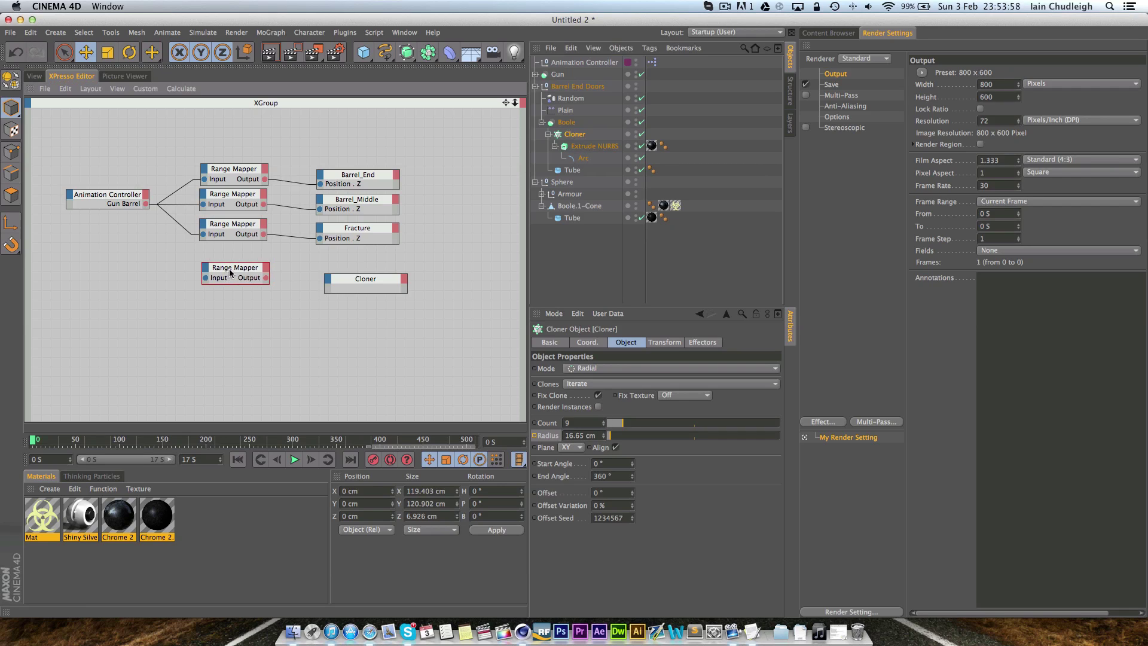
pyautogui.click(228, 268)
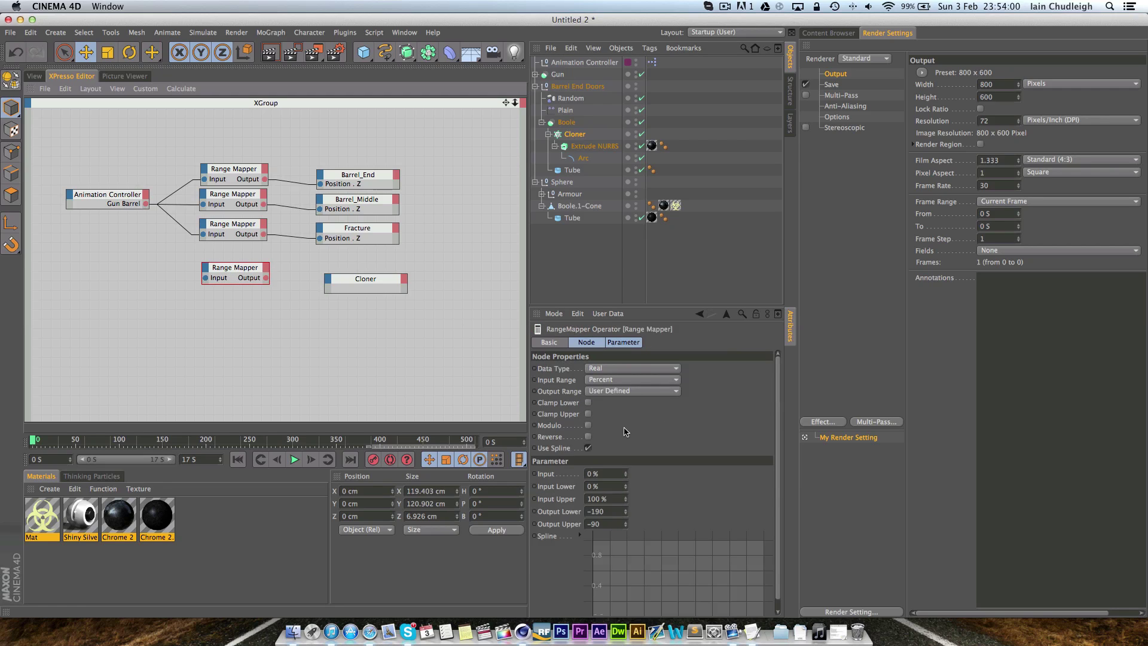
# - Set the new mapper to Clamp Upper, Input Upper 45, and output 0 to 16.65
pyautogui.click(588, 414)
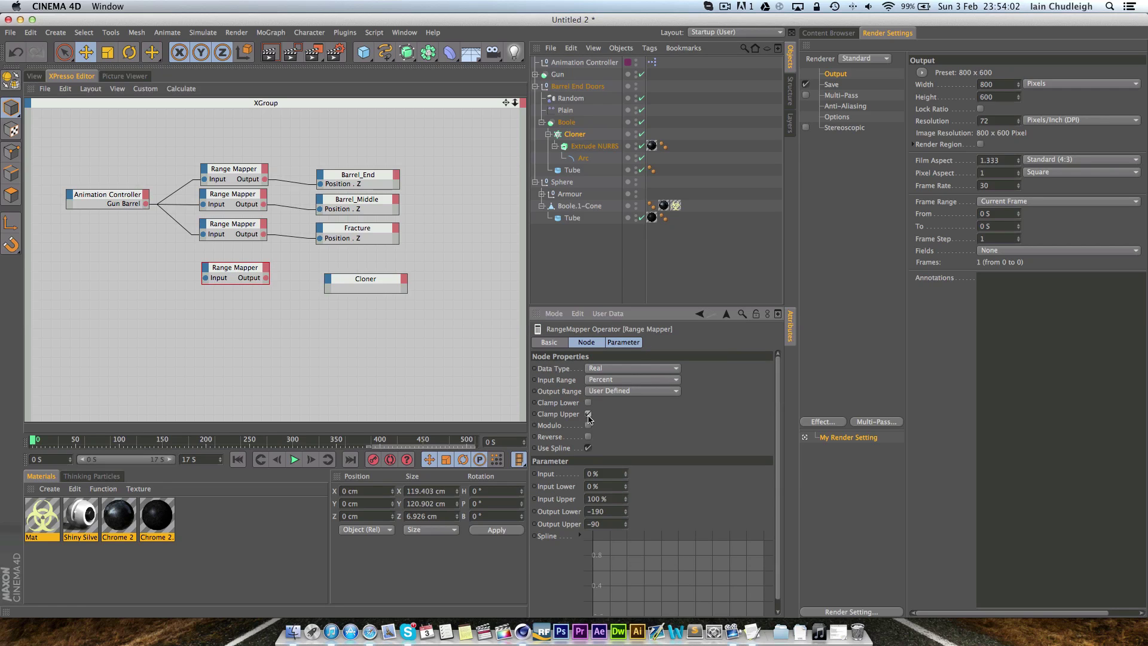
pyautogui.click(609, 500)
pyautogui.write('45')
pyautogui.click(574, 135)
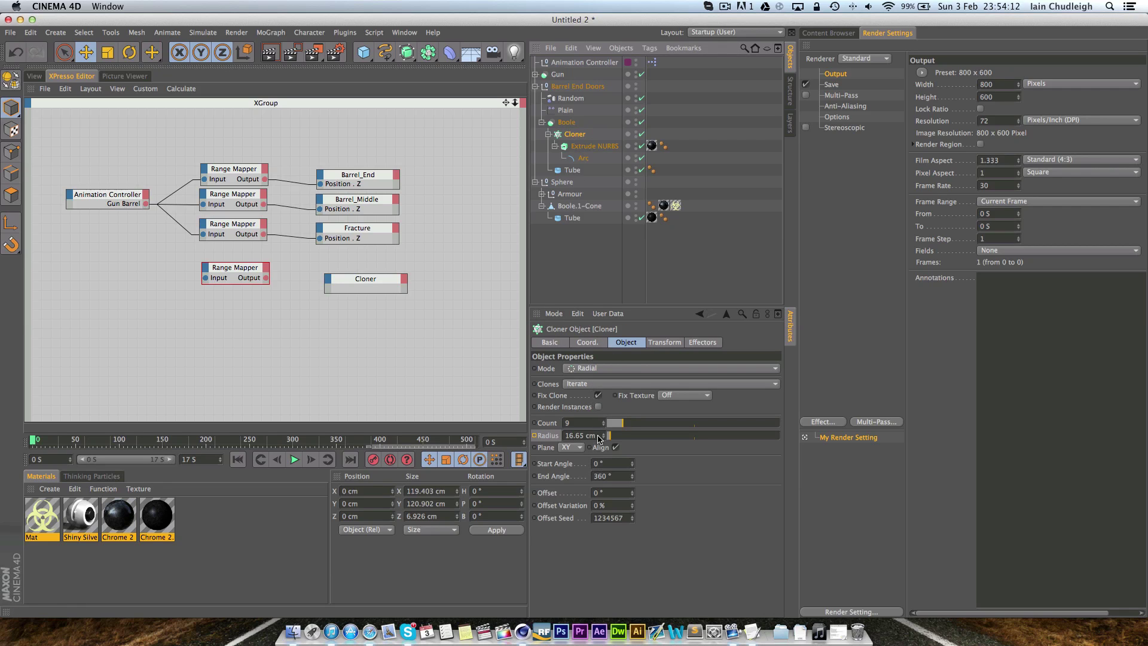
pyautogui.click(594, 435)
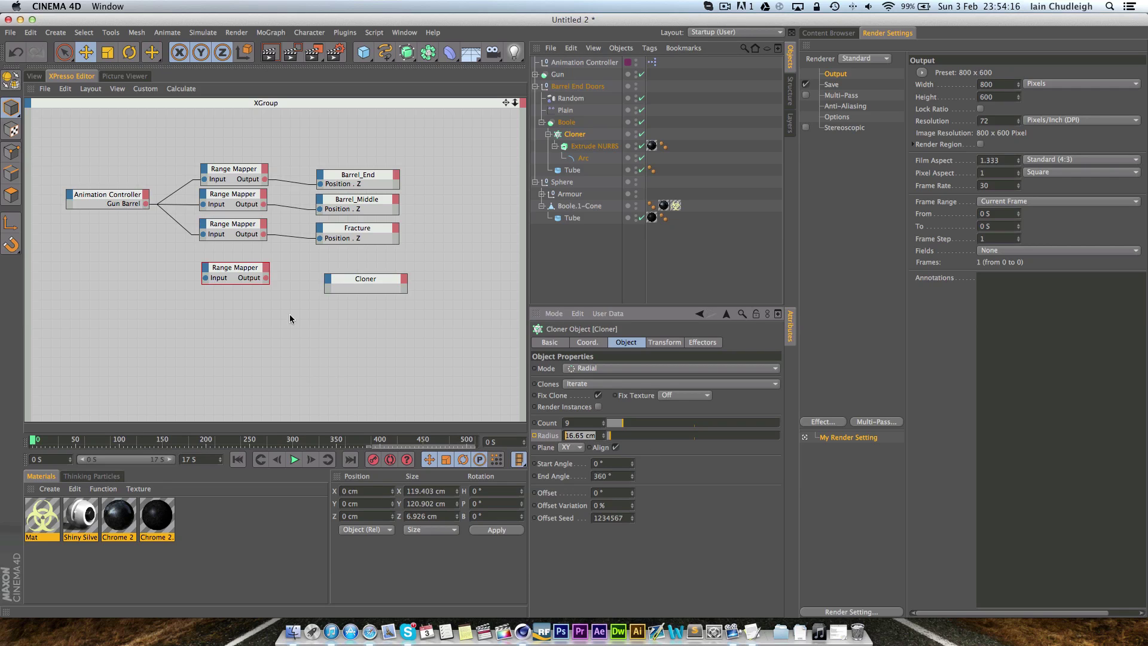
pyautogui.click(236, 269)
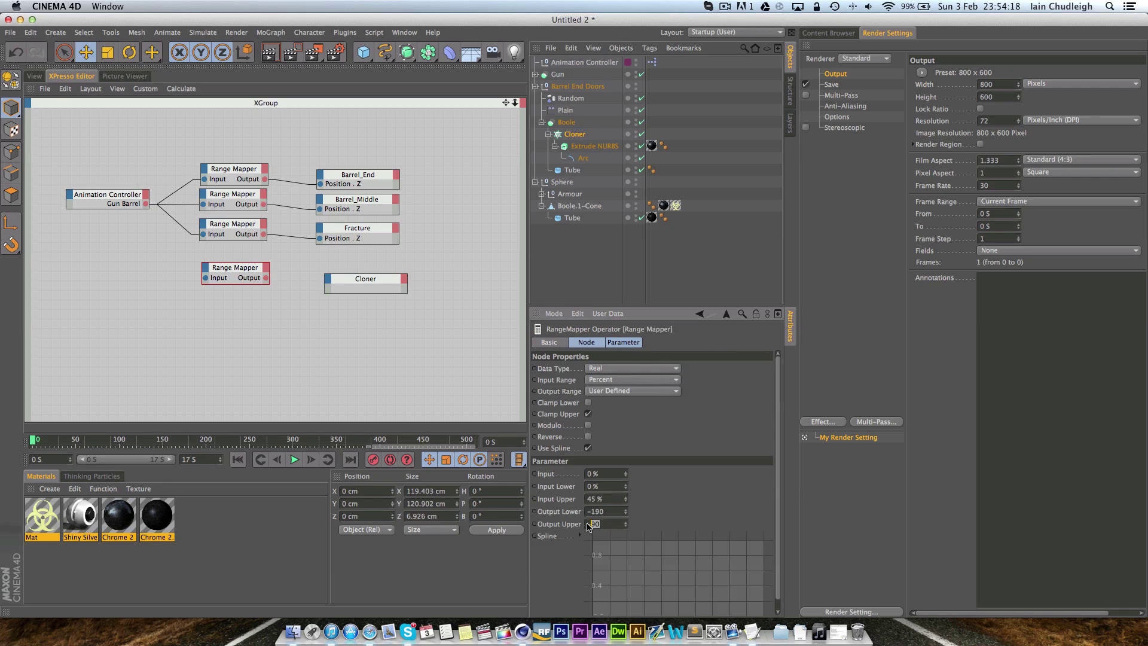
pyautogui.write('16.65')
pyautogui.hotkey('shift', 'Tab')
pyautogui.write('0')
# - Add a Radius input port to the Cloner node and connect the mapper's output to it
pyautogui.click(574, 136)
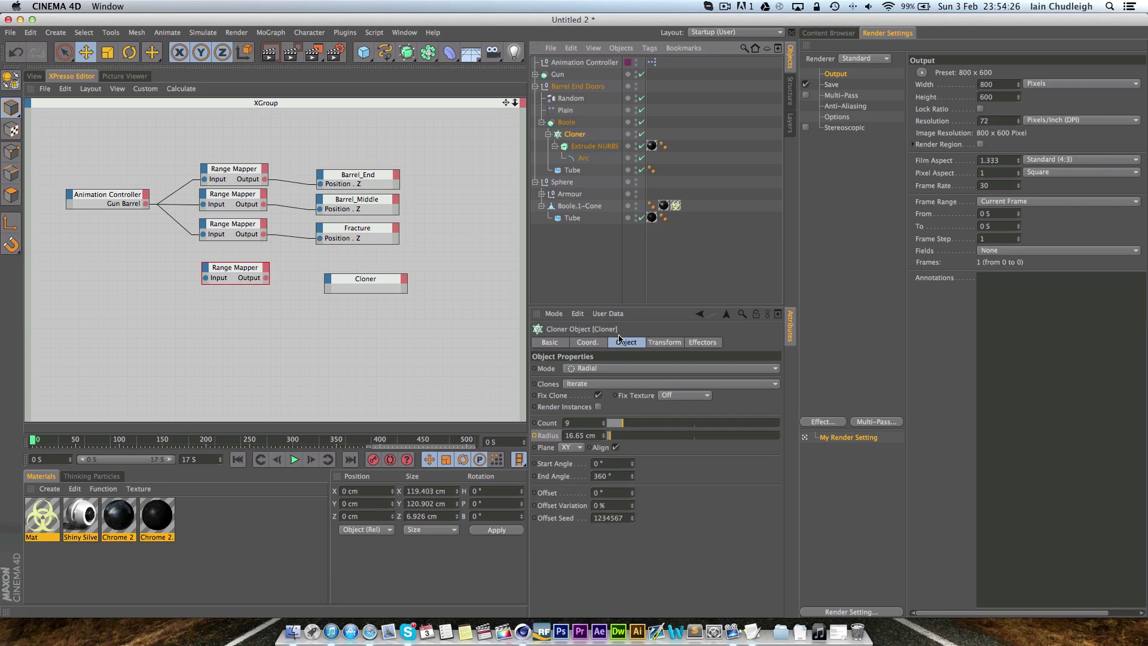
pyautogui.click(332, 278)
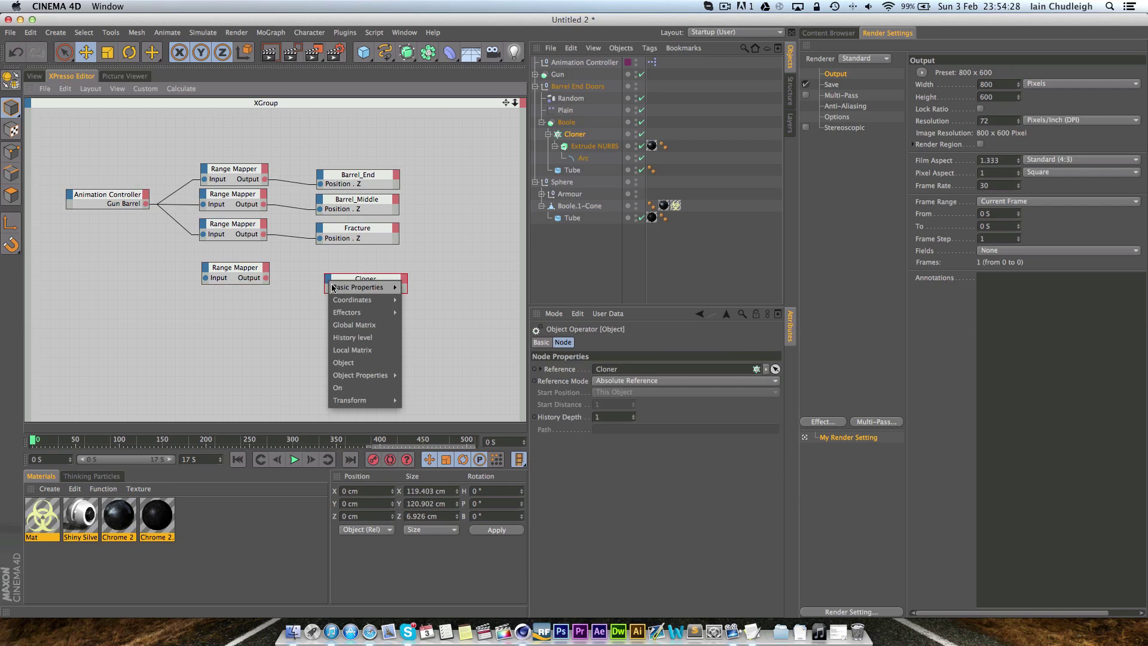
pyautogui.moveTo(360, 376)
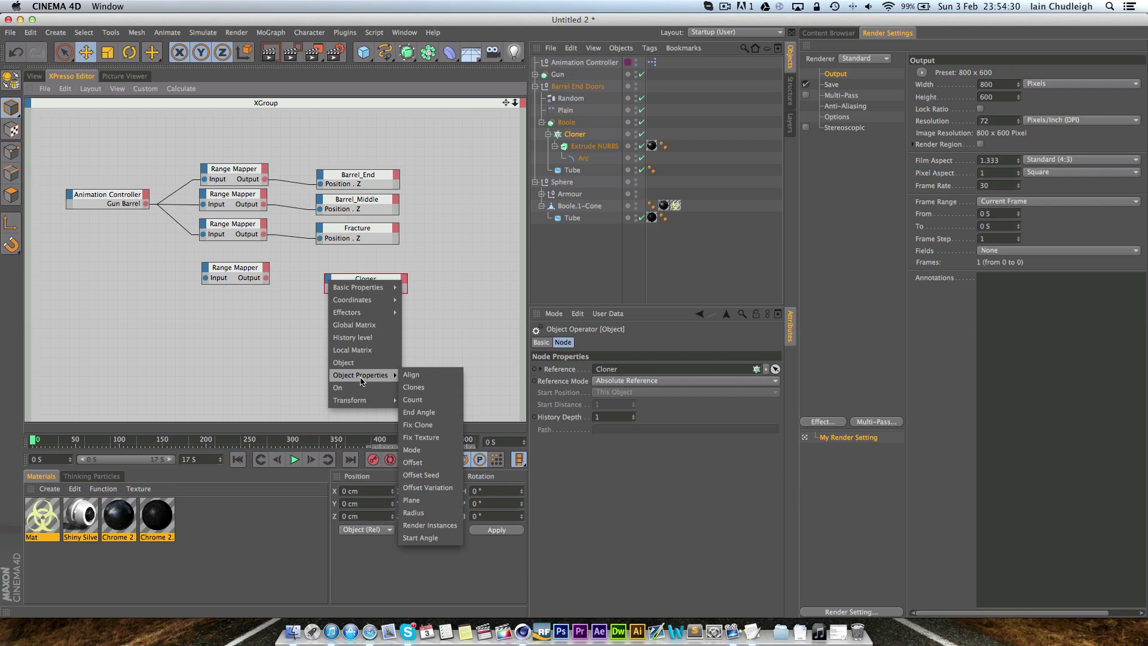
pyautogui.click(413, 512)
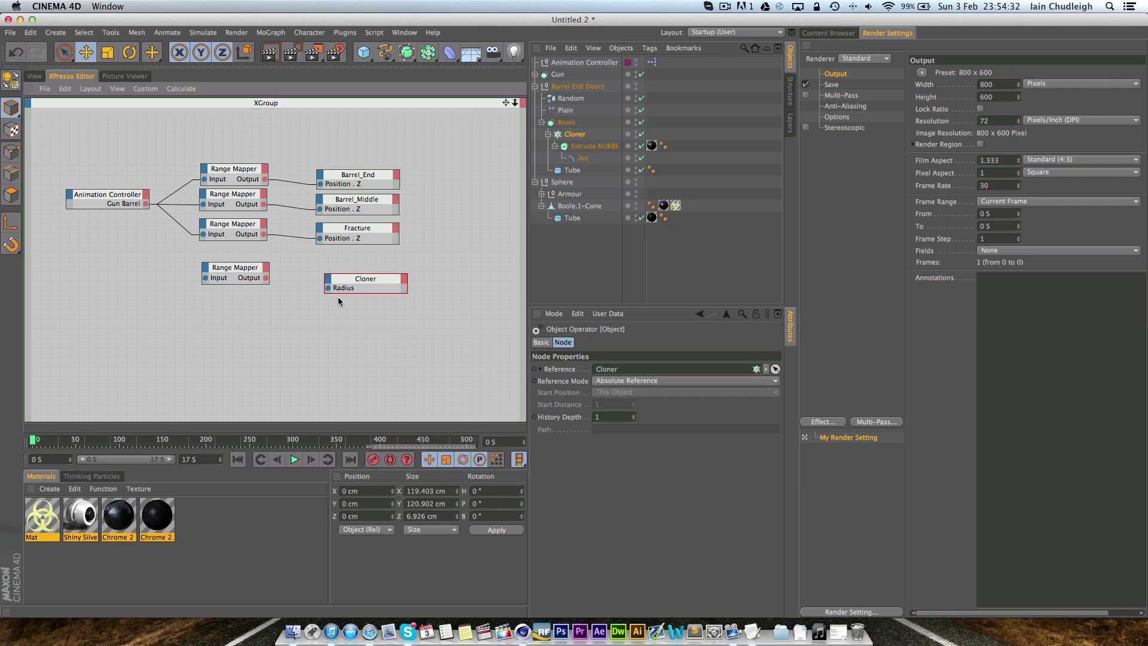
pyautogui.moveTo(327, 287); pyautogui.dragTo(146, 204)
# - Slide Gun Barrel in the viewport to retract the barrel to about 68%
pyautogui.click(33, 76)
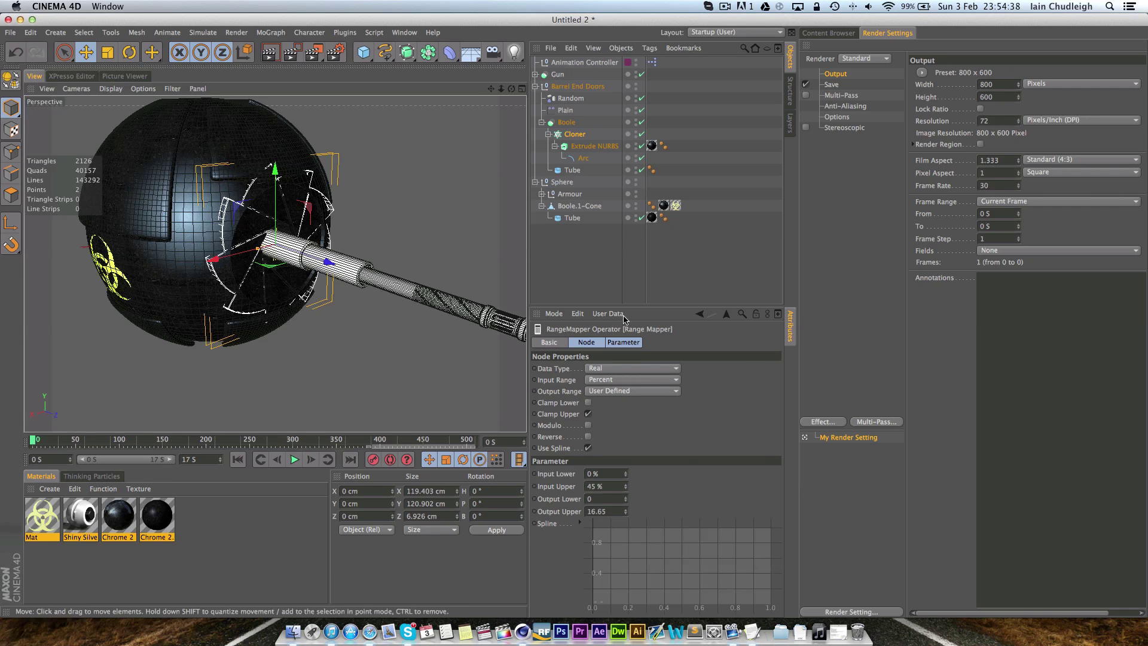
pyautogui.click(514, 158)
pyautogui.moveTo(514, 157); pyautogui.dragTo(471, 157)
# - Set the Cloner Range Mapper's Input Upper to 80%
pyautogui.click(72, 76)
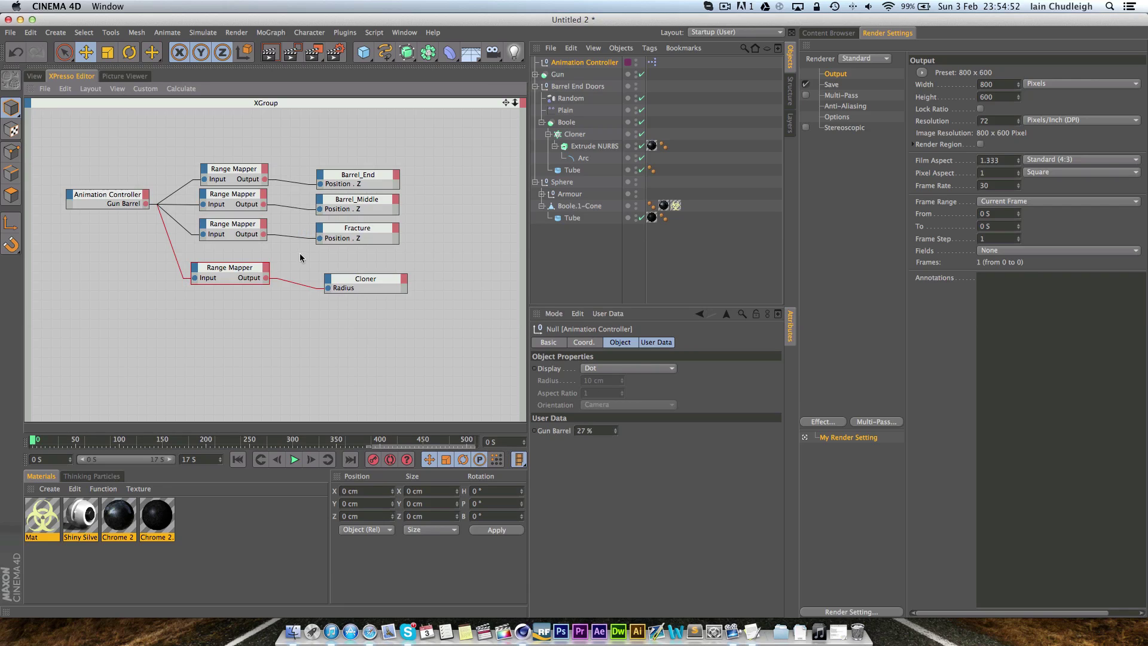
pyautogui.click(254, 271)
pyautogui.press('Return')
pyautogui.click(602, 489)
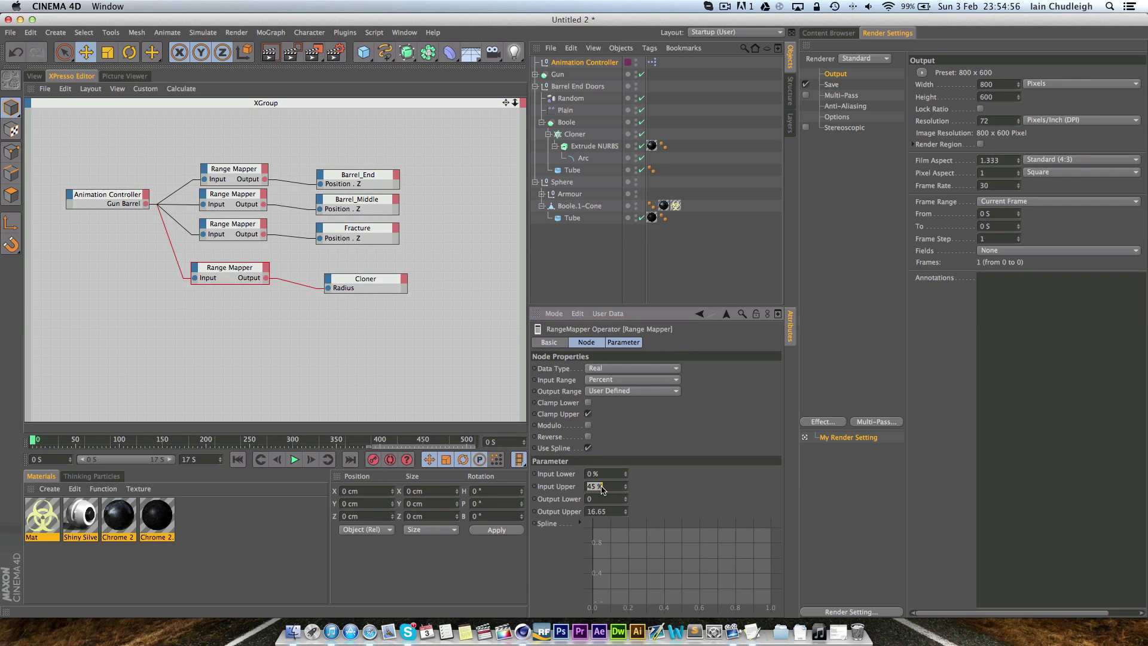
pyautogui.write('80')
pyautogui.press('Return')
# - Test the rig by setting Gun Barrel to 40%
pyautogui.click(36, 77)
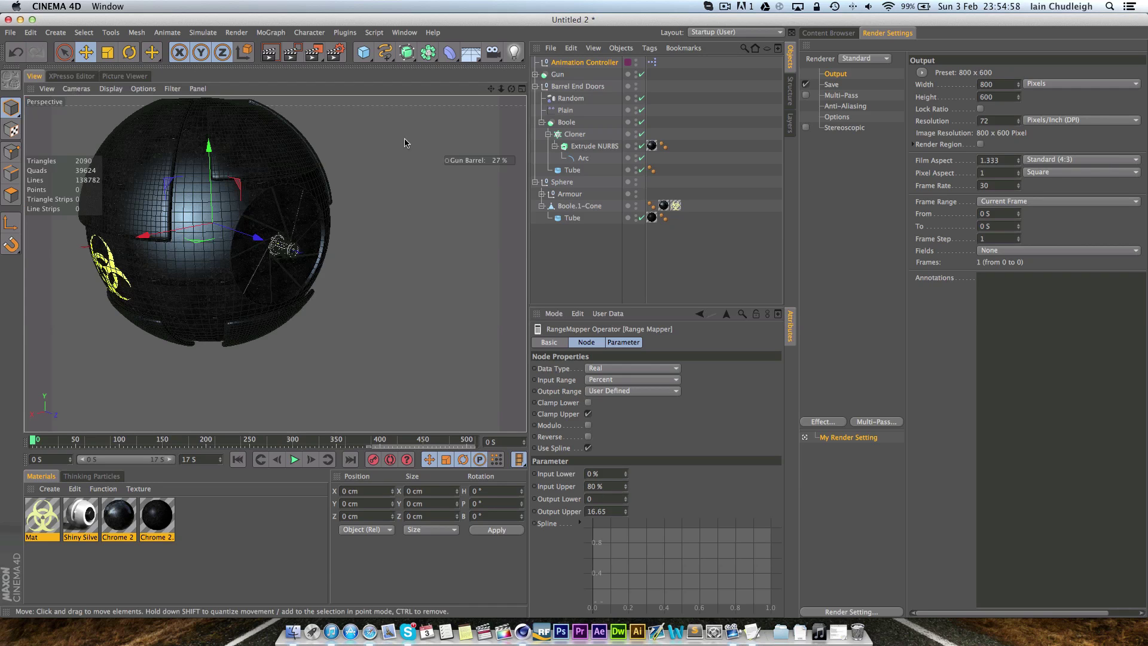
pyautogui.click(584, 62)
pyautogui.moveTo(615, 431)
pyautogui.mouseDown()
pyautogui.moveTo(634, 432)
pyautogui.moveTo(615, 436)
pyautogui.mouseUp()
# - Change the Cloner Range Mapper's Input Upper to 55%
pyautogui.click(85, 78)
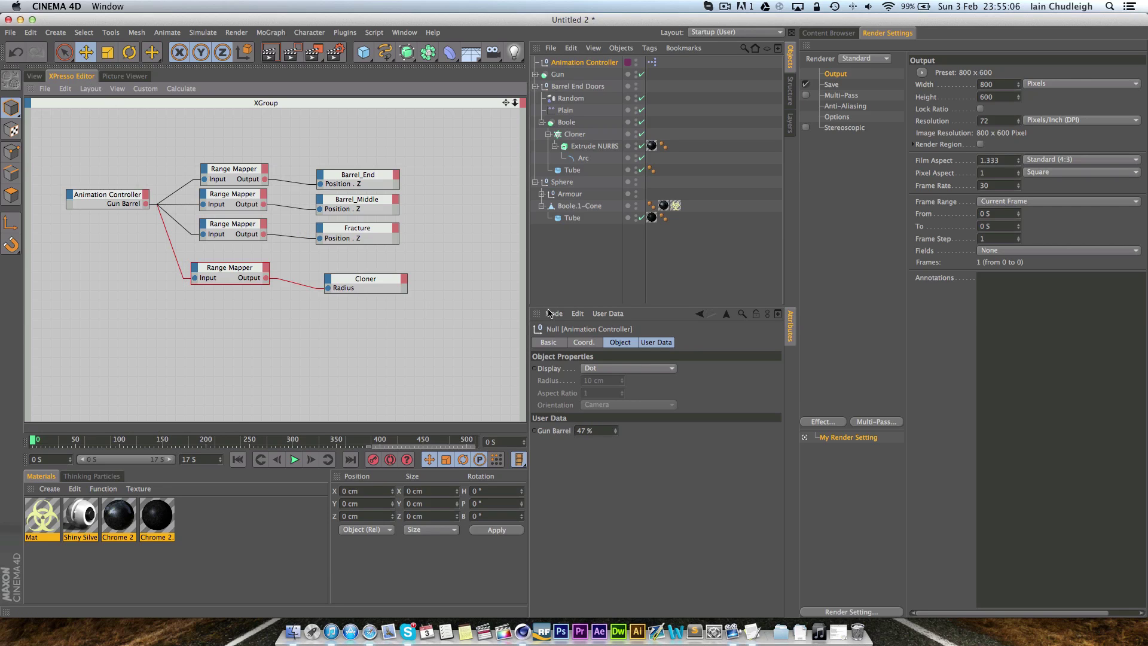
pyautogui.click(240, 269)
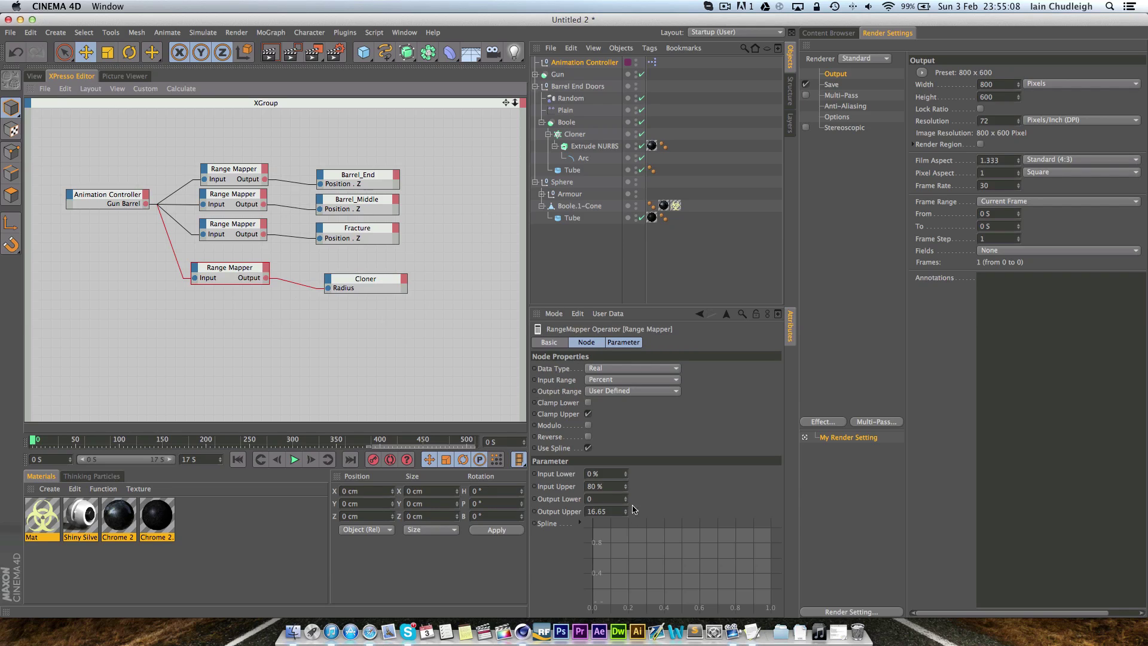
pyautogui.doubleClick(611, 485)
pyautogui.write('55')
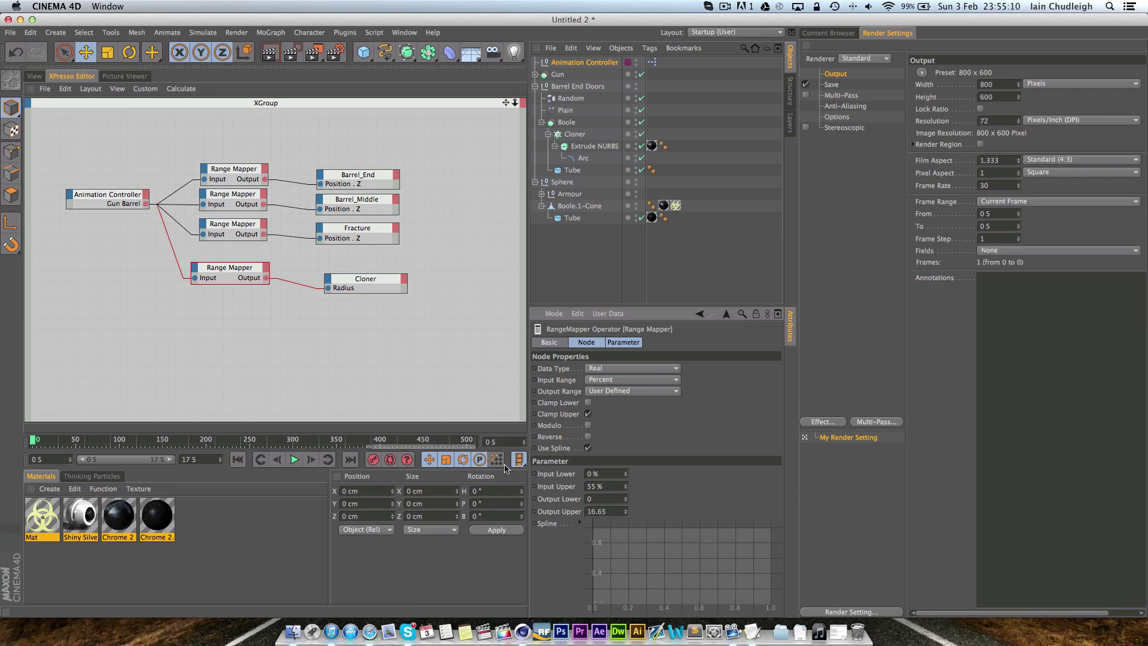
# - Slide Gun Barrel down to 0% to pull the barrel fully into the sphere
pyautogui.click(37, 77)
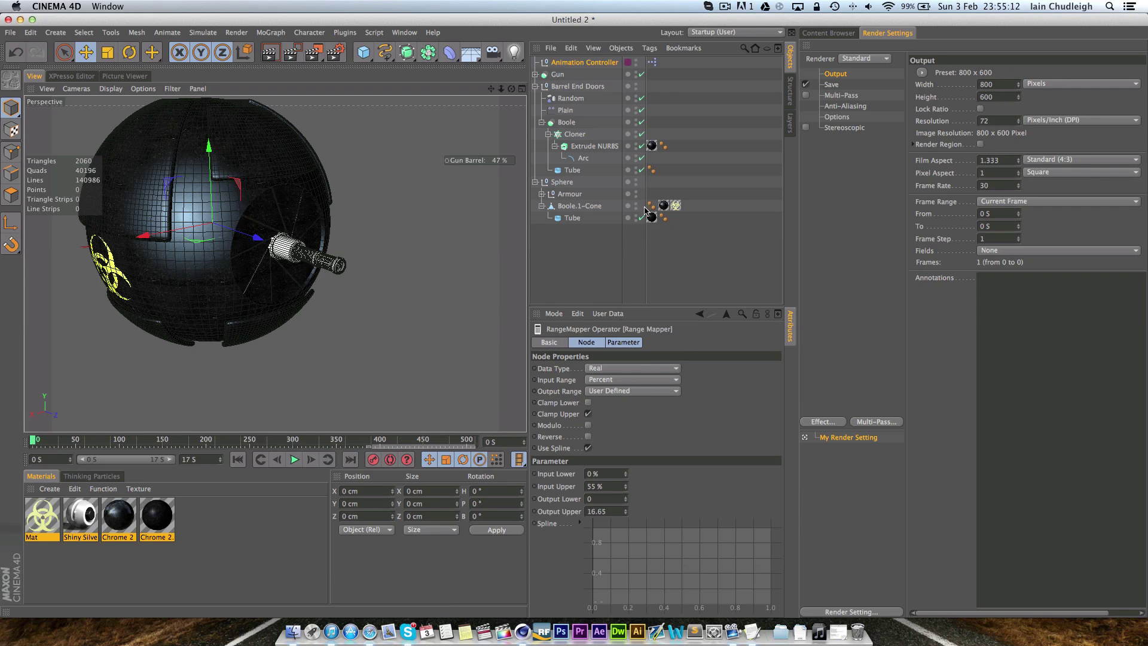
pyautogui.click(576, 62)
pyautogui.moveTo(616, 432); pyautogui.dragTo(616, 470)
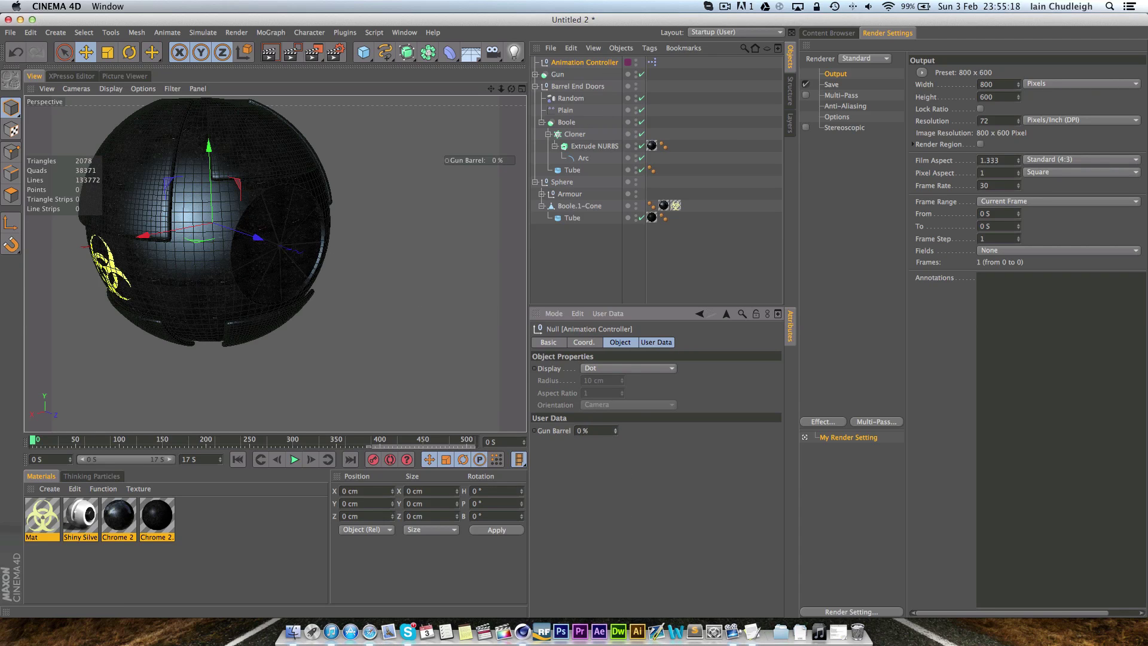
# - Keyframe Gun Barrel at 0% on frame 0 and at 100% at 4 seconds (frame 120)
pyautogui.click(535, 431)
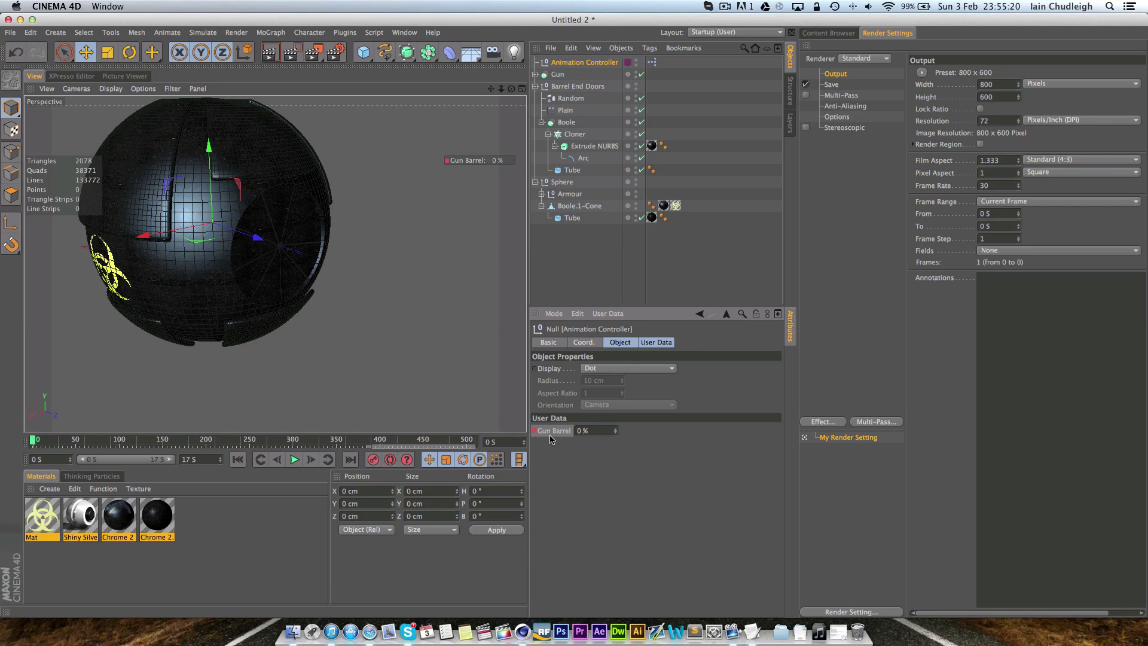
pyautogui.doubleClick(198, 460)
pyautogui.doubleClick(494, 443)
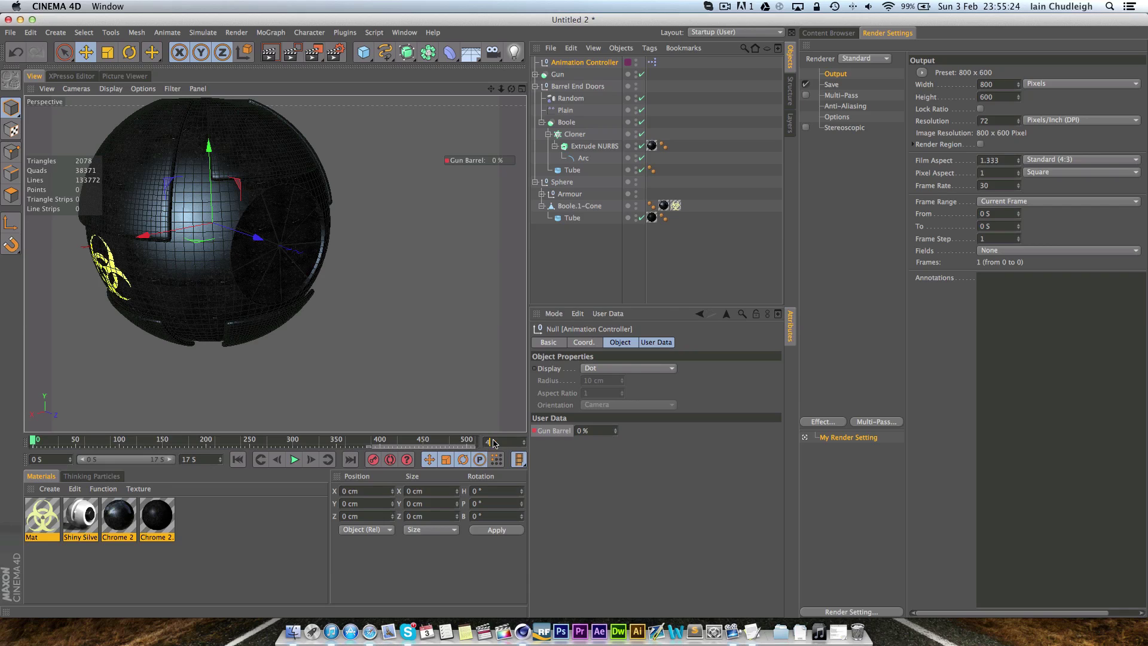
pyautogui.press('Return')
pyautogui.click(616, 431)
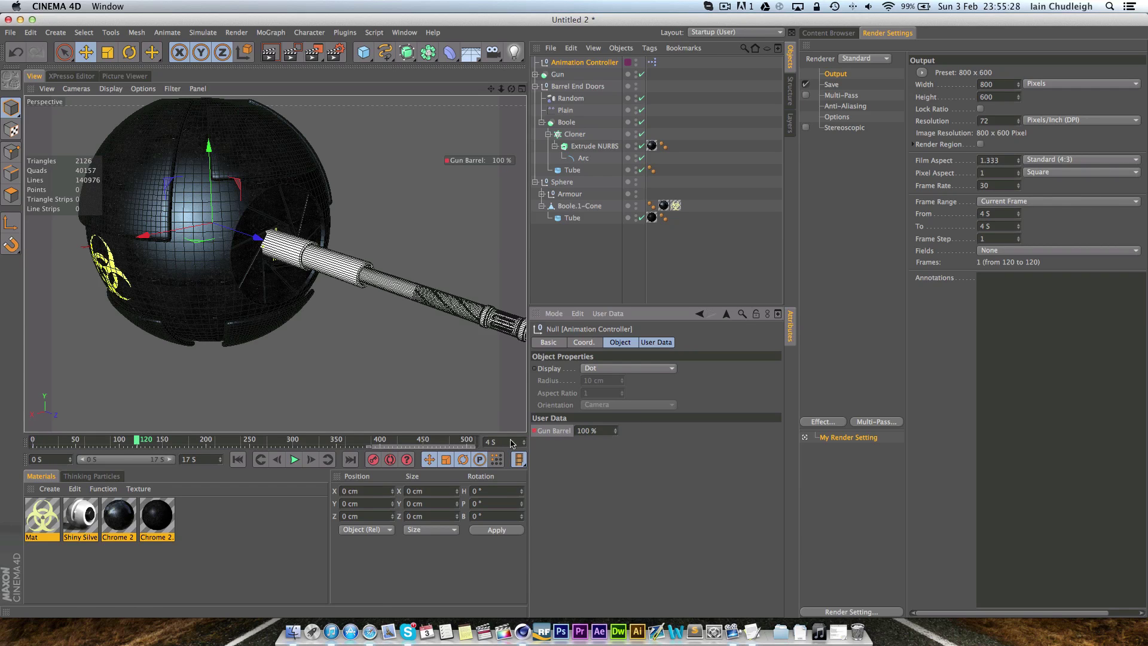
# - Make the Gun Barrel keyframes Linear and play the animation from the start
pyautogui.click(156, 444)
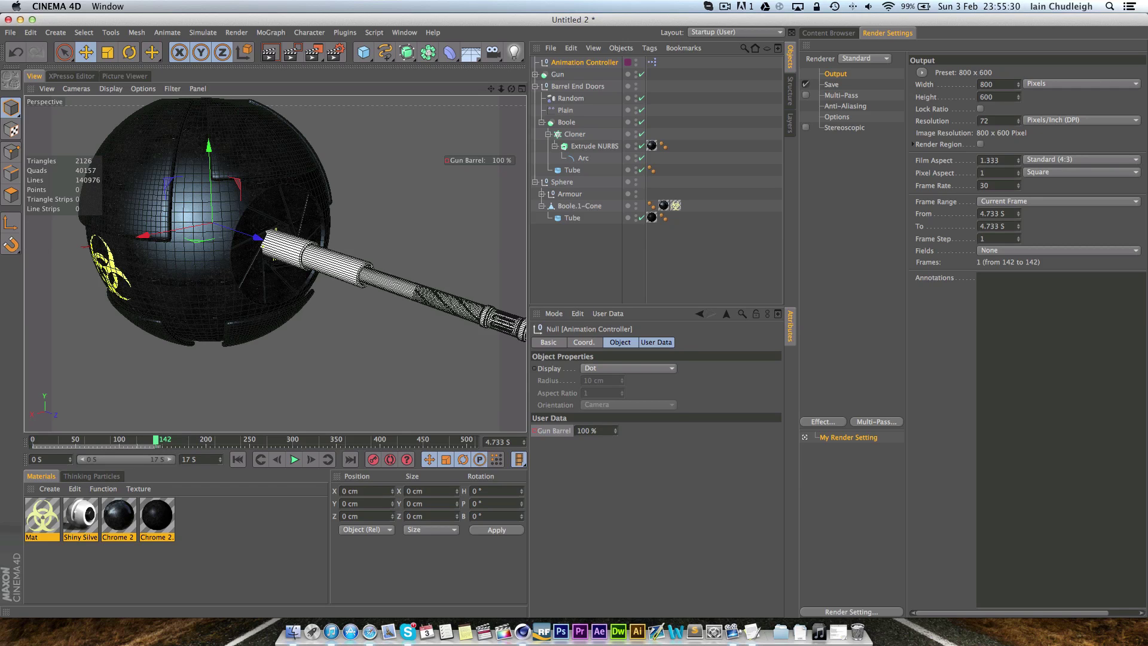
pyautogui.click(629, 382)
pyautogui.click(619, 409)
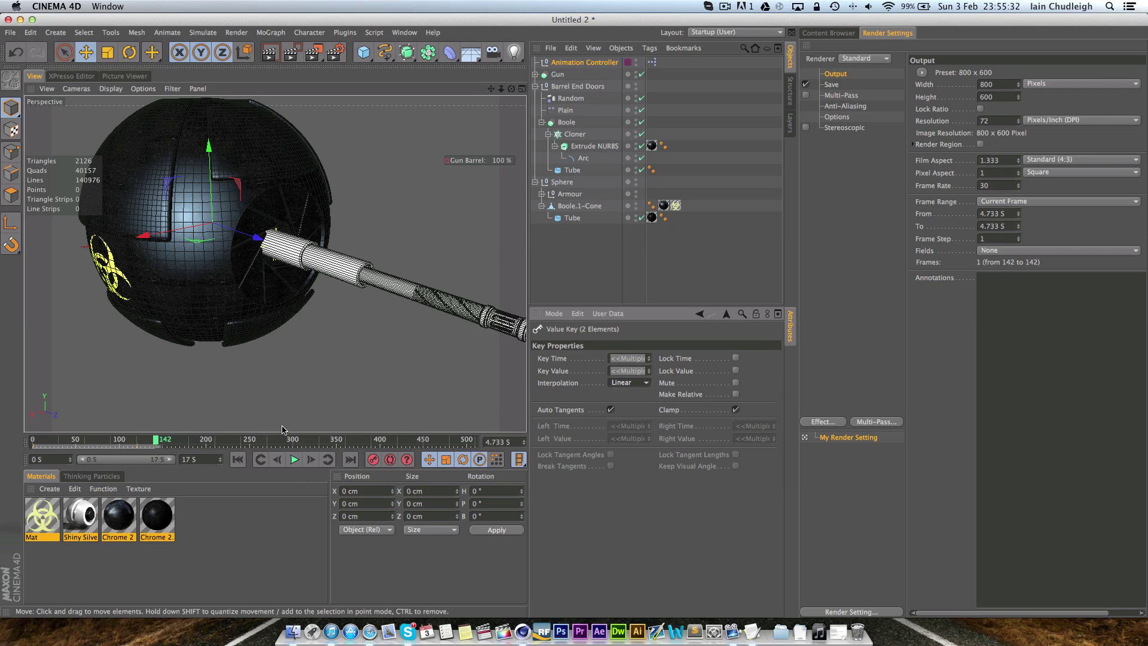
pyautogui.click(237, 460)
pyautogui.click(295, 459)
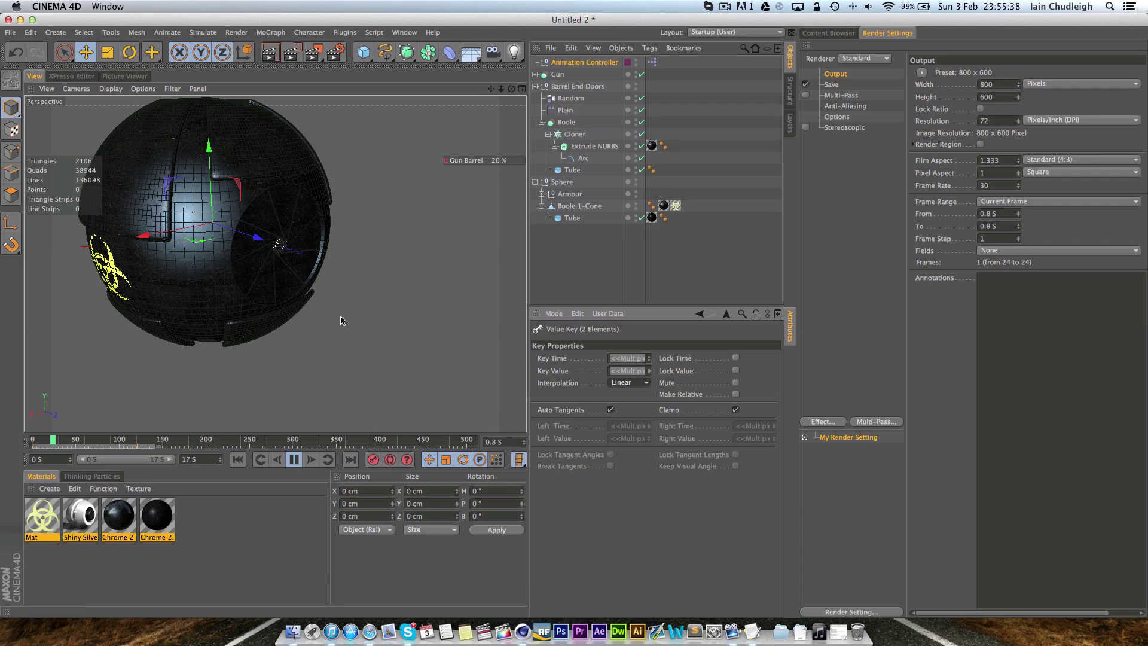
# - Turn off the Boole's High Quality and replay the animation from the first frame
pyautogui.press('F8')
pyautogui.click(552, 123)
pyautogui.click(662, 380)
pyautogui.hotkey('shift', 'f')
pyautogui.click(622, 291)
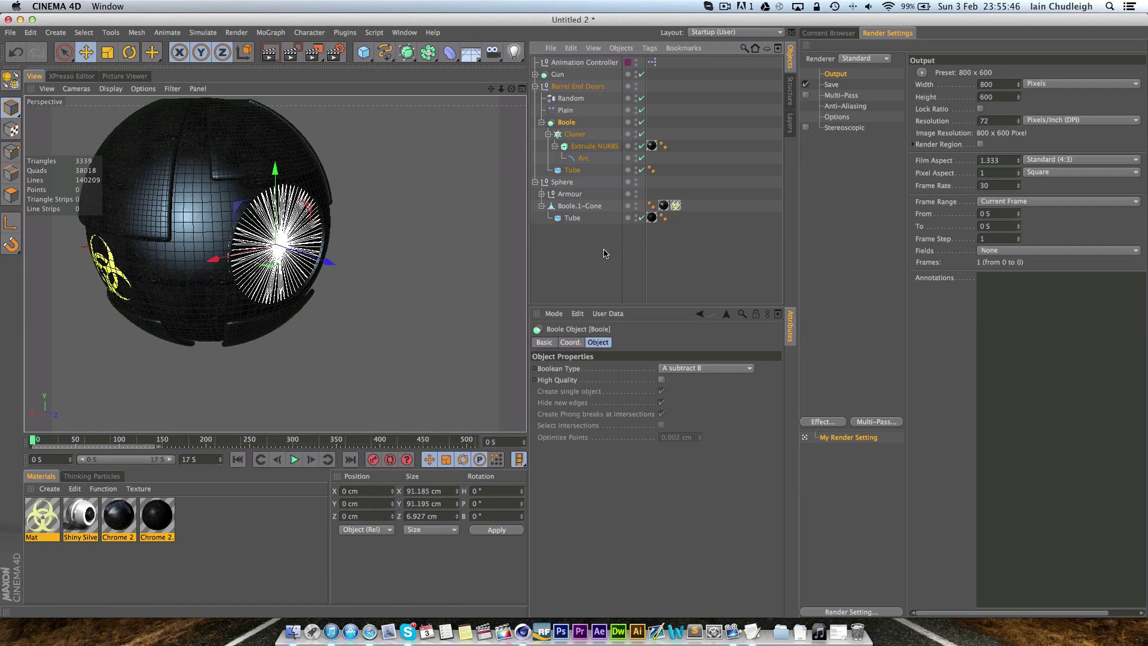
pyautogui.click(293, 460)
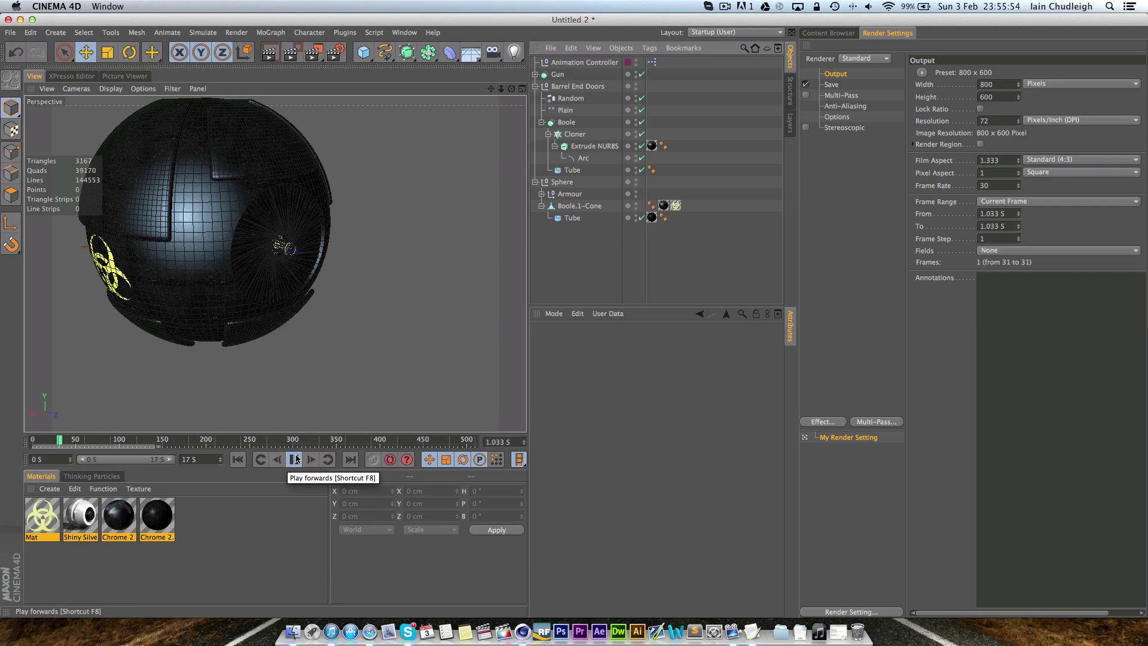
# - View the animation in Quick Shading, stop at 4.5 seconds, and switch to Sphere Modelling.c4d
pyautogui.click(111, 88)
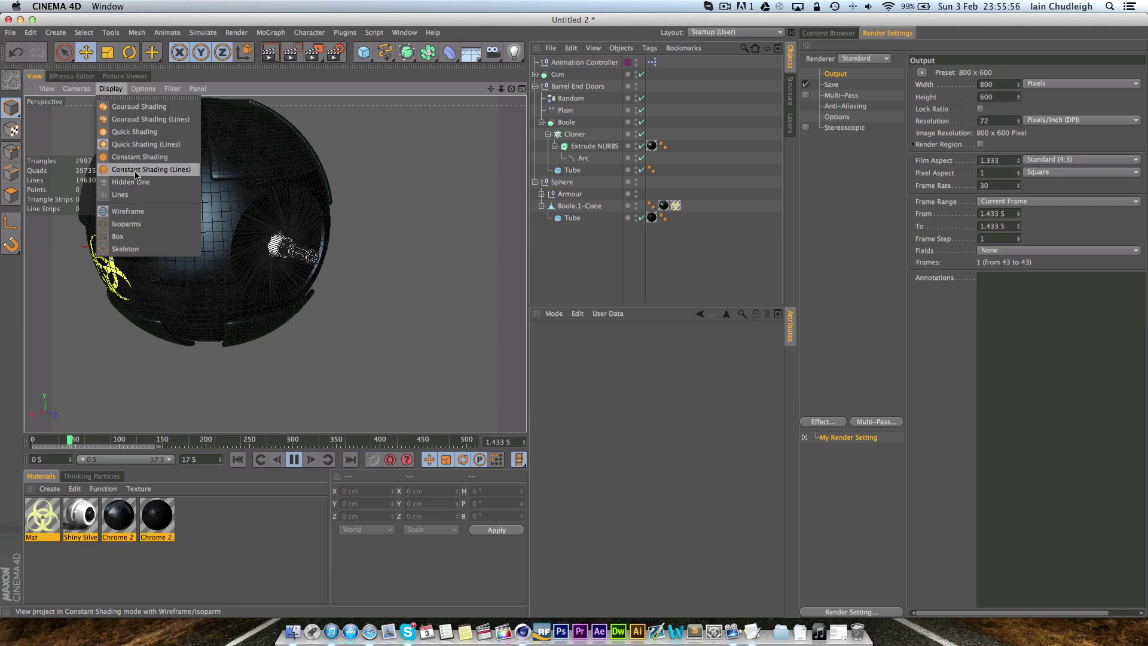
pyautogui.click(136, 132)
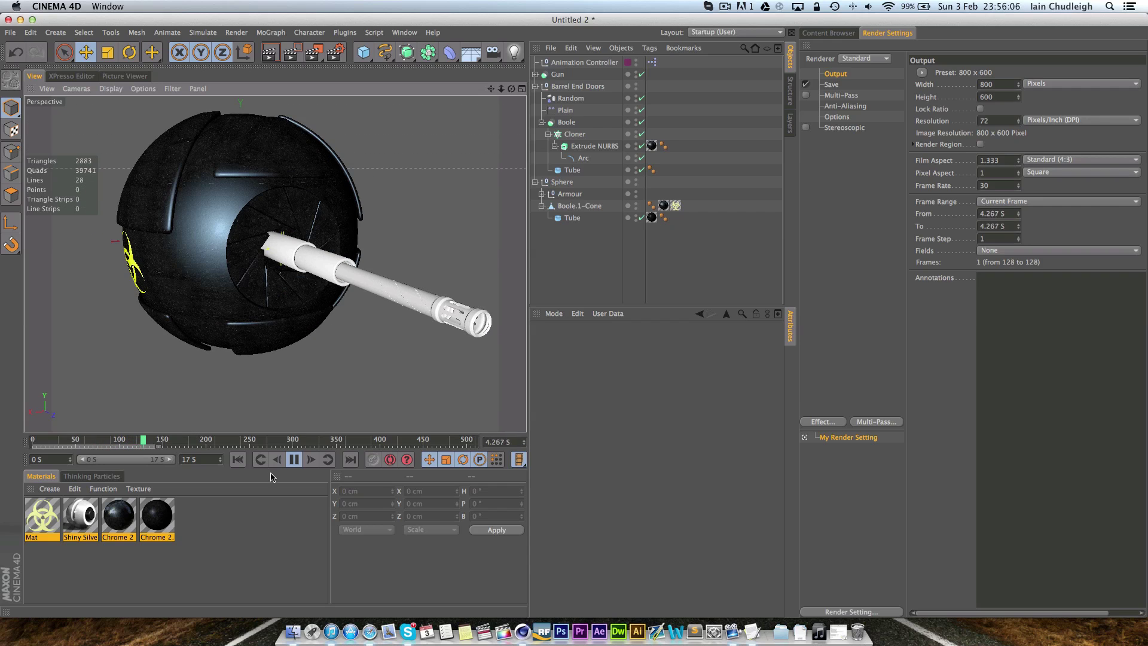
pyautogui.click(294, 460)
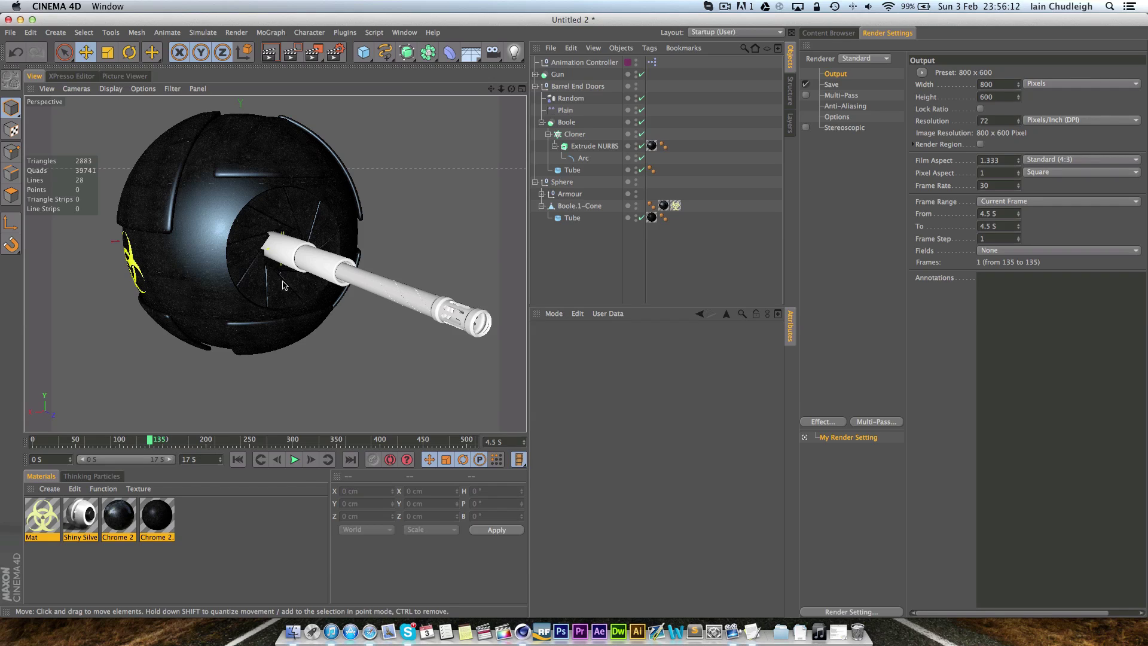
pyautogui.click(405, 32)
pyautogui.click(422, 291)
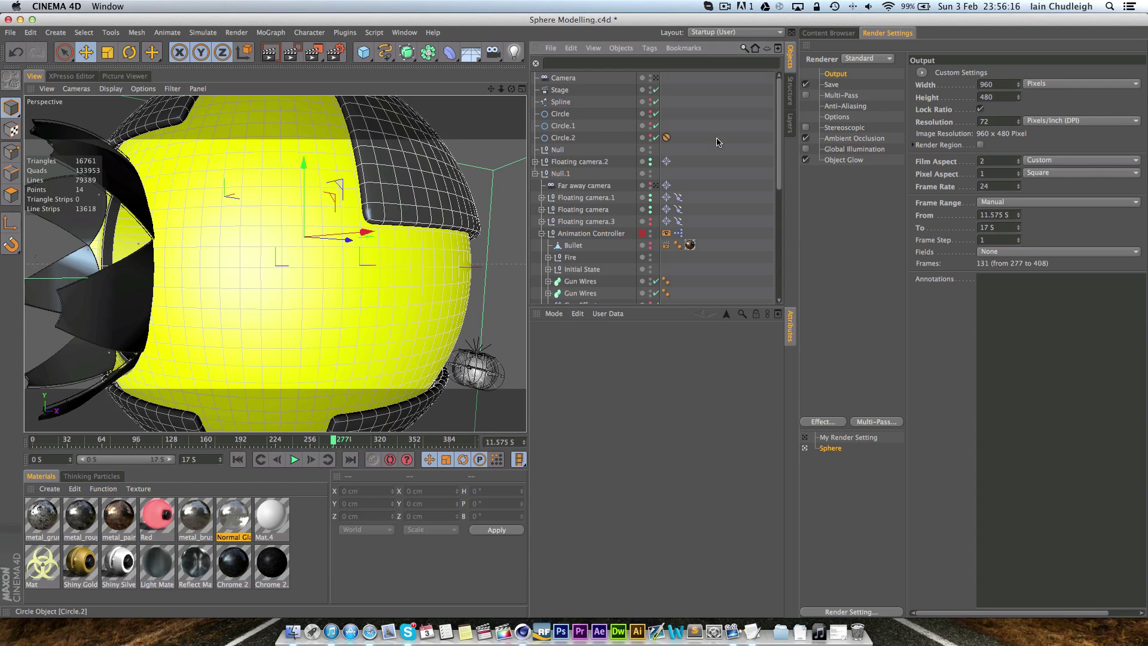
# - Show the Animation Controller sliders through the Far away camera and raise Cracks to 78%
pyautogui.click(656, 79)
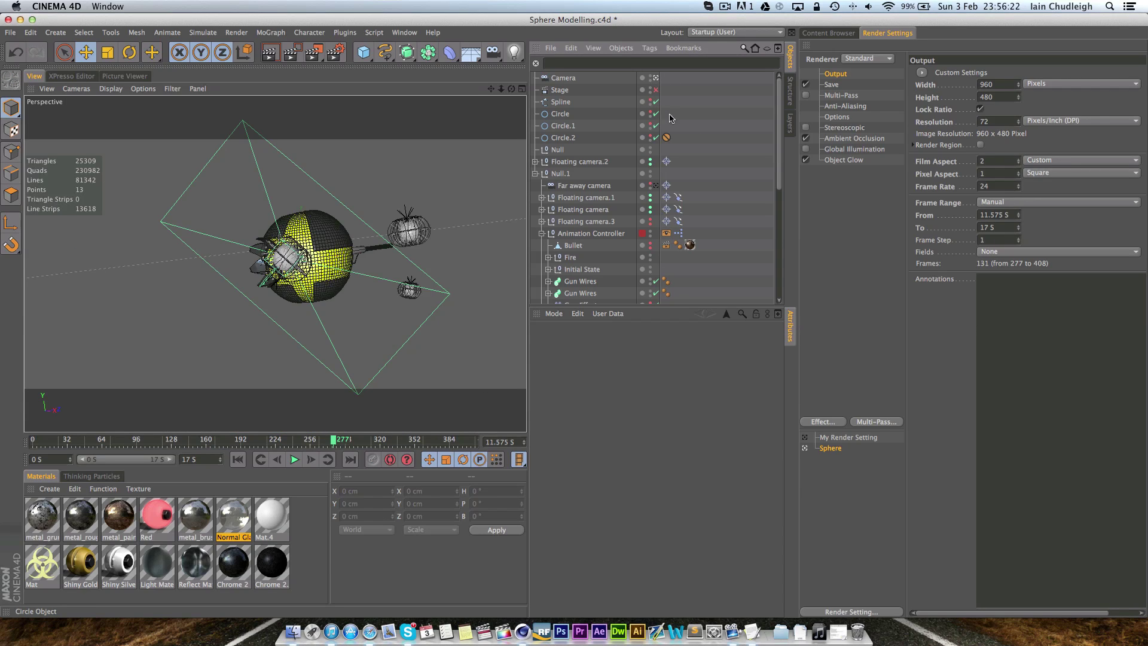
pyautogui.click(583, 234)
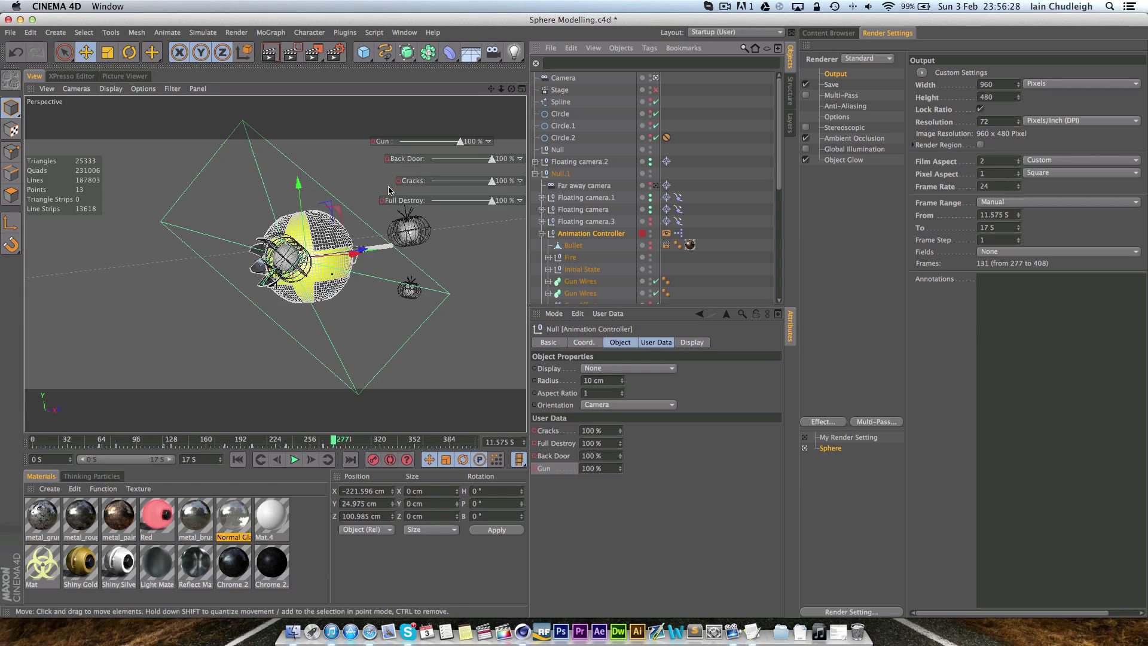
pyautogui.moveTo(101, 441); pyautogui.dragTo(111, 441)
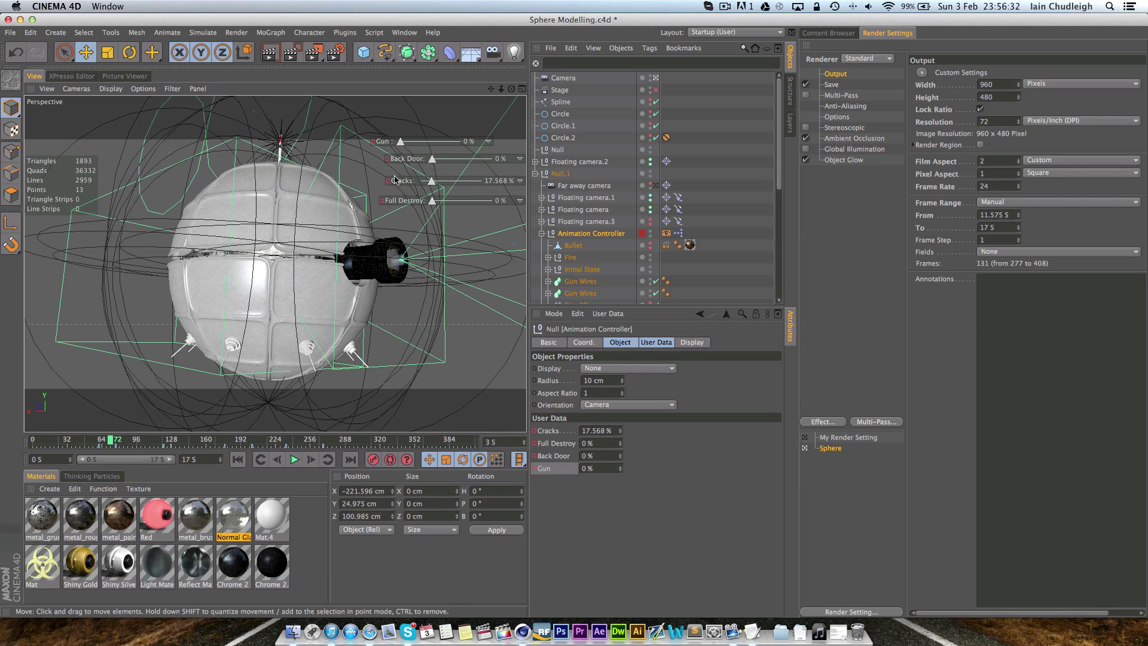
pyautogui.click(654, 79)
pyautogui.click(656, 186)
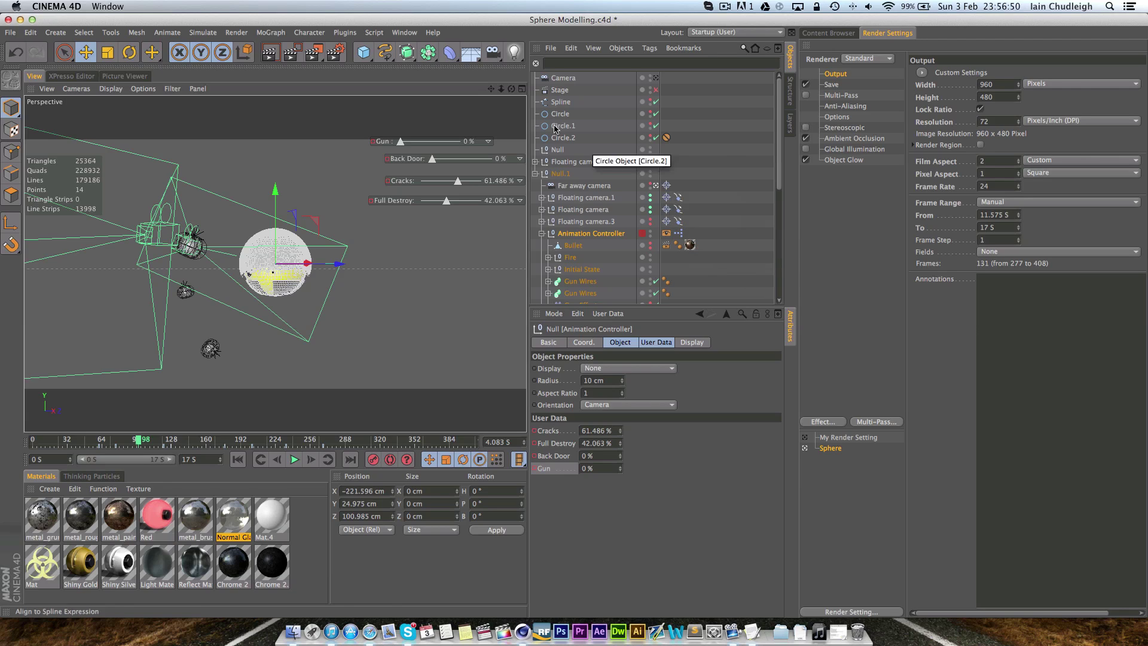
pyautogui.moveTo(461, 182); pyautogui.dragTo(468, 186)
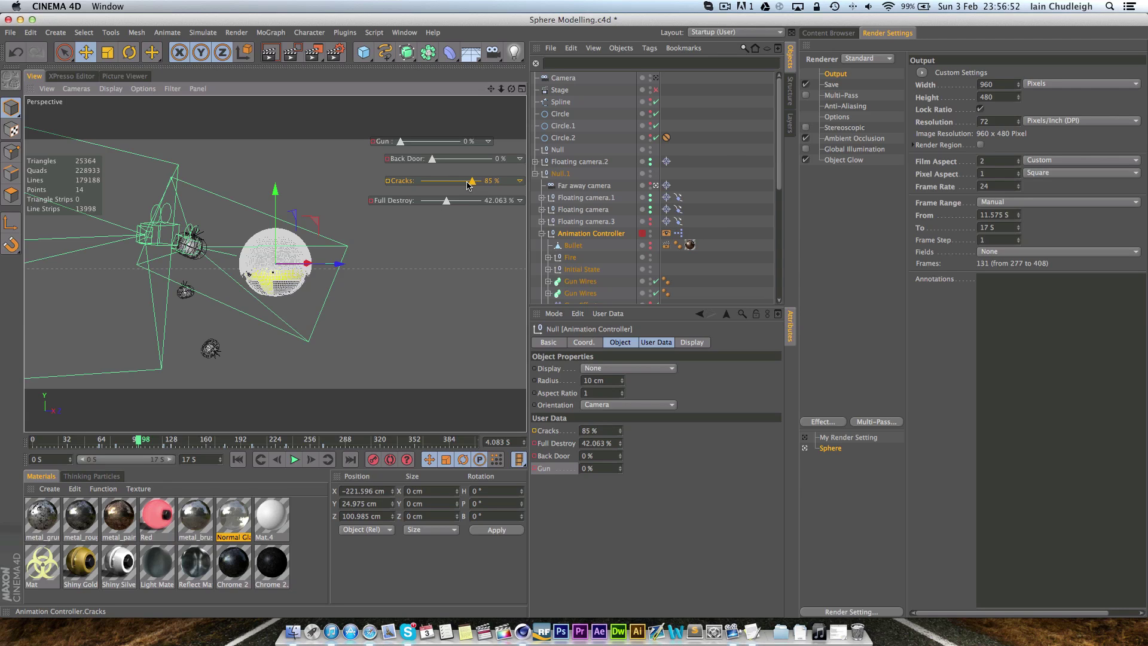
pyautogui.click(560, 64)
# - Filter objects by 'del' and clear it, set Full Destroy to 64%, and test Gun at 100% then 0%
pyautogui.write('del')
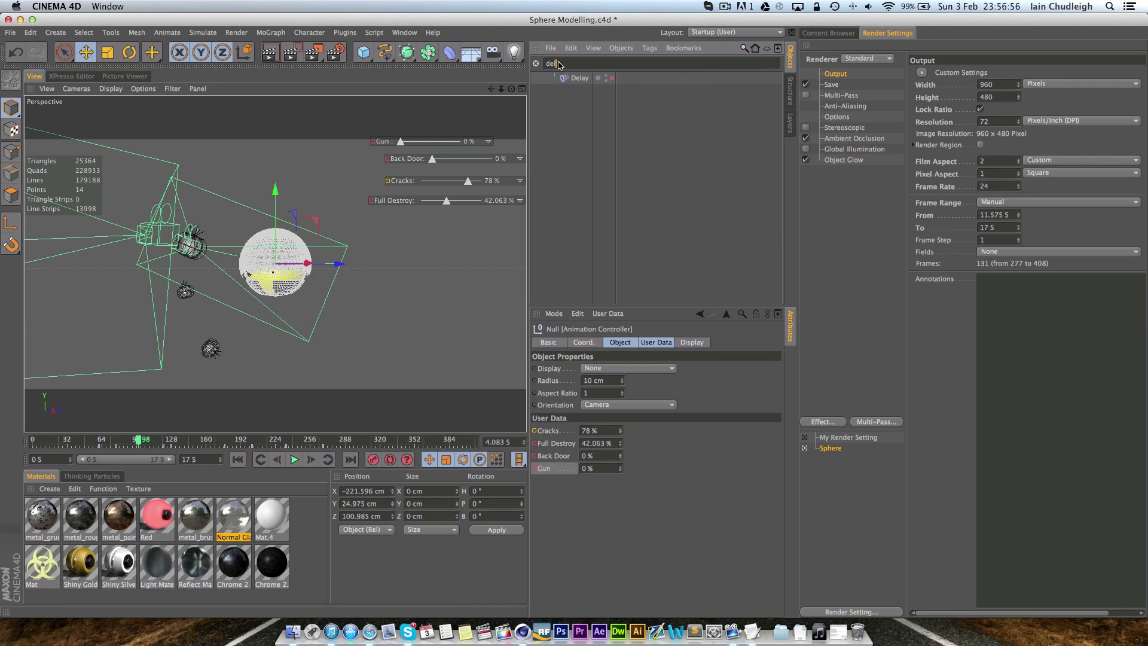
pyautogui.click(536, 63)
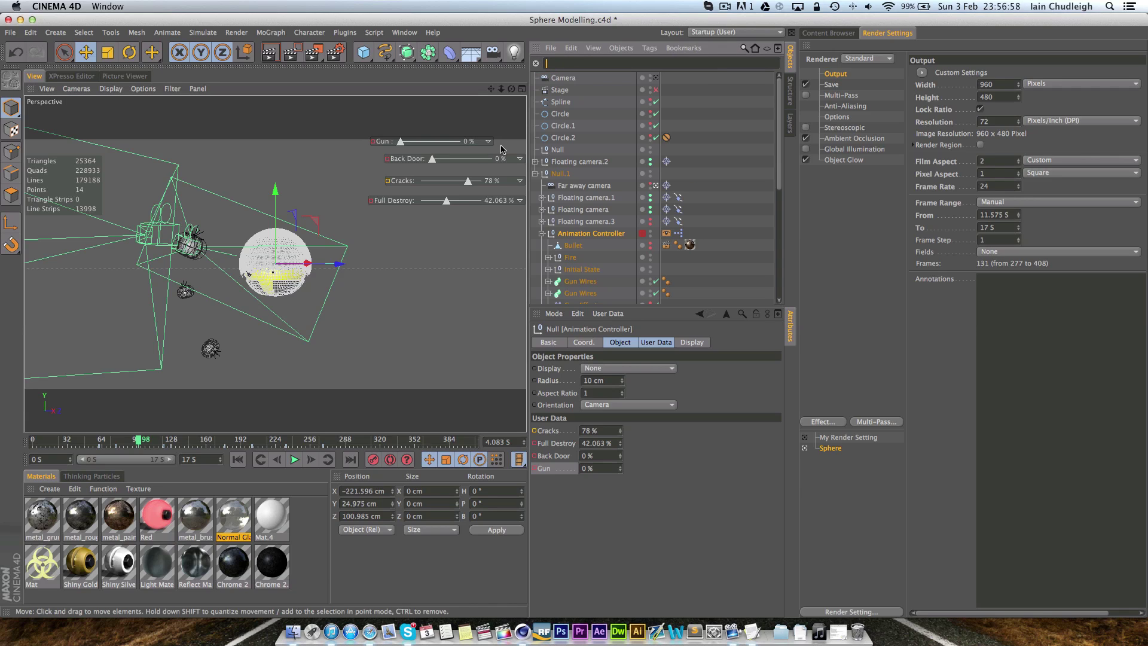
pyautogui.moveTo(444, 201); pyautogui.dragTo(509, 172)
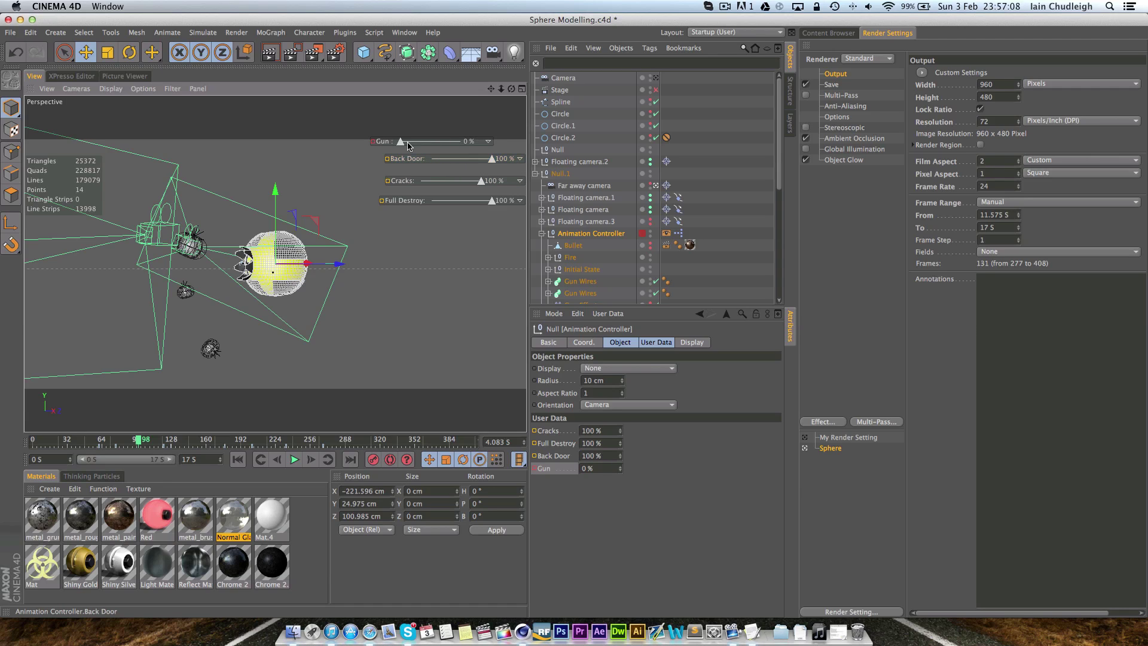
pyautogui.moveTo(402, 143); pyautogui.dragTo(510, 156)
pyautogui.moveTo(423, 147); pyautogui.dragTo(387, 147)
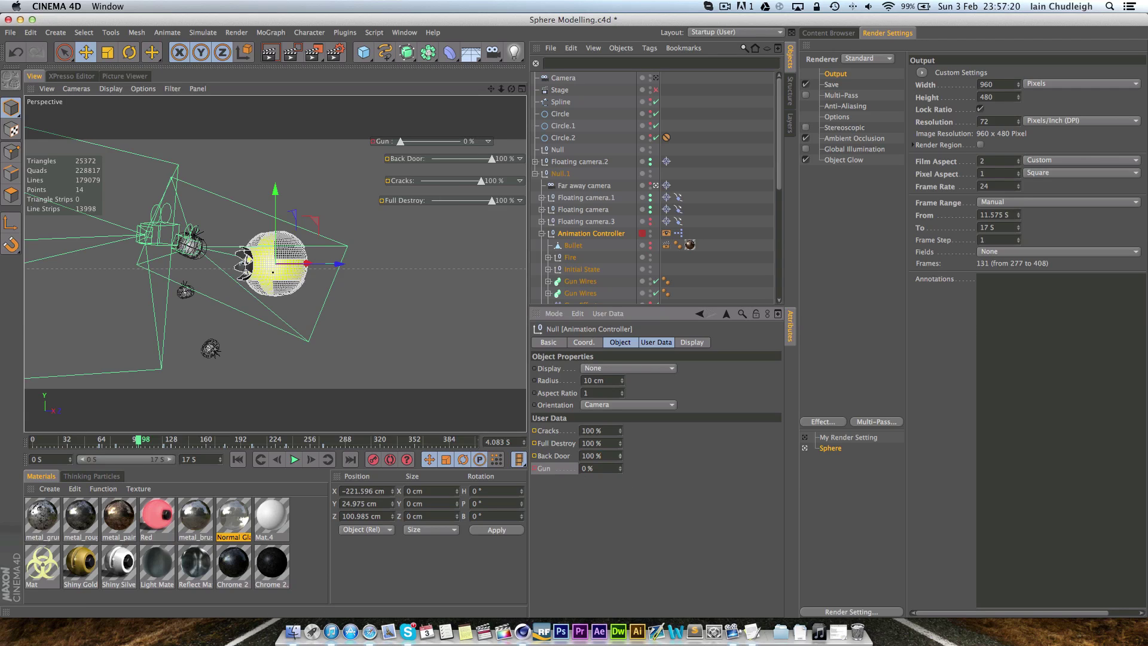
# - Lower Back Door to 15% and nudge Full Destroy up one percent
pyautogui.moveTo(620, 456); pyautogui.dragTo(619, 461)
pyautogui.click(620, 446)
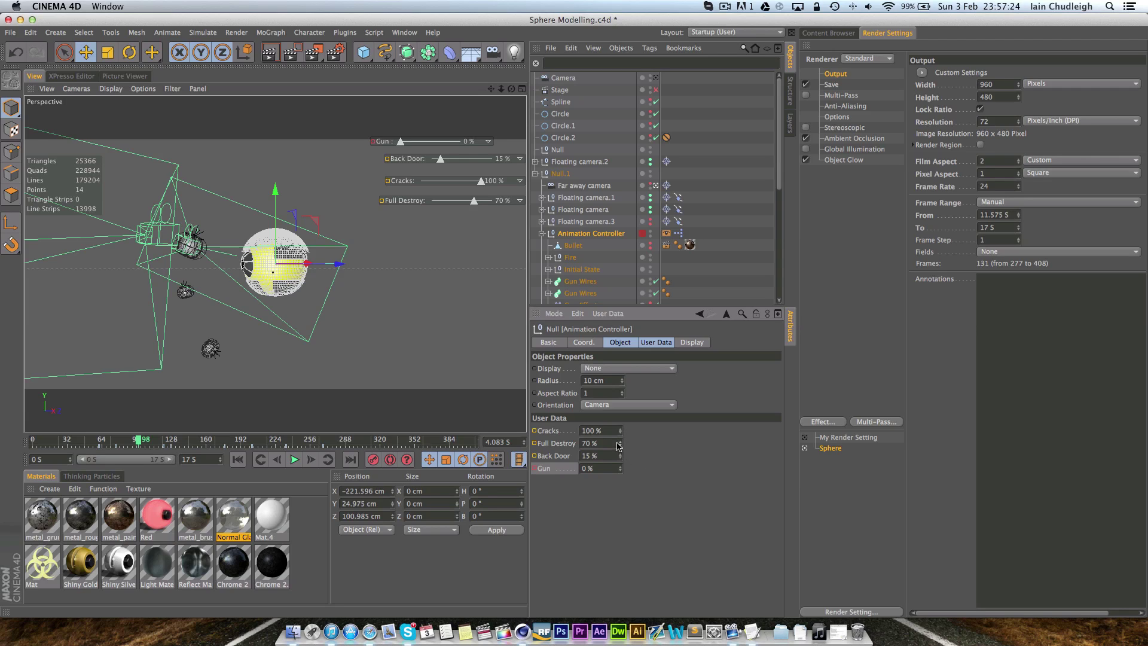
pyautogui.click(619, 444)
# - Drag the Full Destroy User Data spinner down to 41%
pyautogui.moveTo(620, 443)
pyautogui.mouseDown()
pyautogui.moveTo(620, 476)
pyautogui.moveTo(621, 446)
pyautogui.mouseUp()
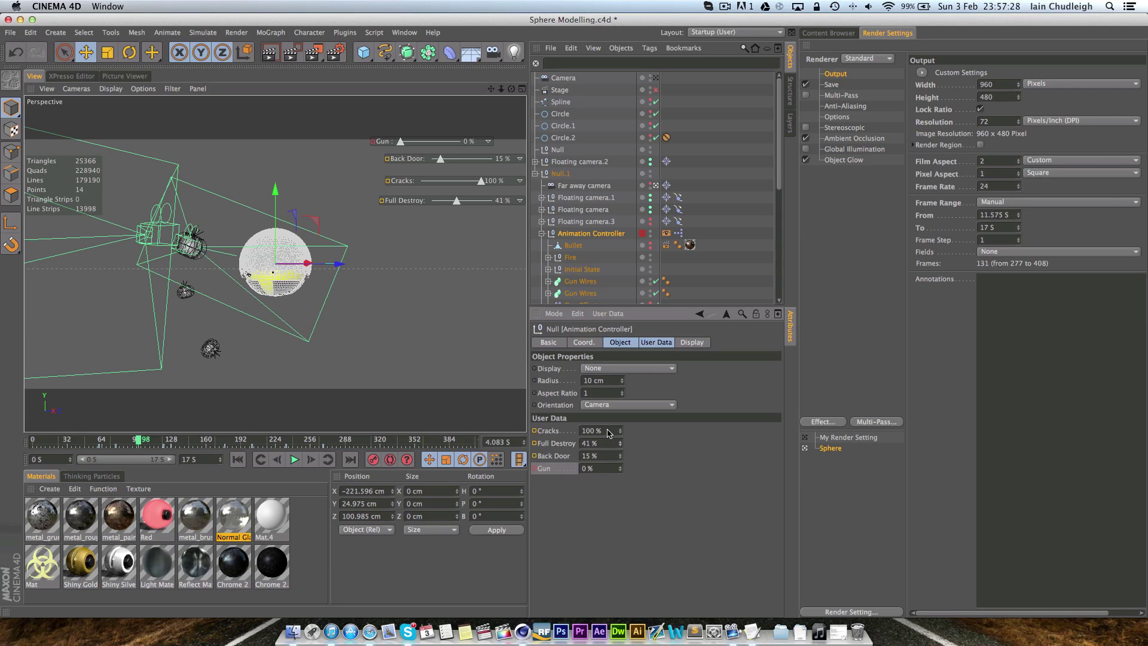